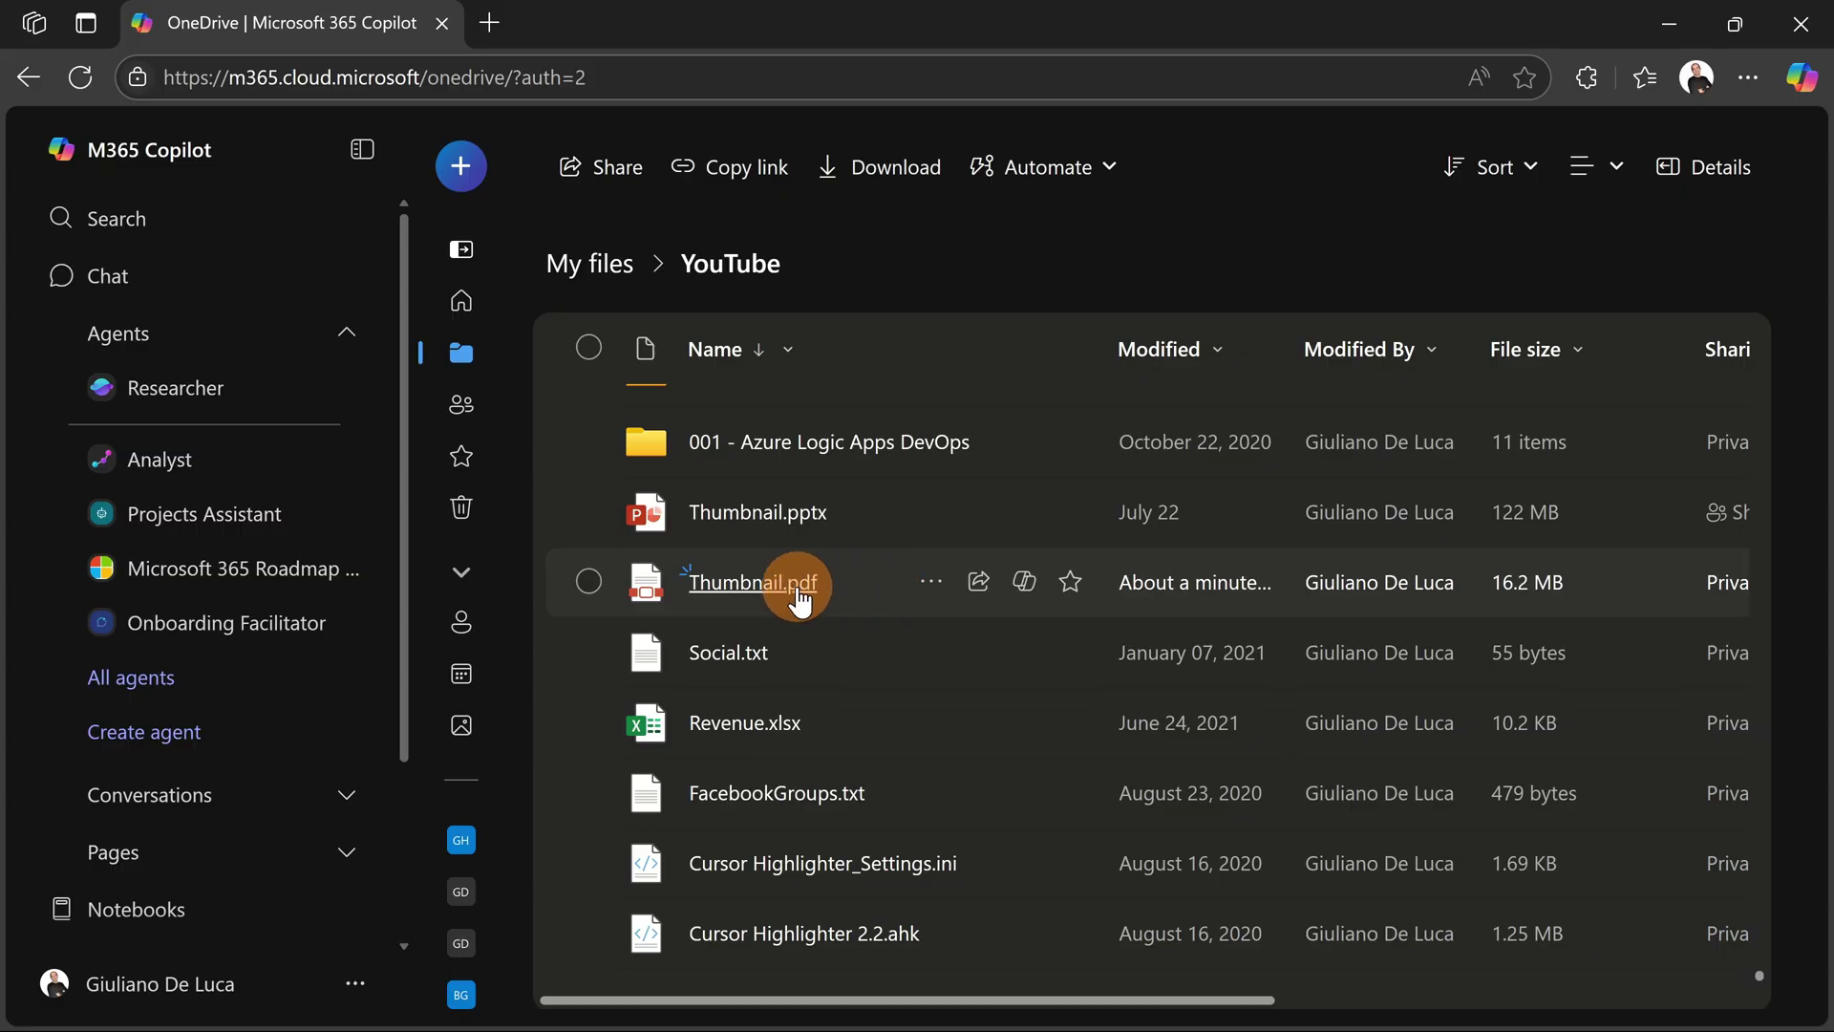
# Locate Thumbnail.pdf (16.2 MB) in the YouTube folder, next to Thumbnail.pptx.
pyautogui.moveTo(799, 598)
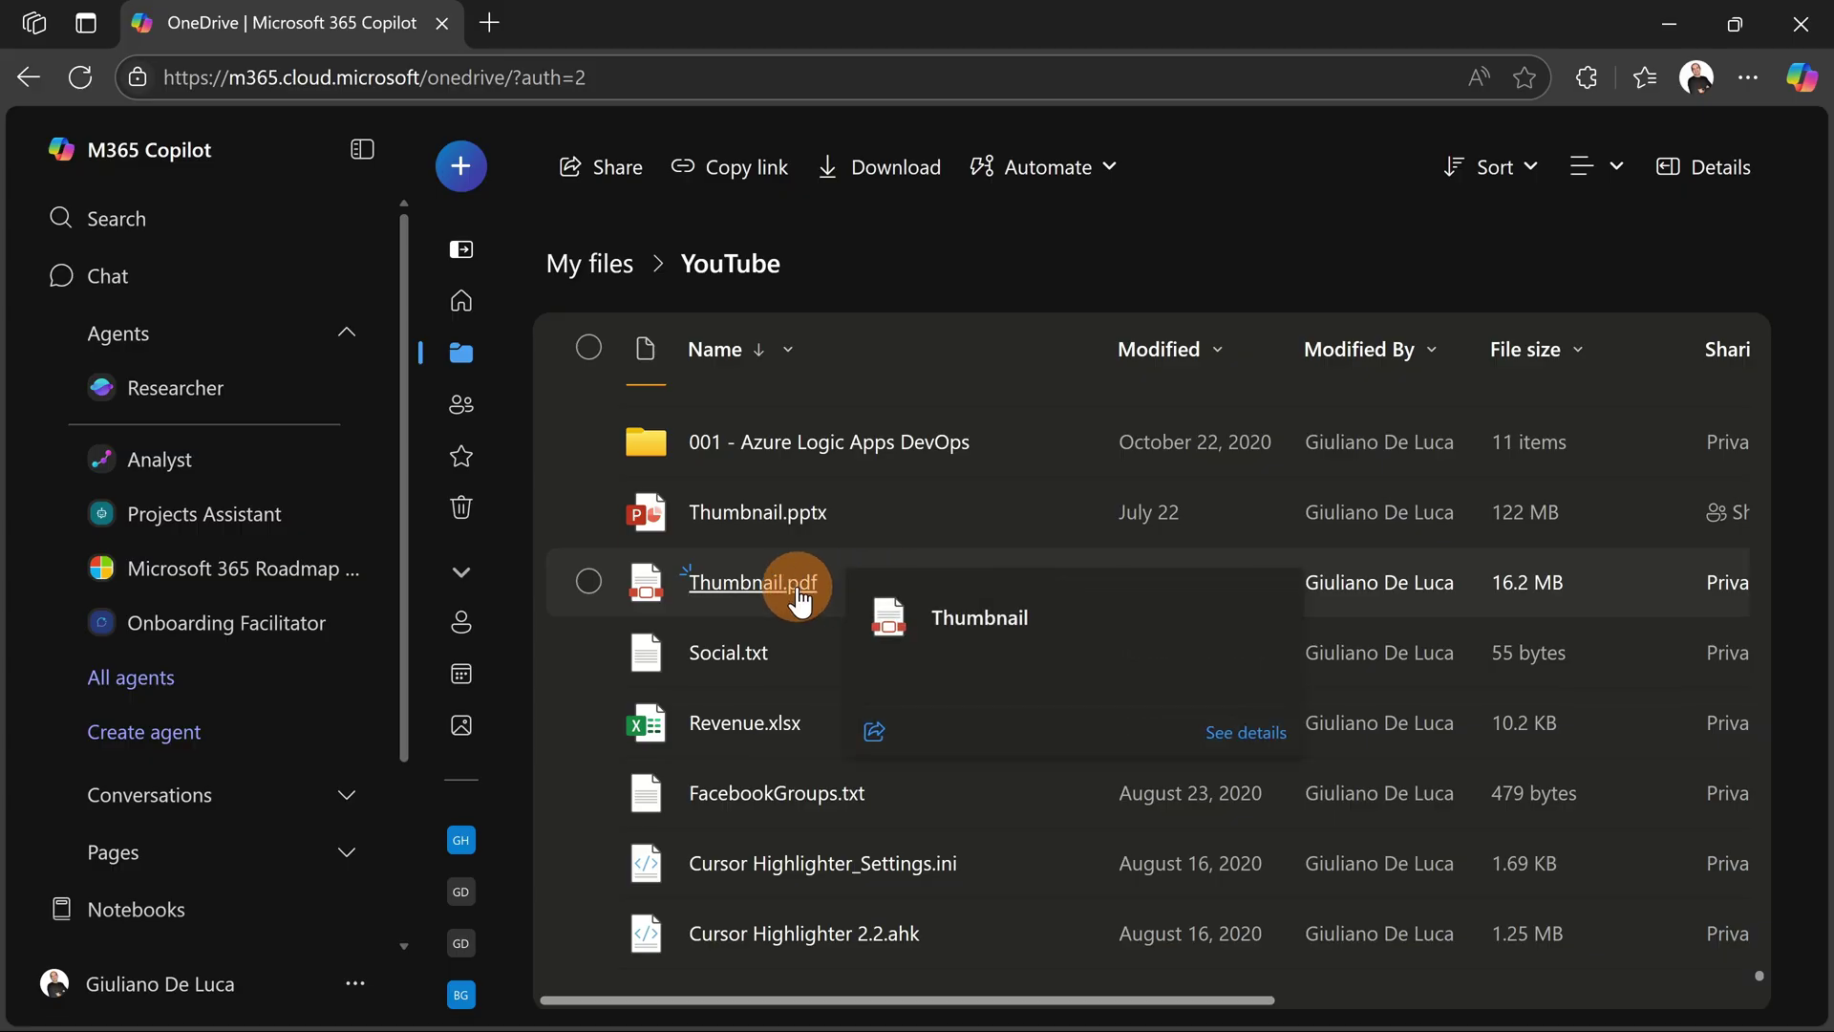
# Open Thumbnail.pdf in the PDF viewer and scroll through its pages.
pyautogui.click(800, 584)
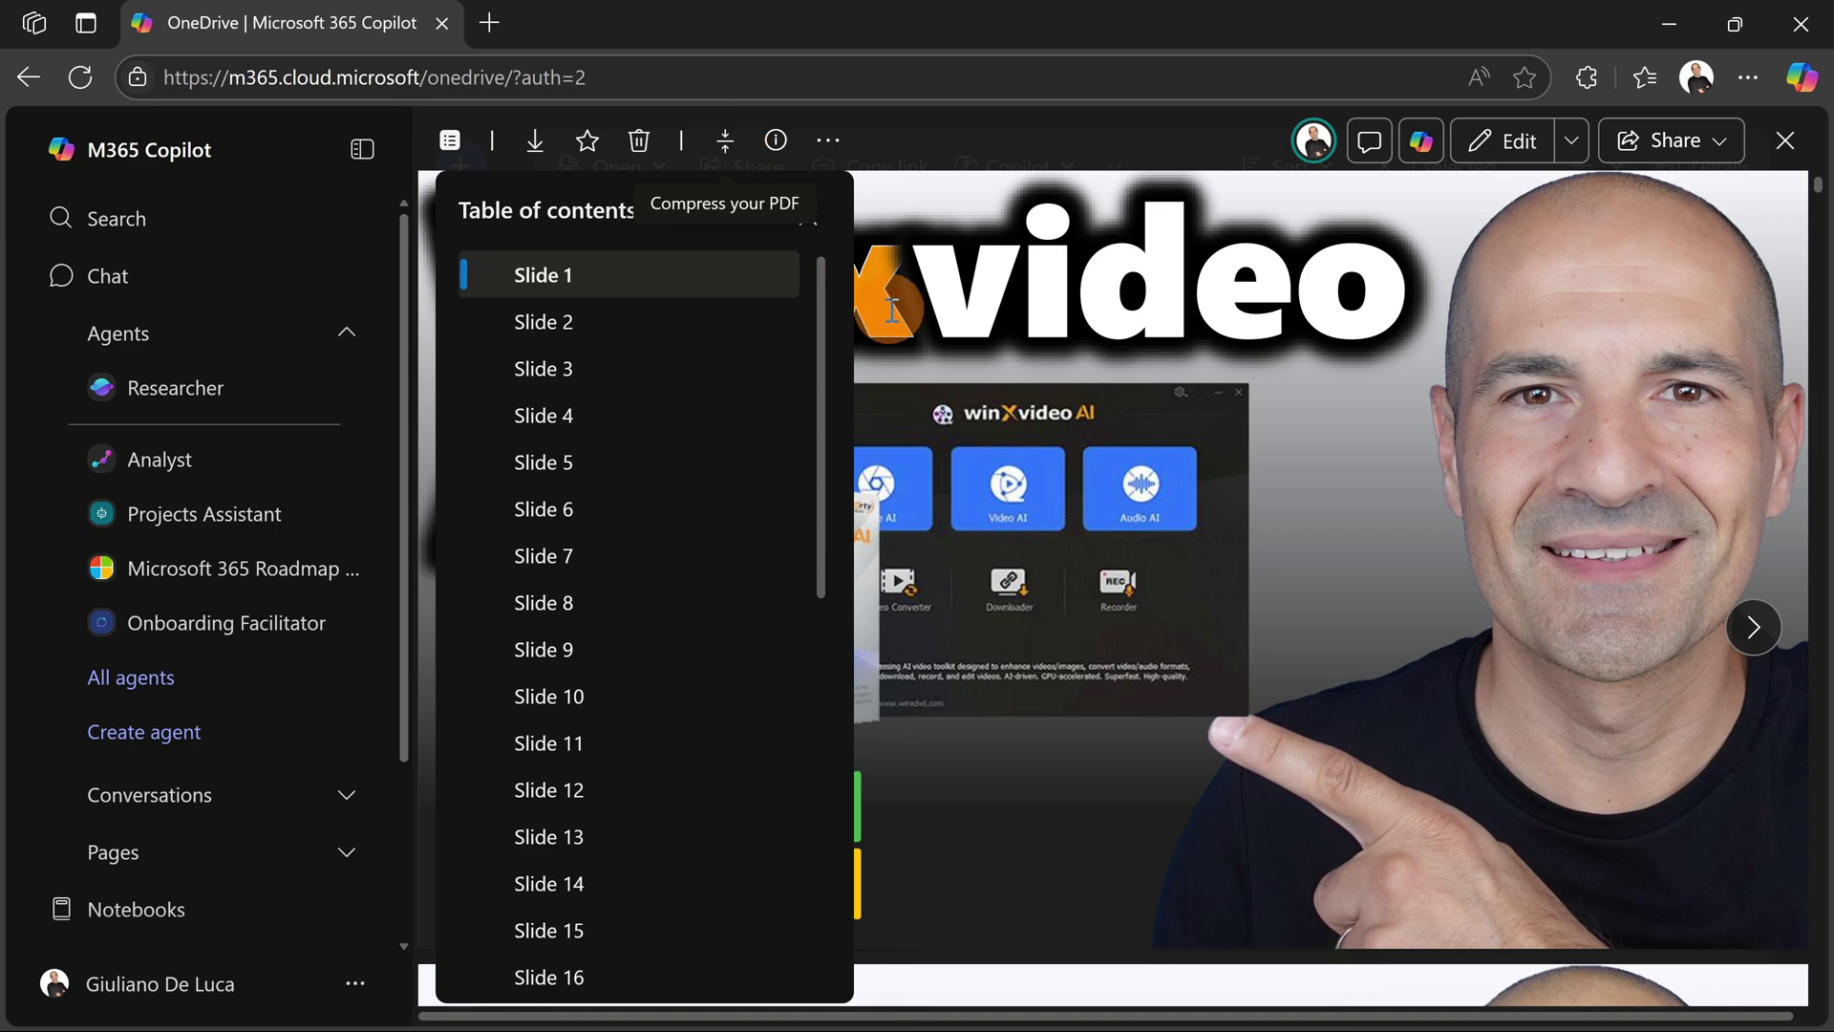
pyautogui.scroll(-3, 692, 534)
pyautogui.scroll(-4, 692, 535)
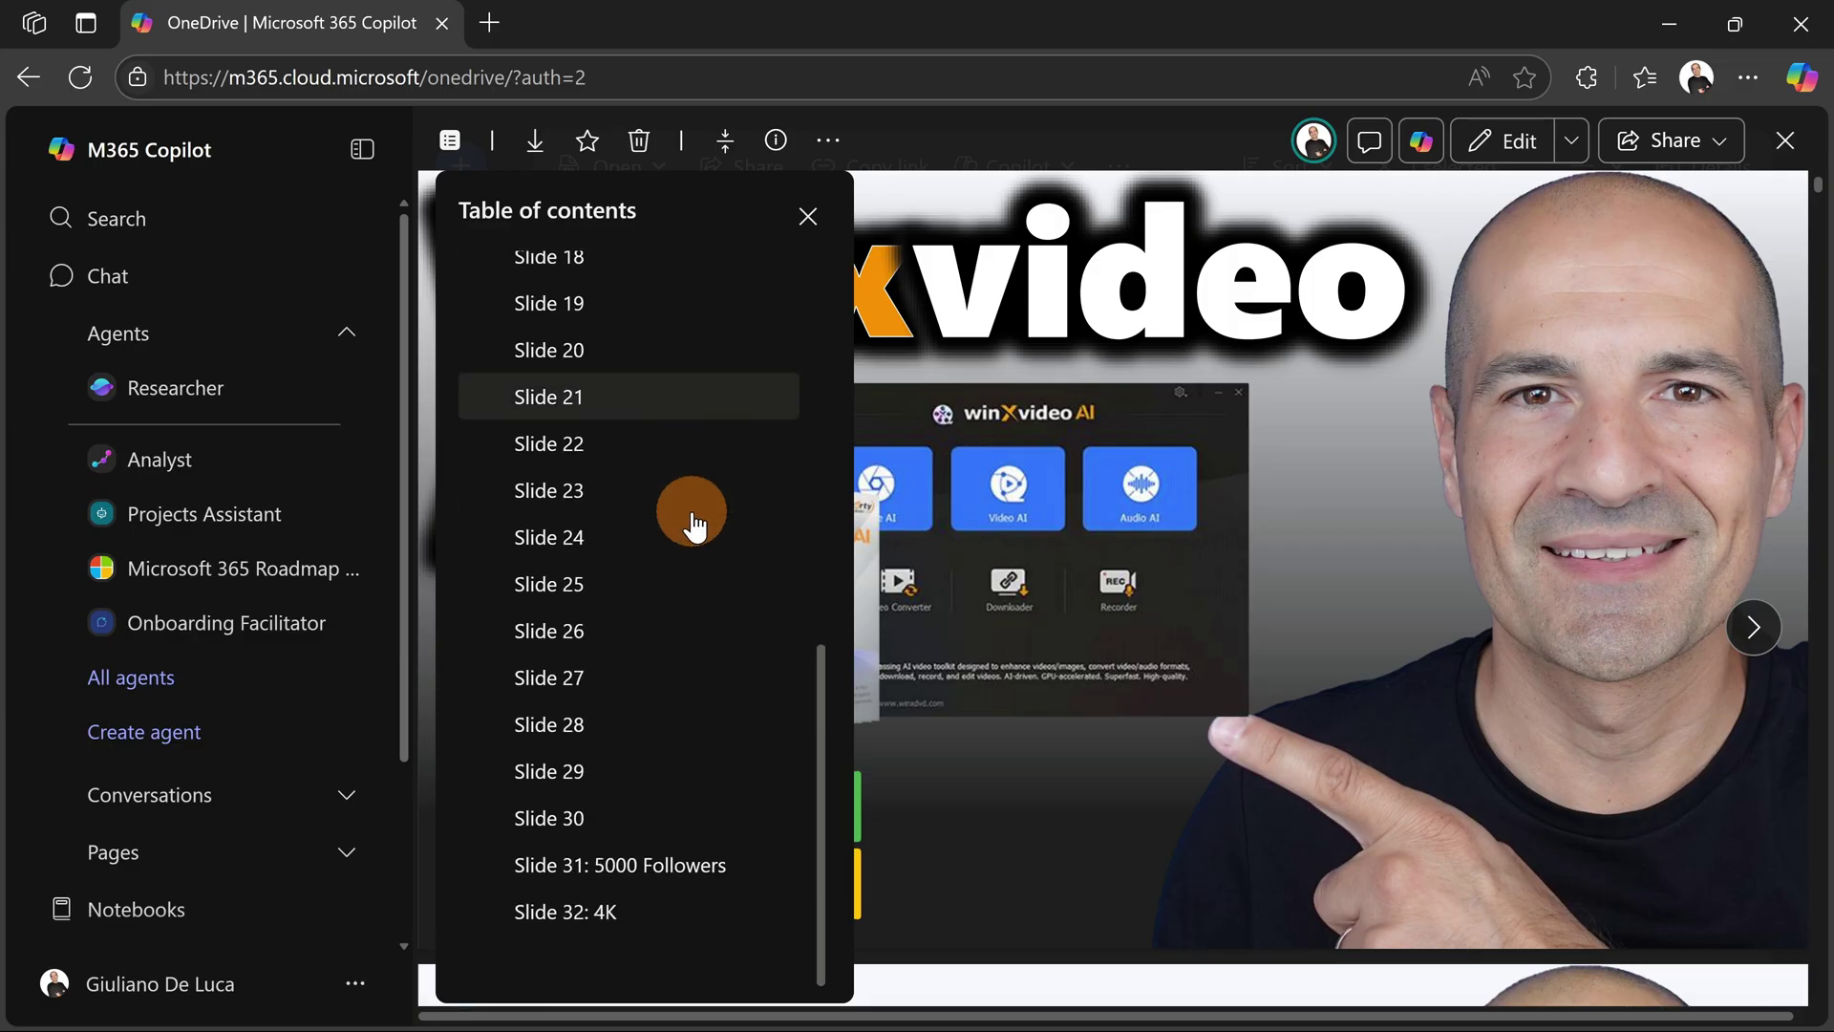
pyautogui.scroll(7, 689, 520)
pyautogui.scroll(-10, 1316, 520)
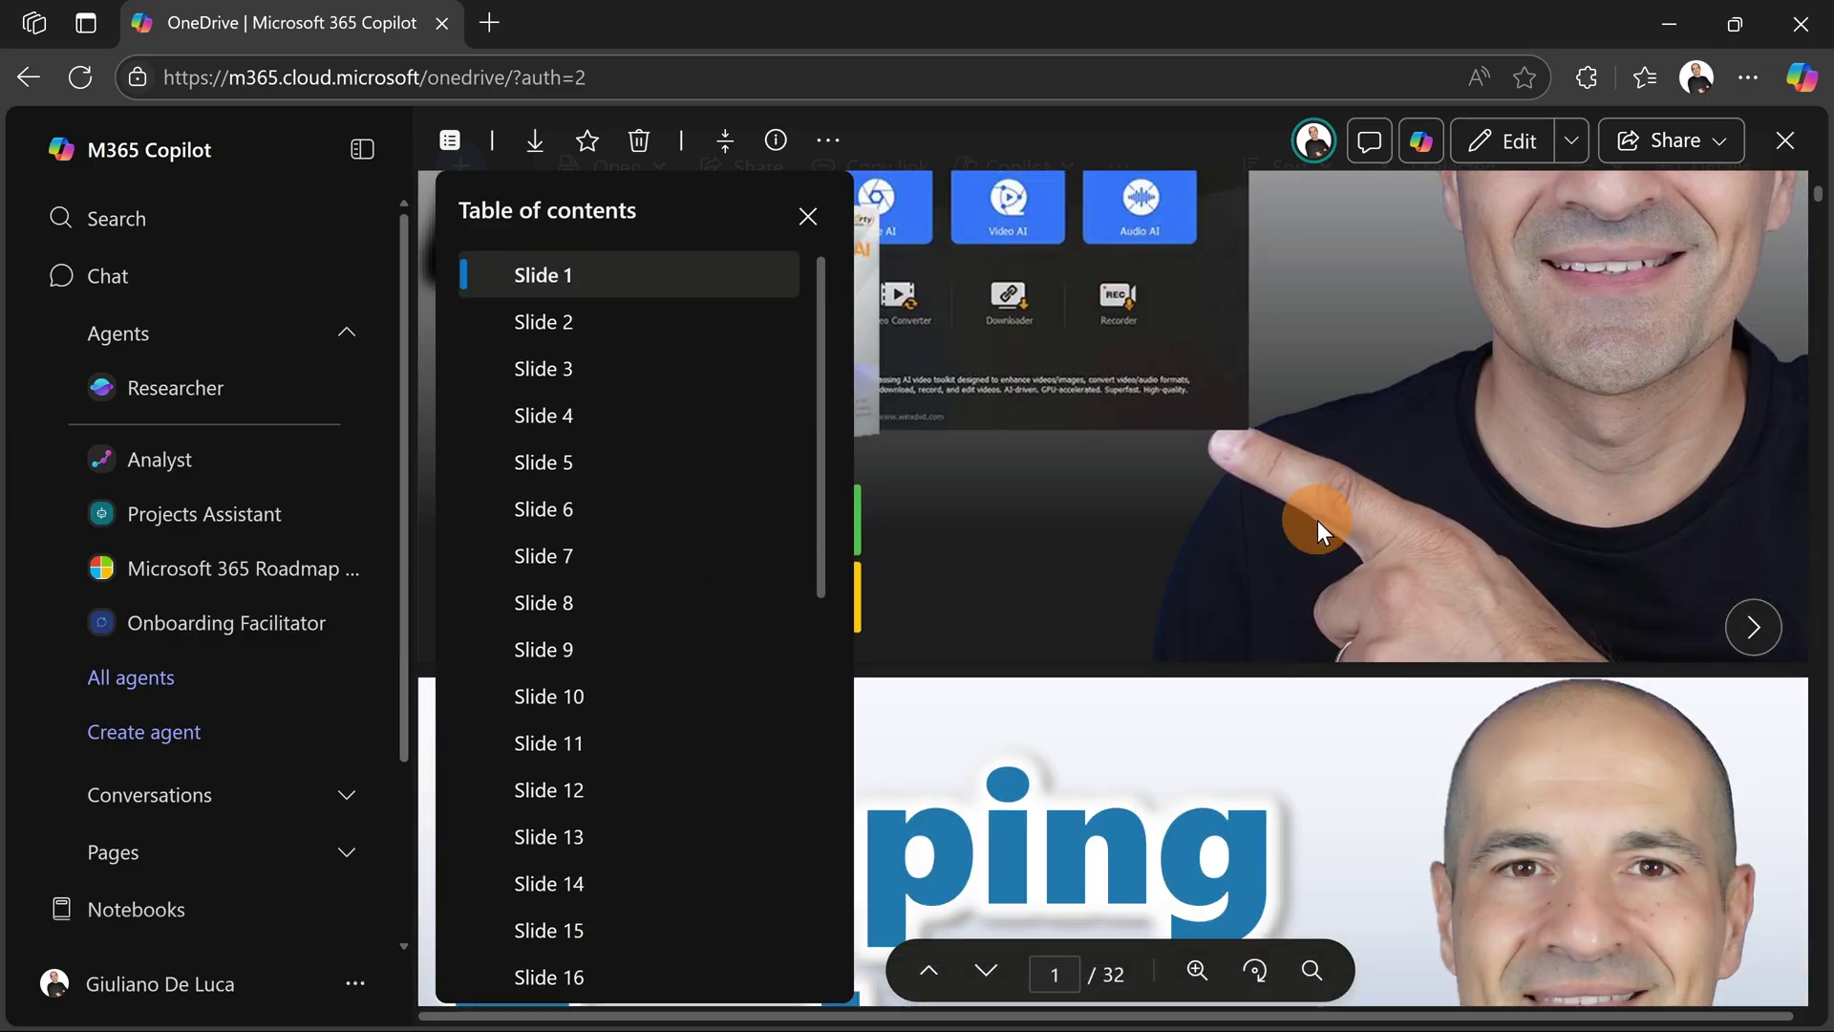
pyautogui.scroll(10, 1316, 521)
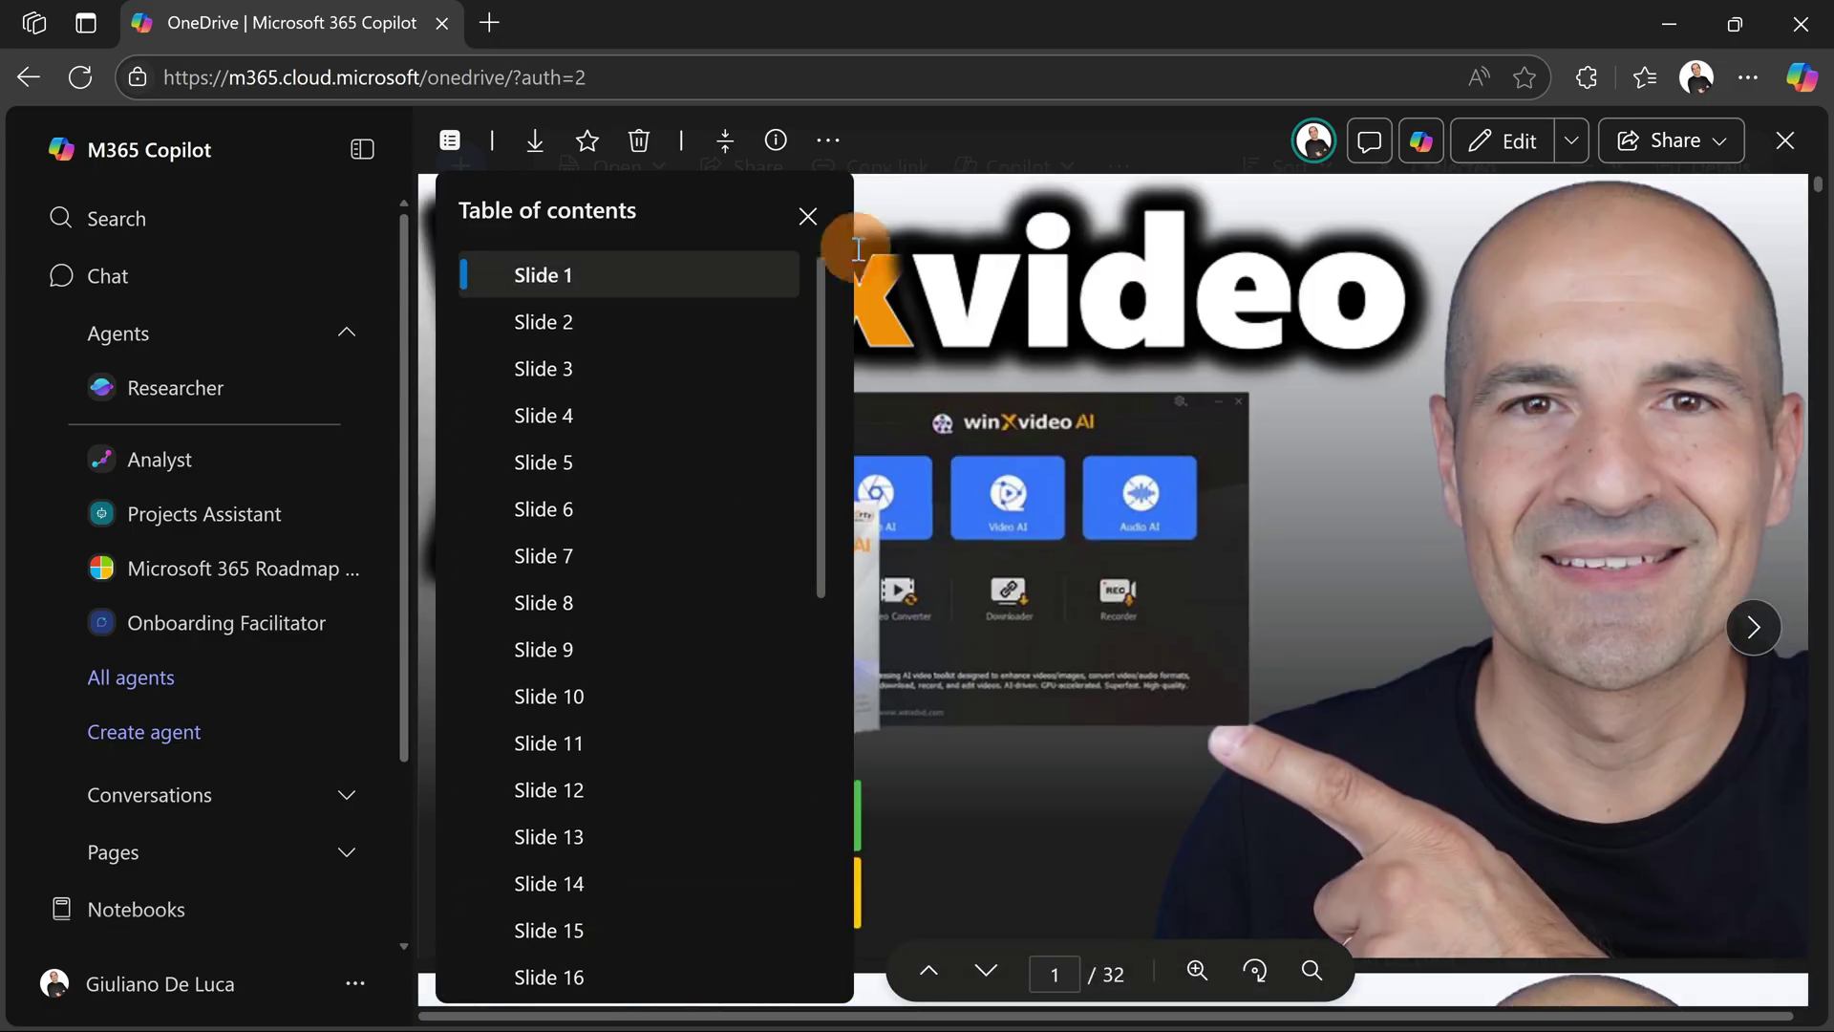
# Reduce the PDF size with Heavy compression (75%) and save it as a copy.
pyautogui.click(723, 143)
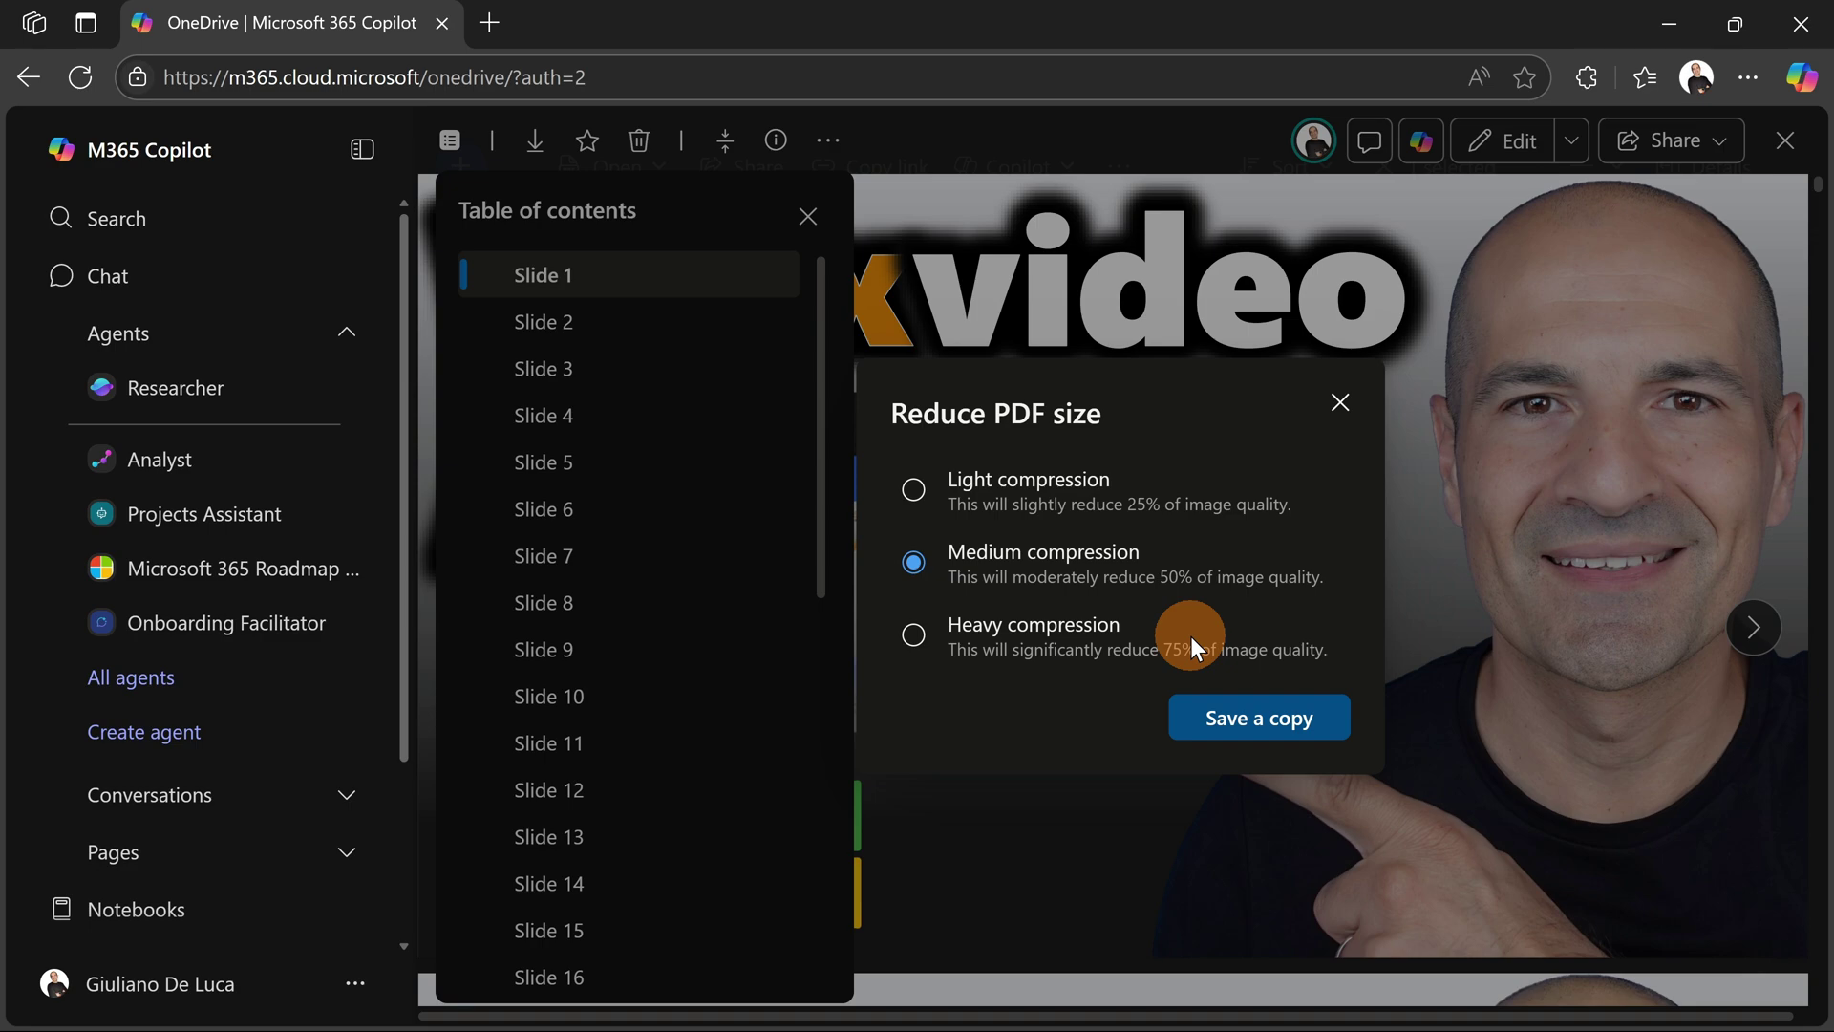
pyautogui.click(1028, 620)
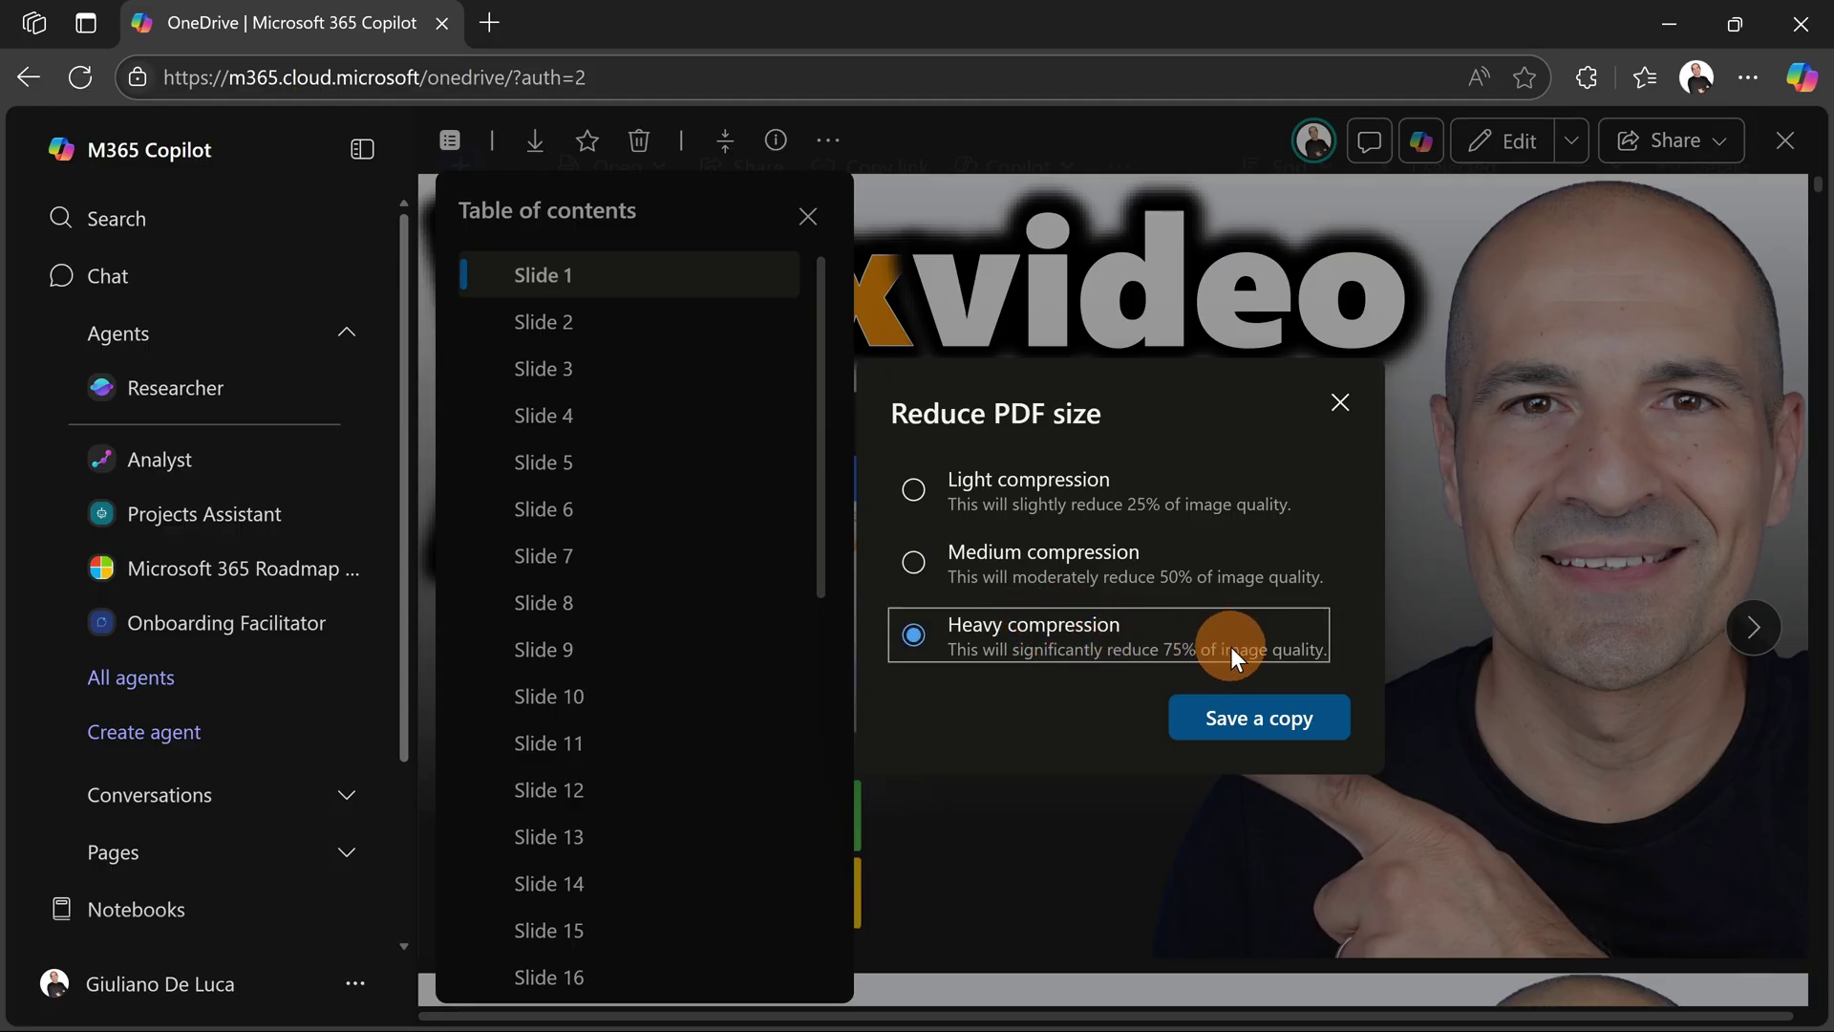
pyautogui.click(1253, 727)
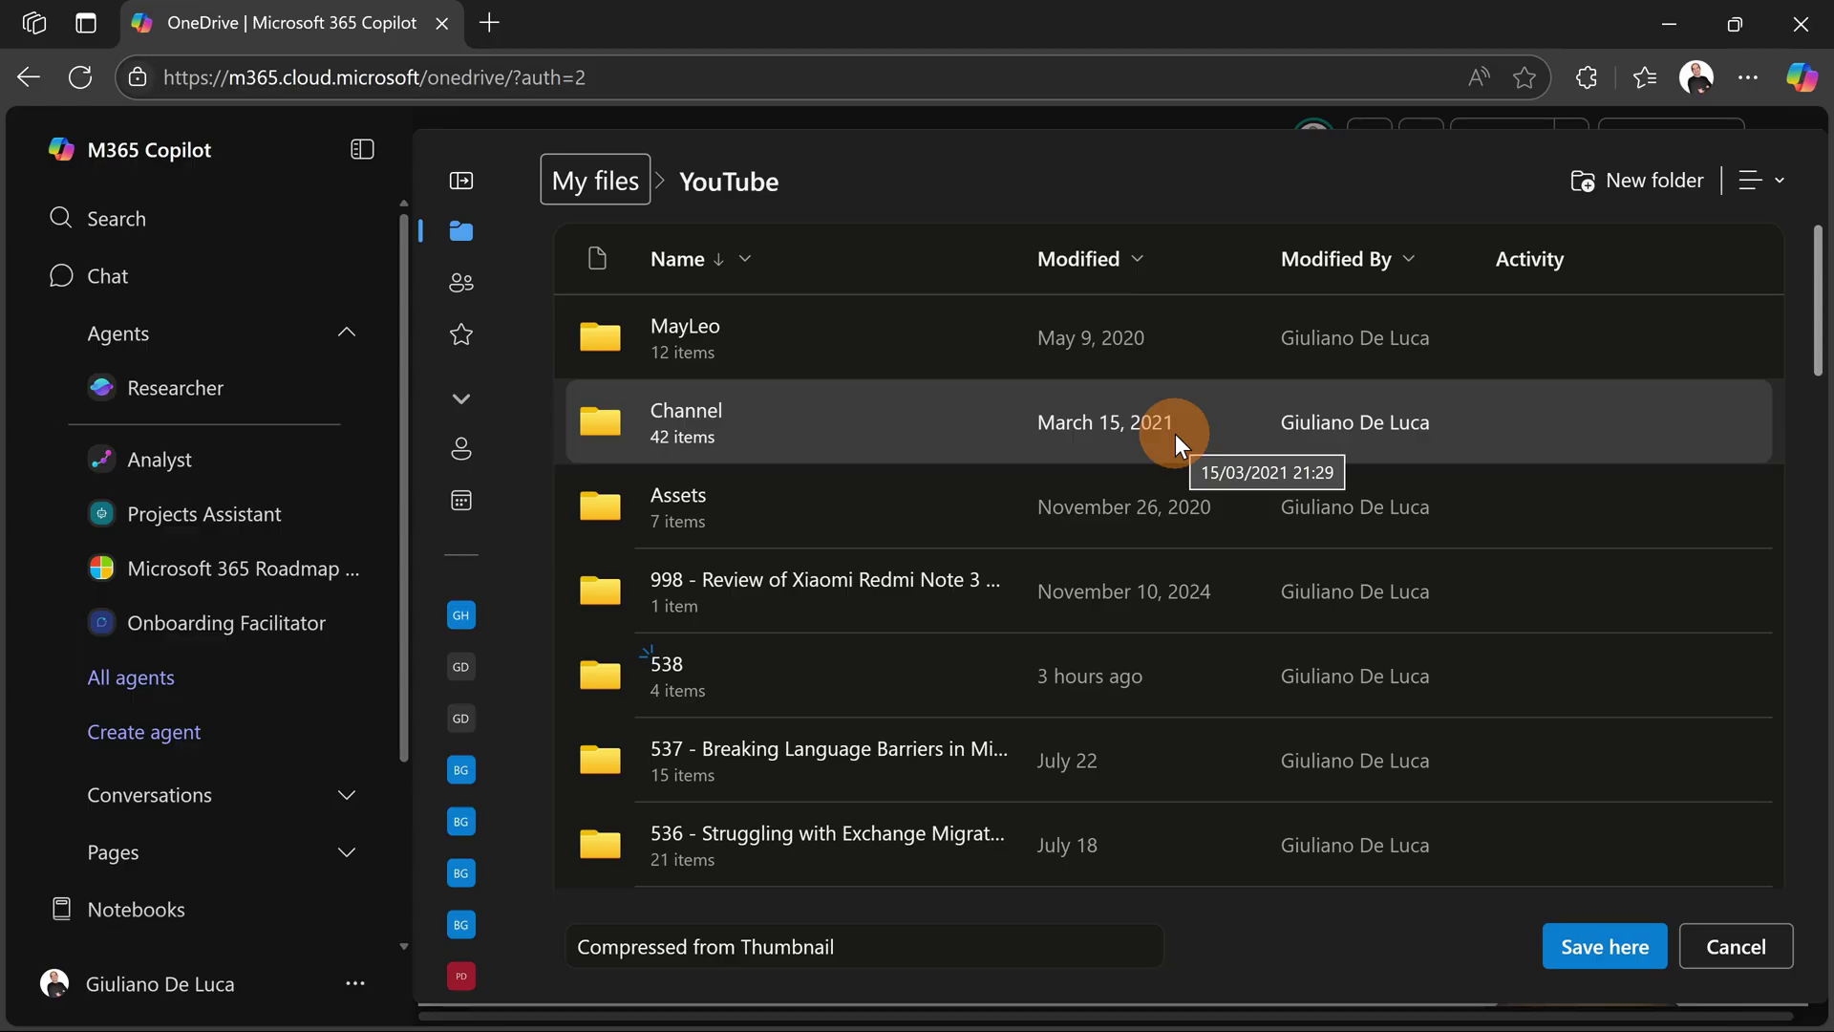
# Move the save location to My files and save the copy as 'Compressed from Thumbnail'.
pyautogui.scroll(-3, 1169, 446)
pyautogui.scroll(2, 1254, 473)
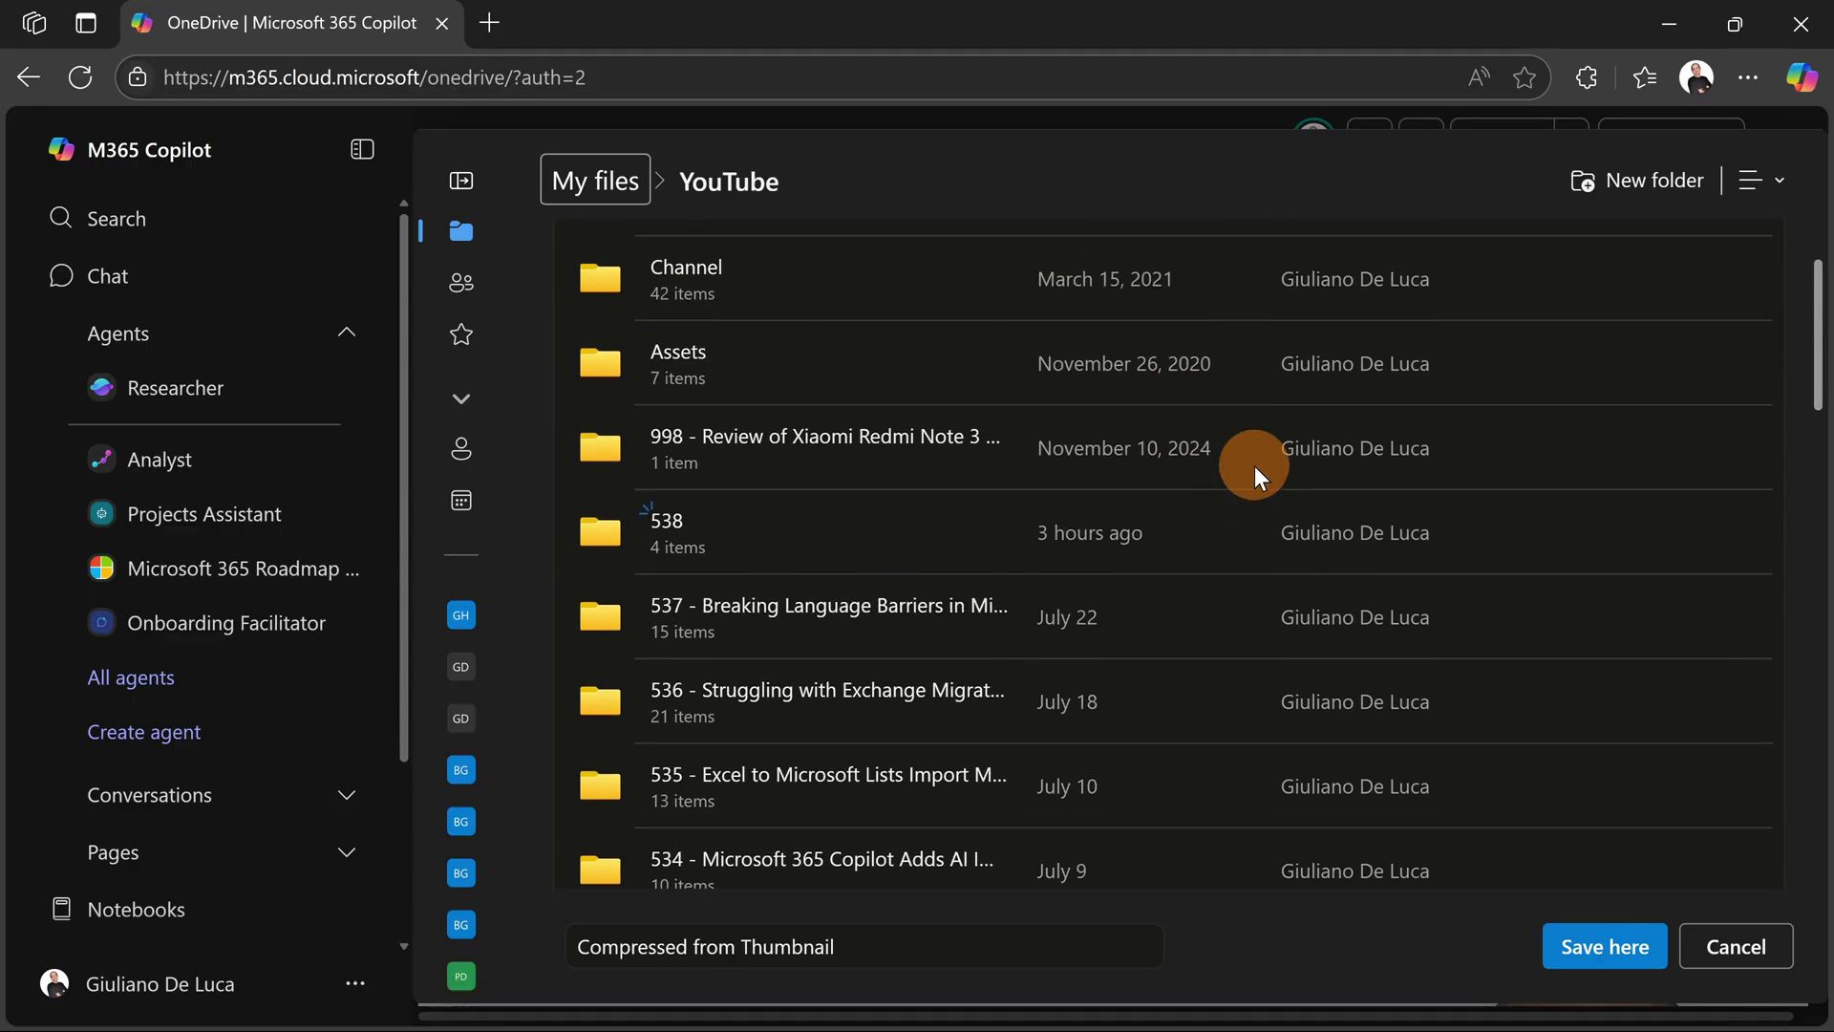
pyautogui.scroll(-12, 1253, 466)
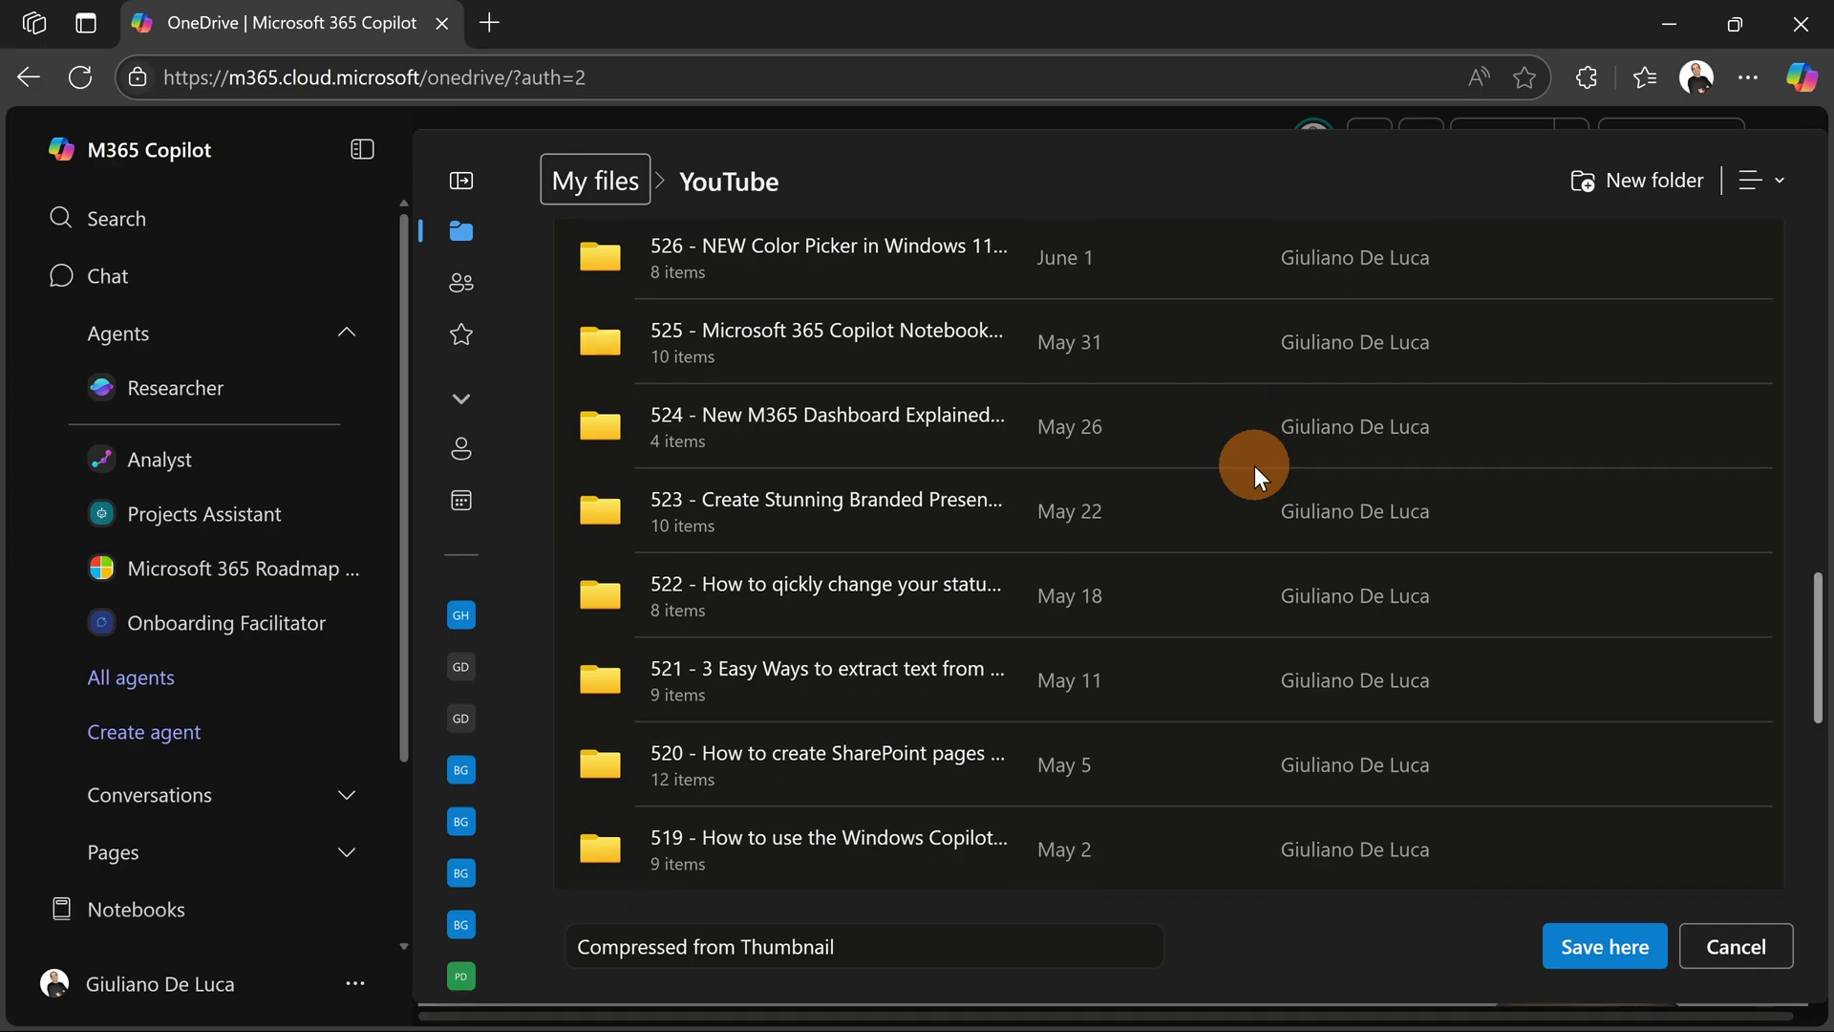
pyautogui.scroll(6, 1253, 465)
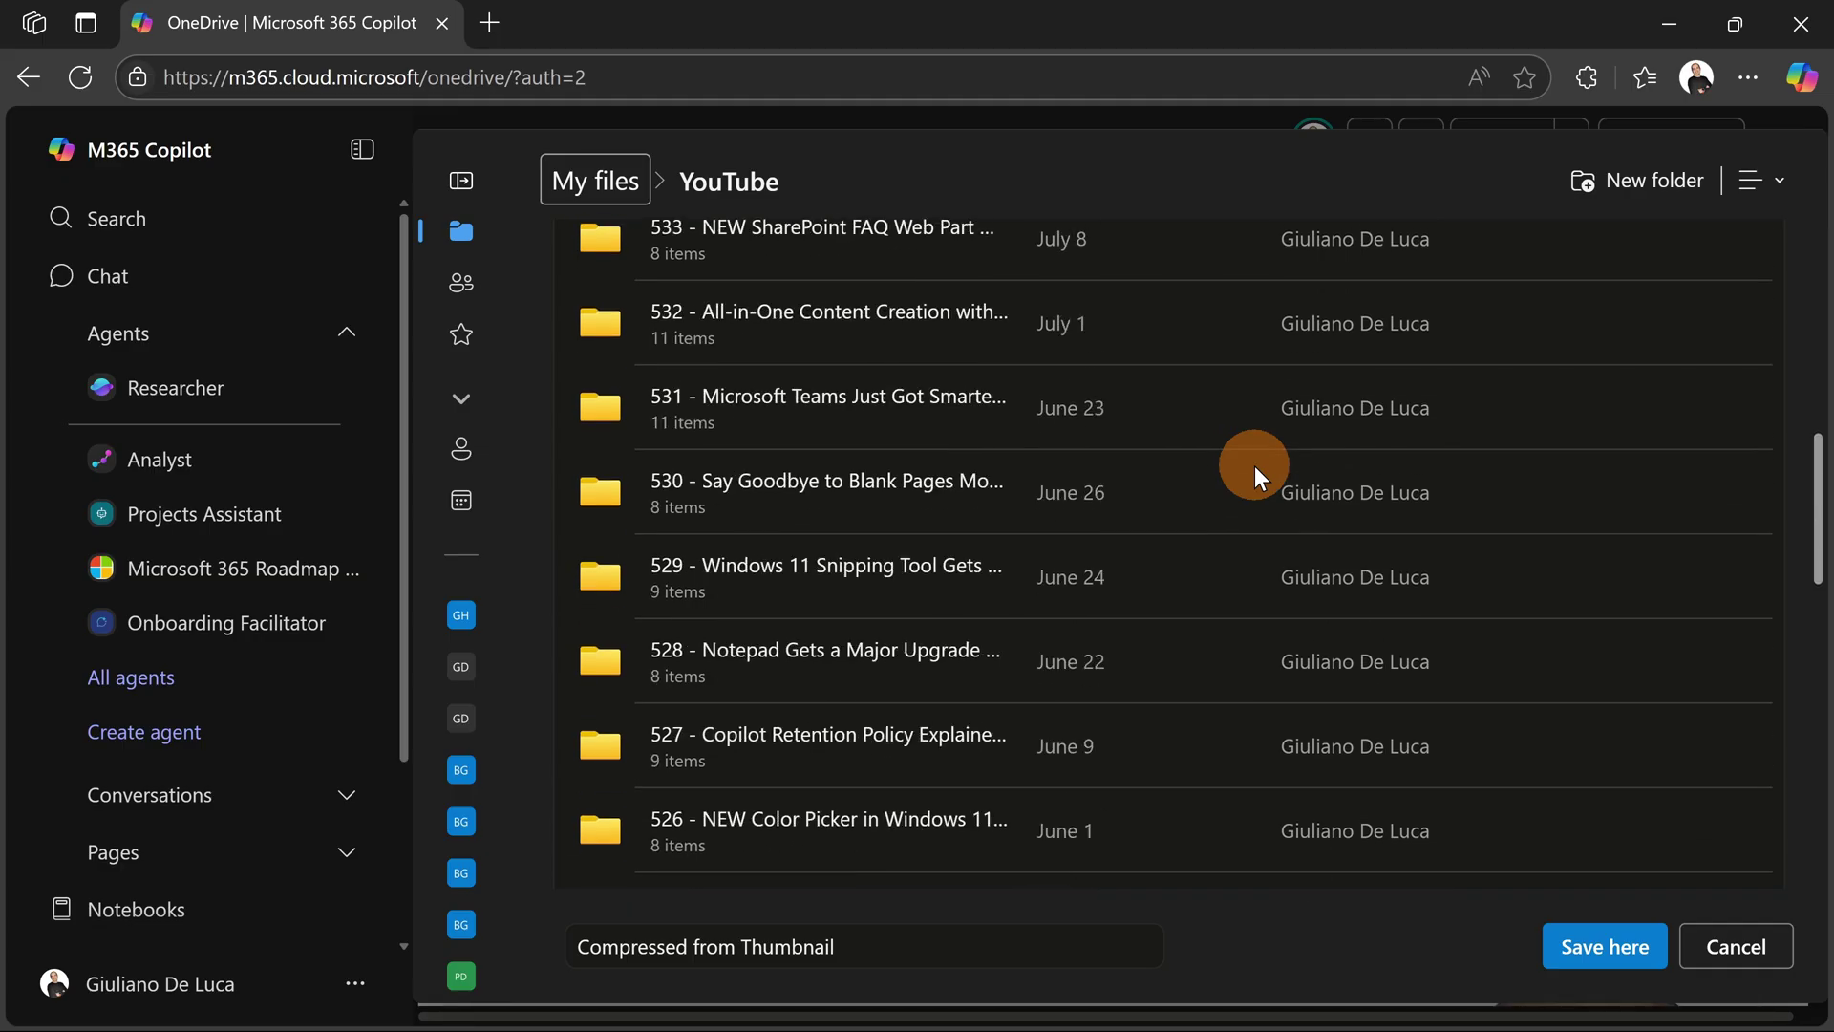
pyautogui.click(852, 947)
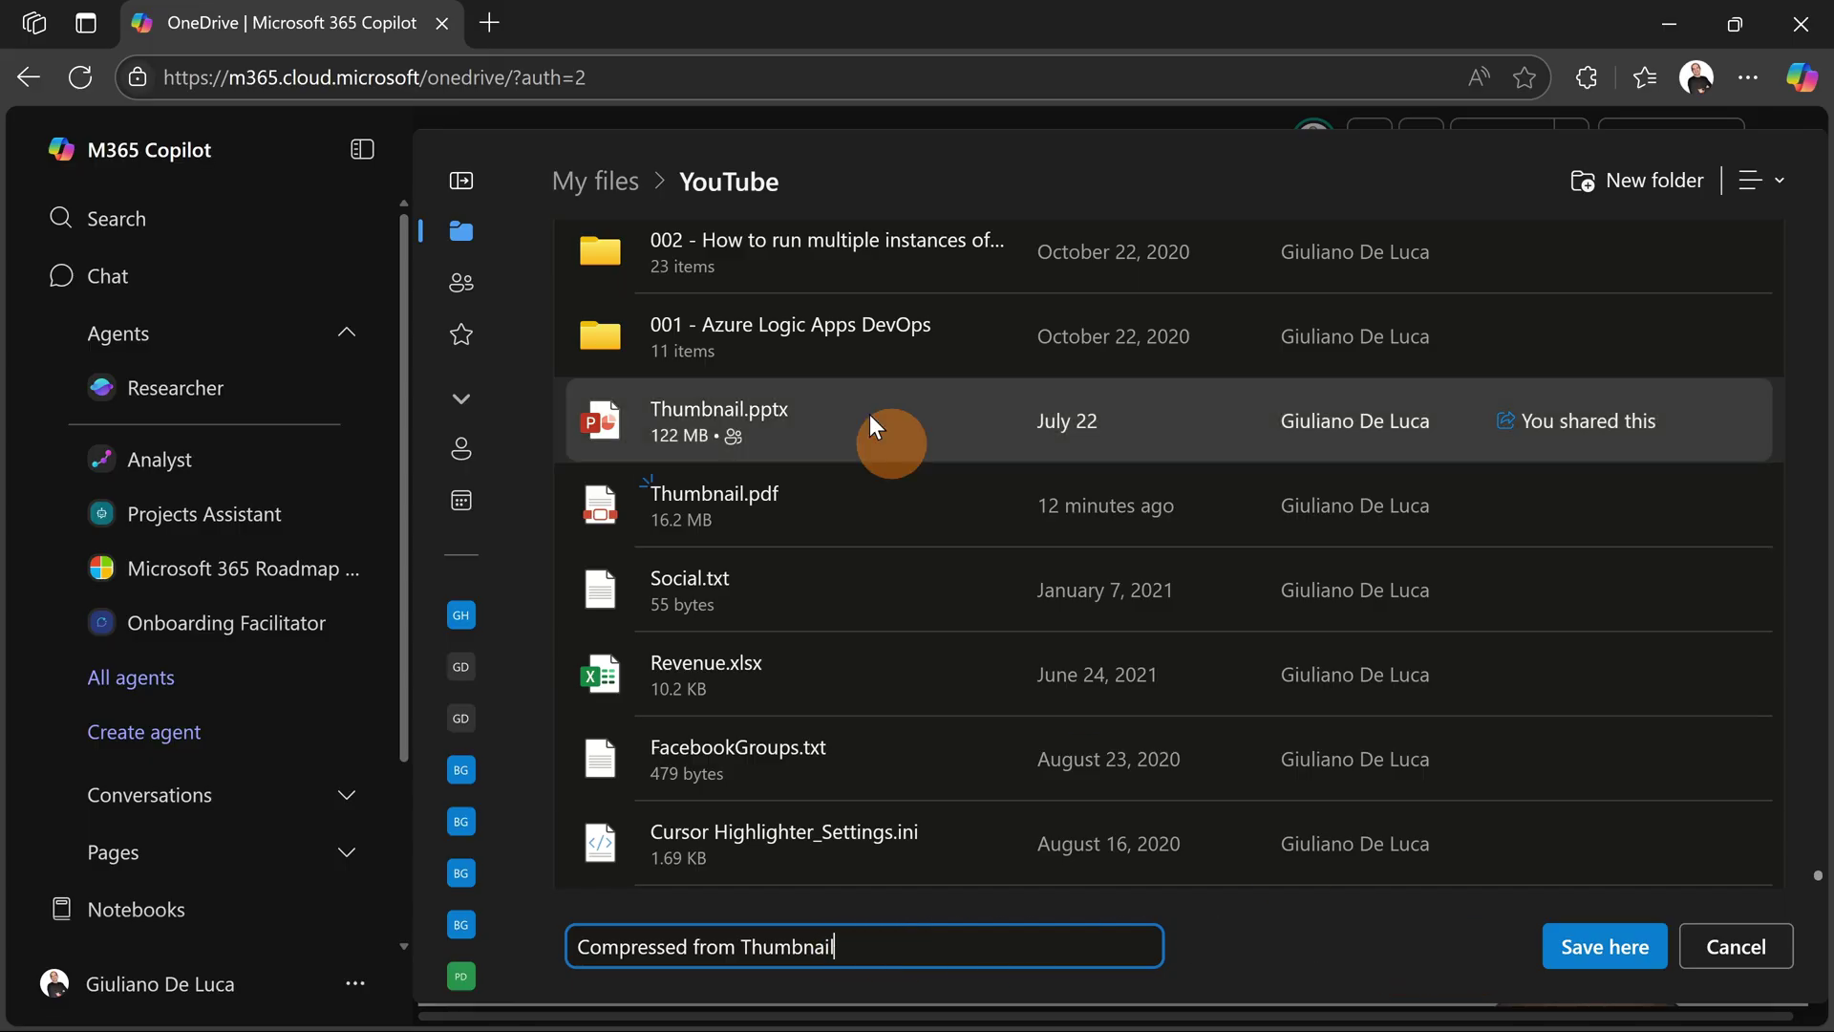
pyautogui.click(632, 187)
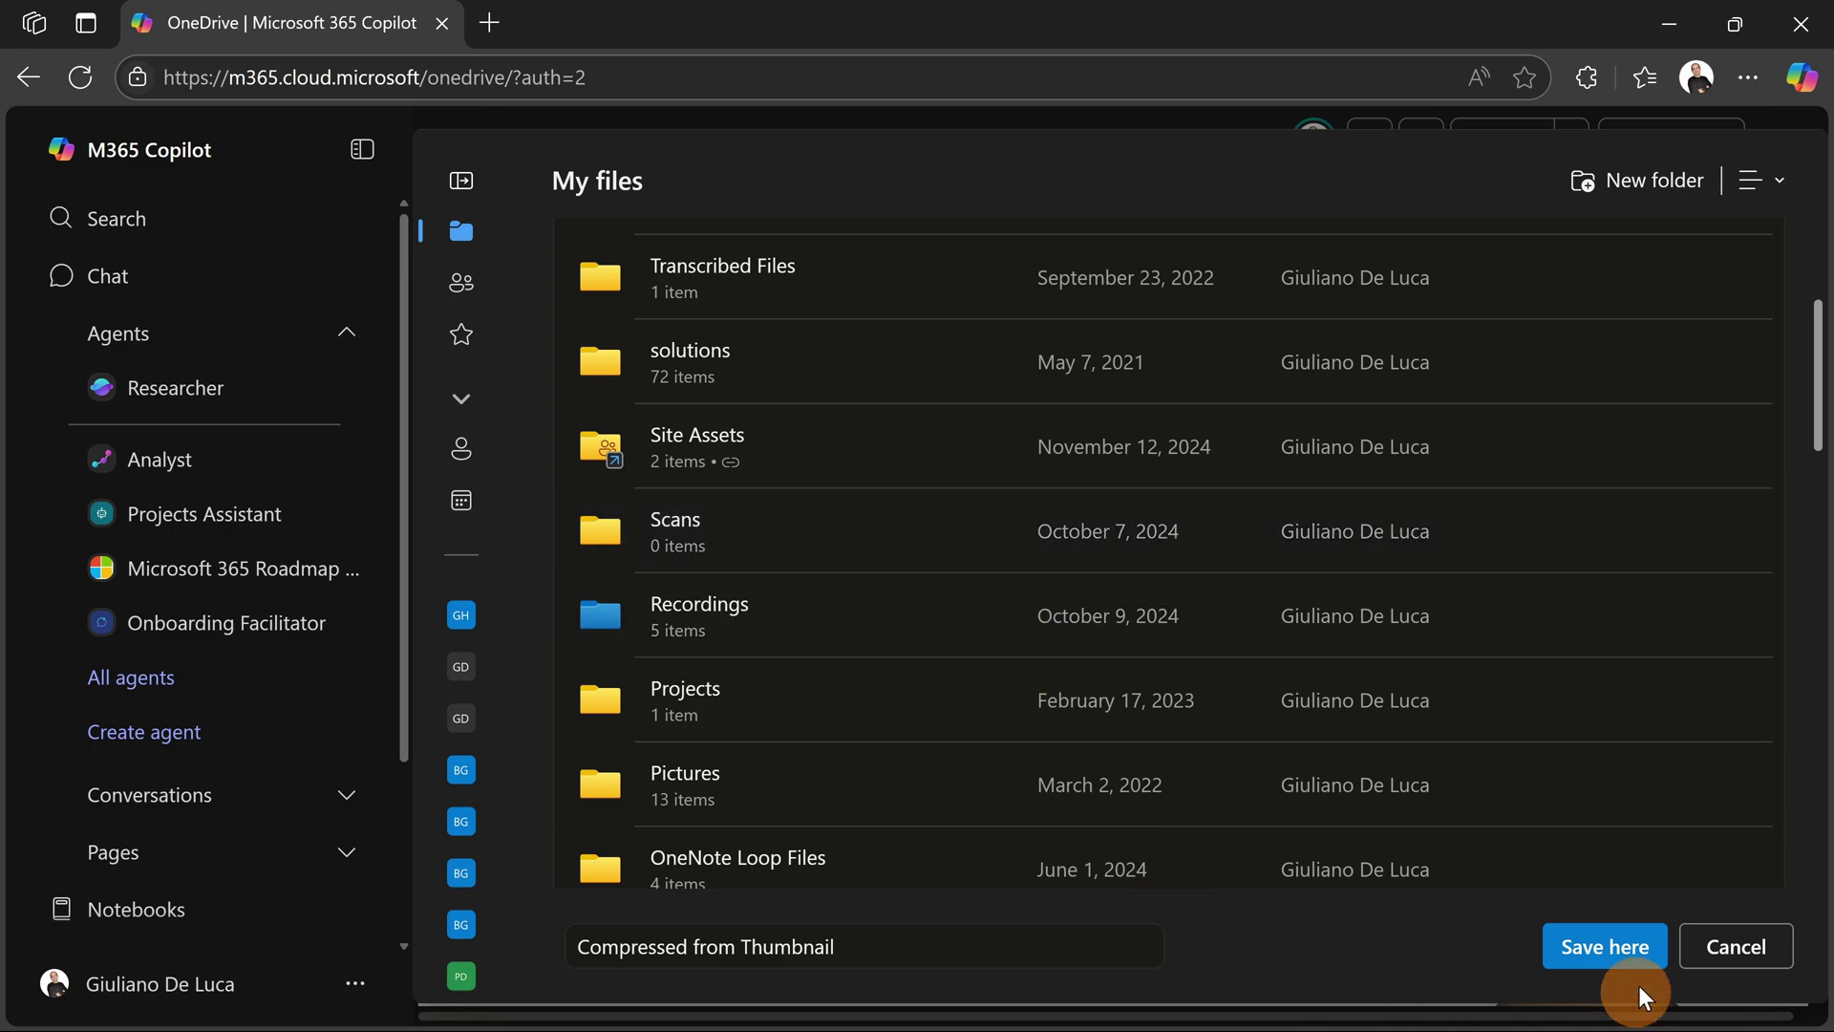
pyautogui.click(1627, 955)
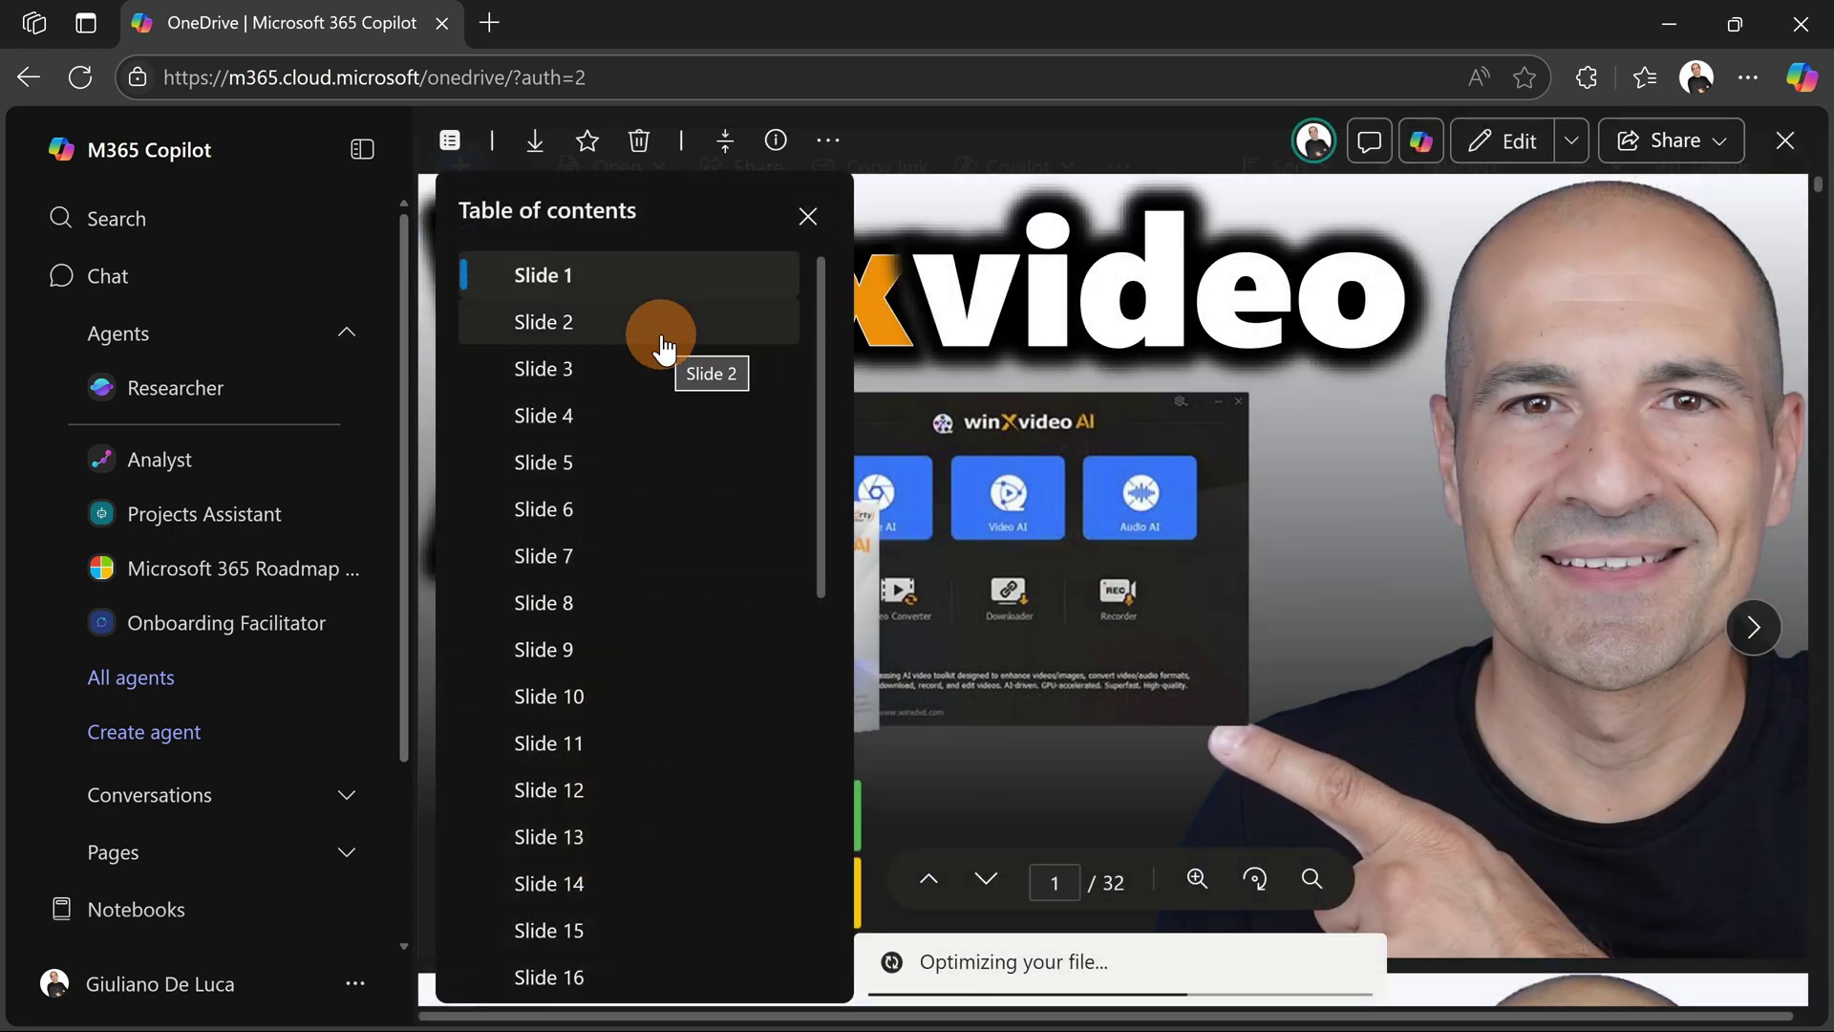
# Close the viewer and browse My files to find the 5.60 MB compressed copy.
pyautogui.click(1784, 141)
pyautogui.click(589, 265)
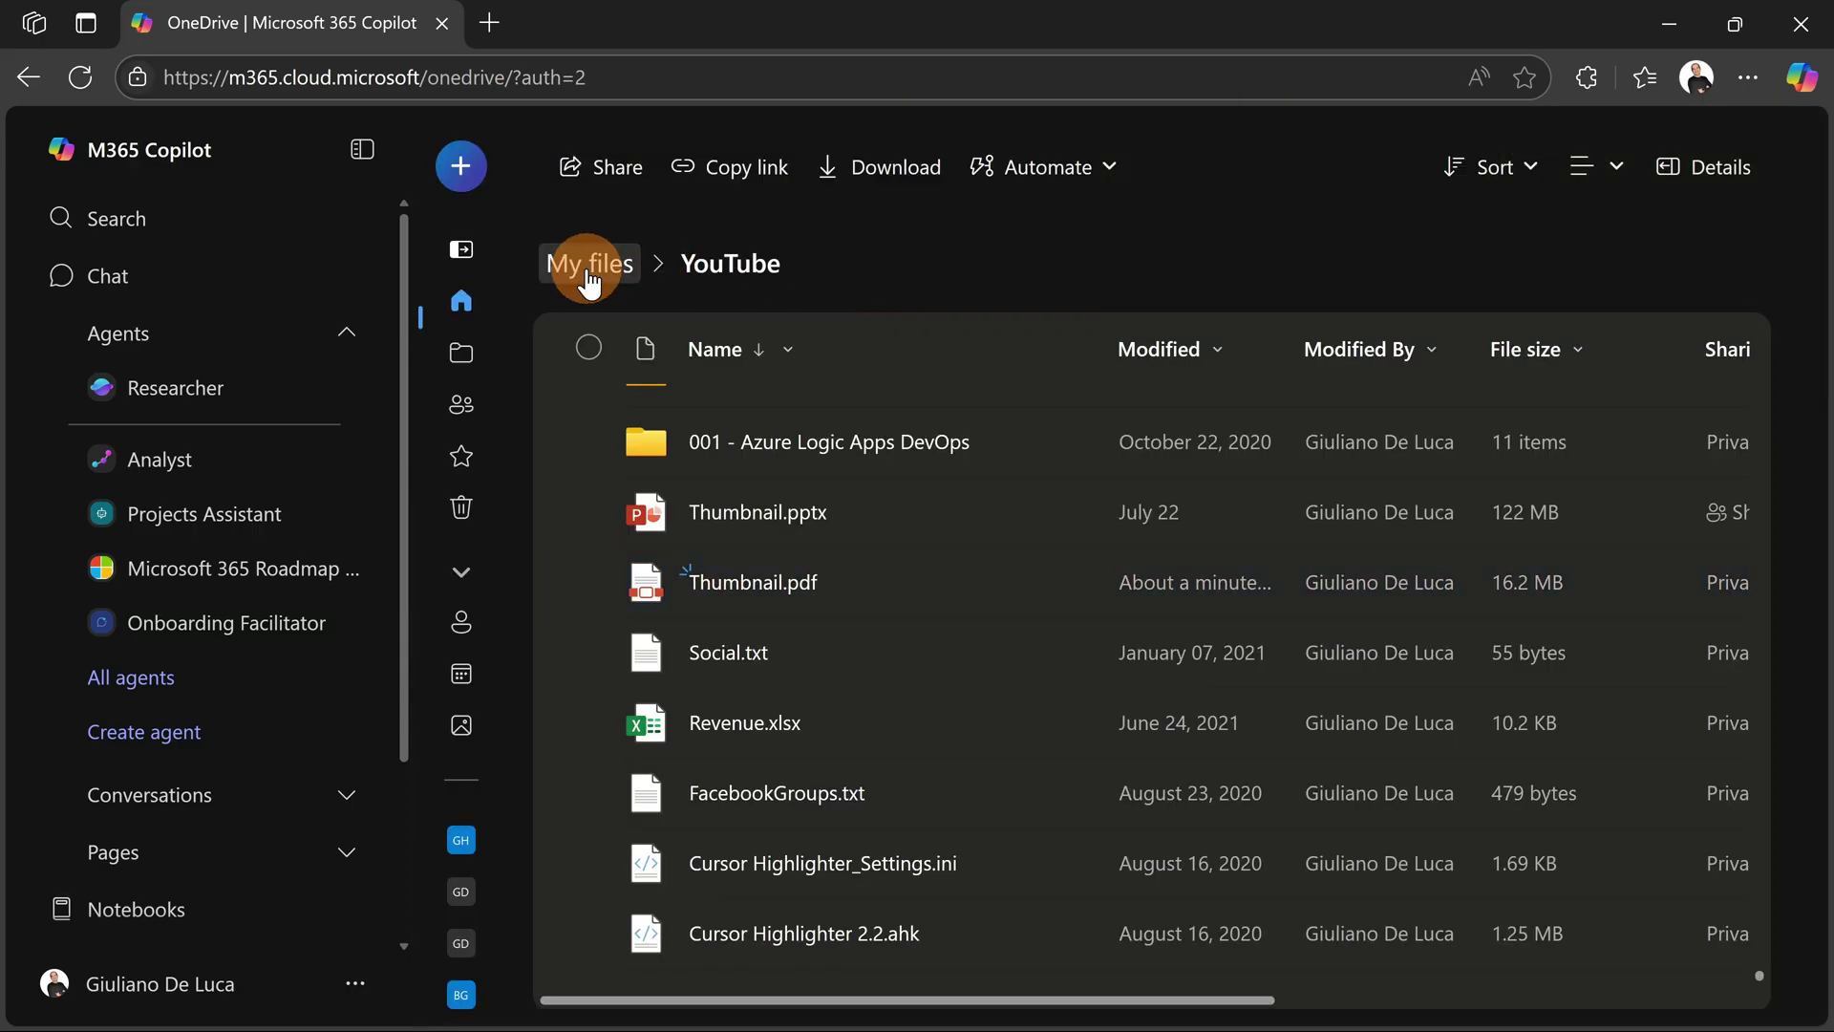
pyautogui.scroll(-2, 868, 590)
pyautogui.scroll(-10, 869, 590)
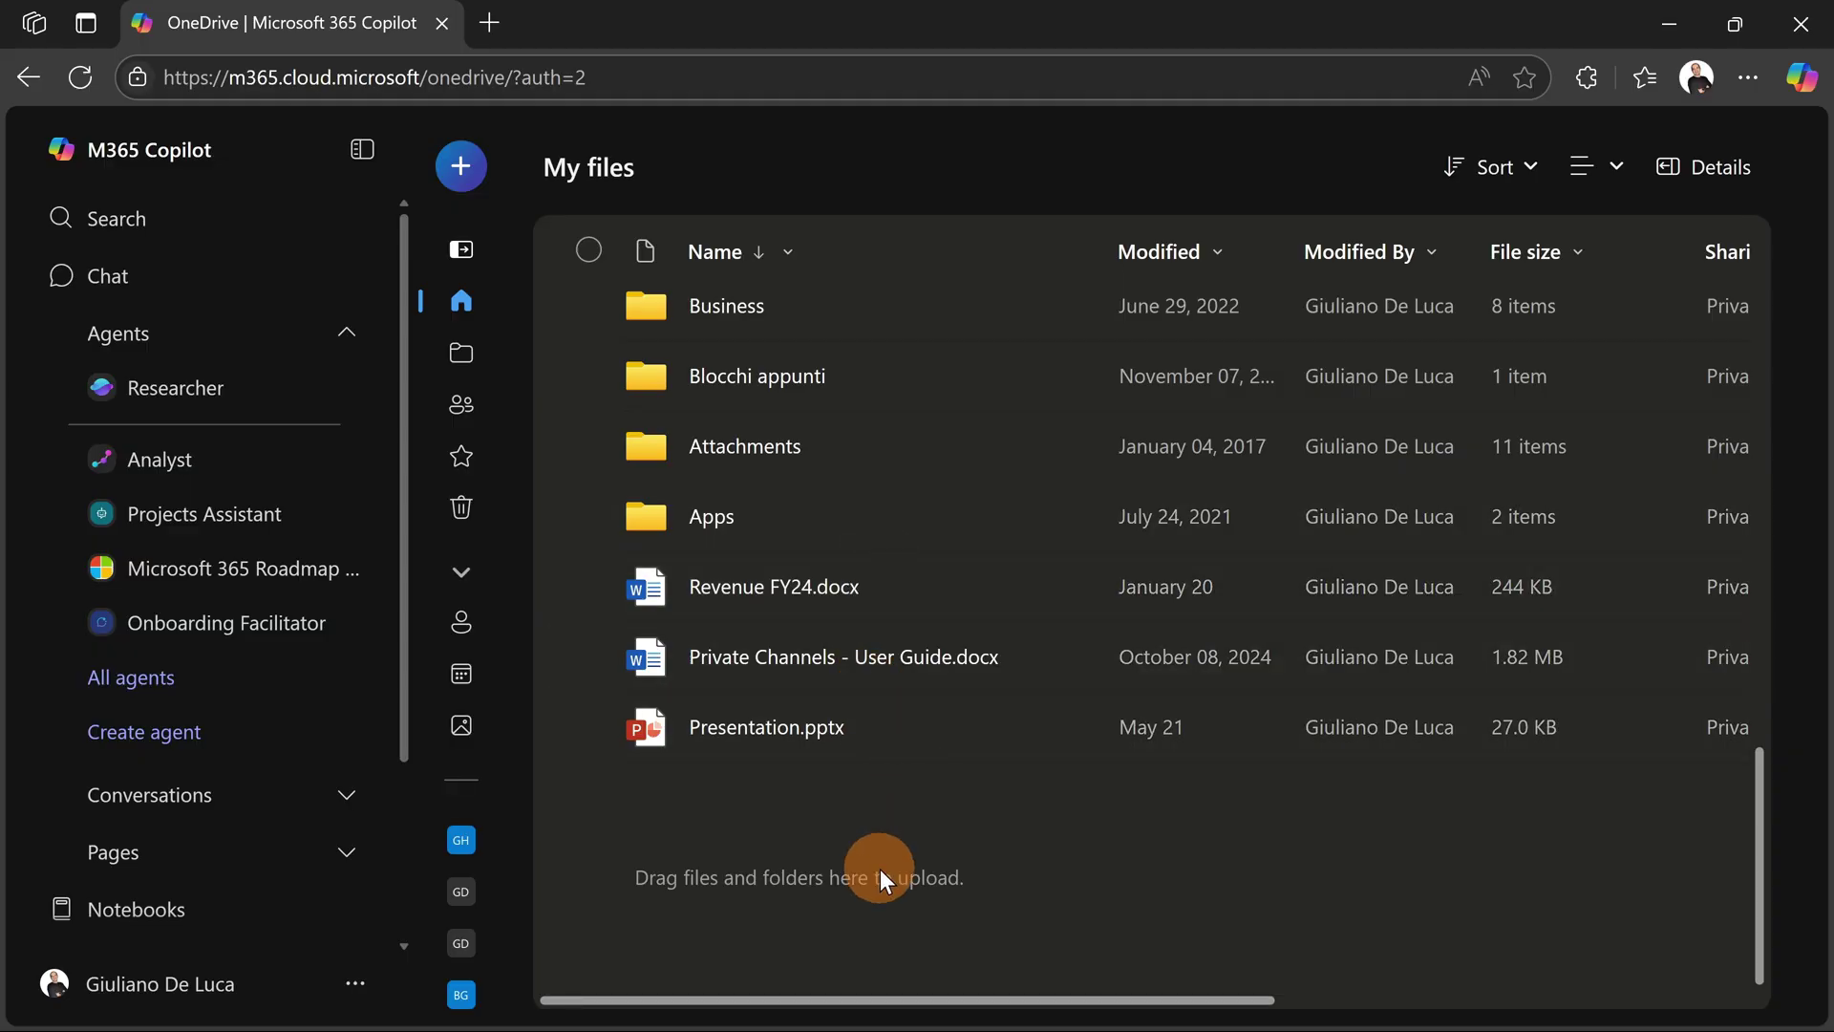
pyautogui.scroll(6, 878, 841)
pyautogui.scroll(5, 876, 754)
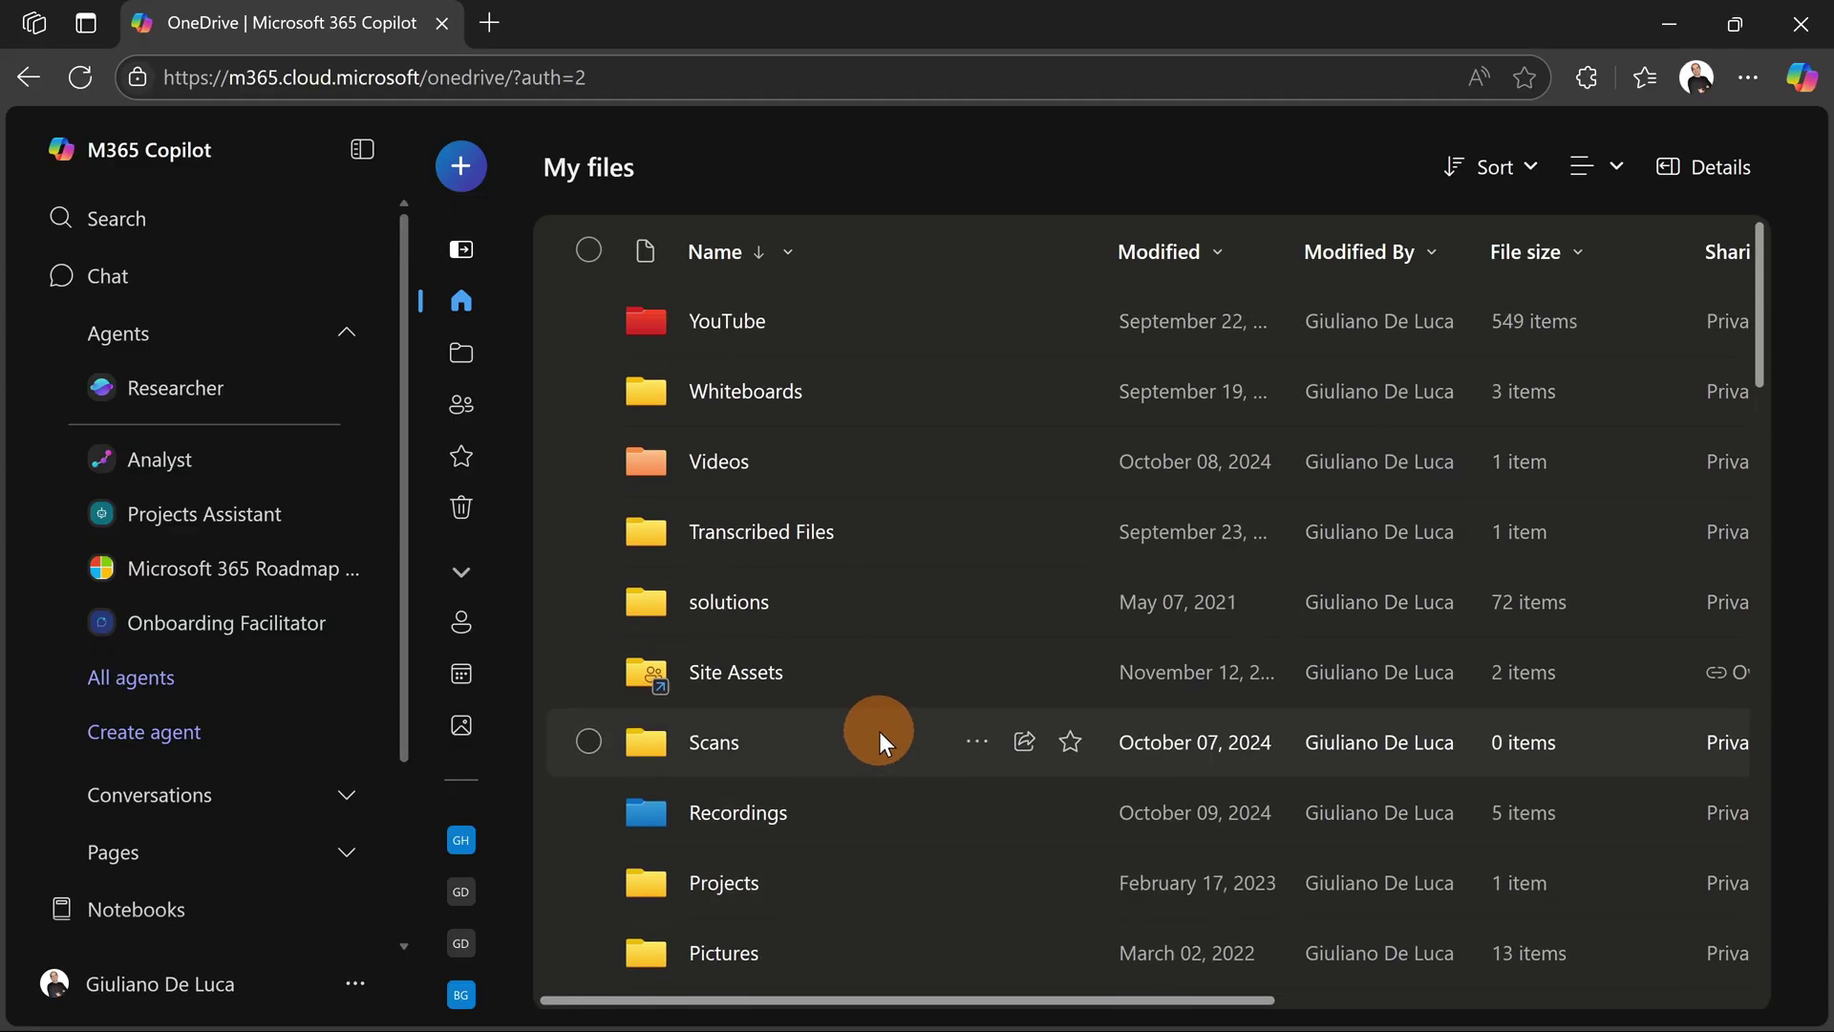
pyautogui.scroll(-15, 879, 731)
pyautogui.scroll(-5, 879, 732)
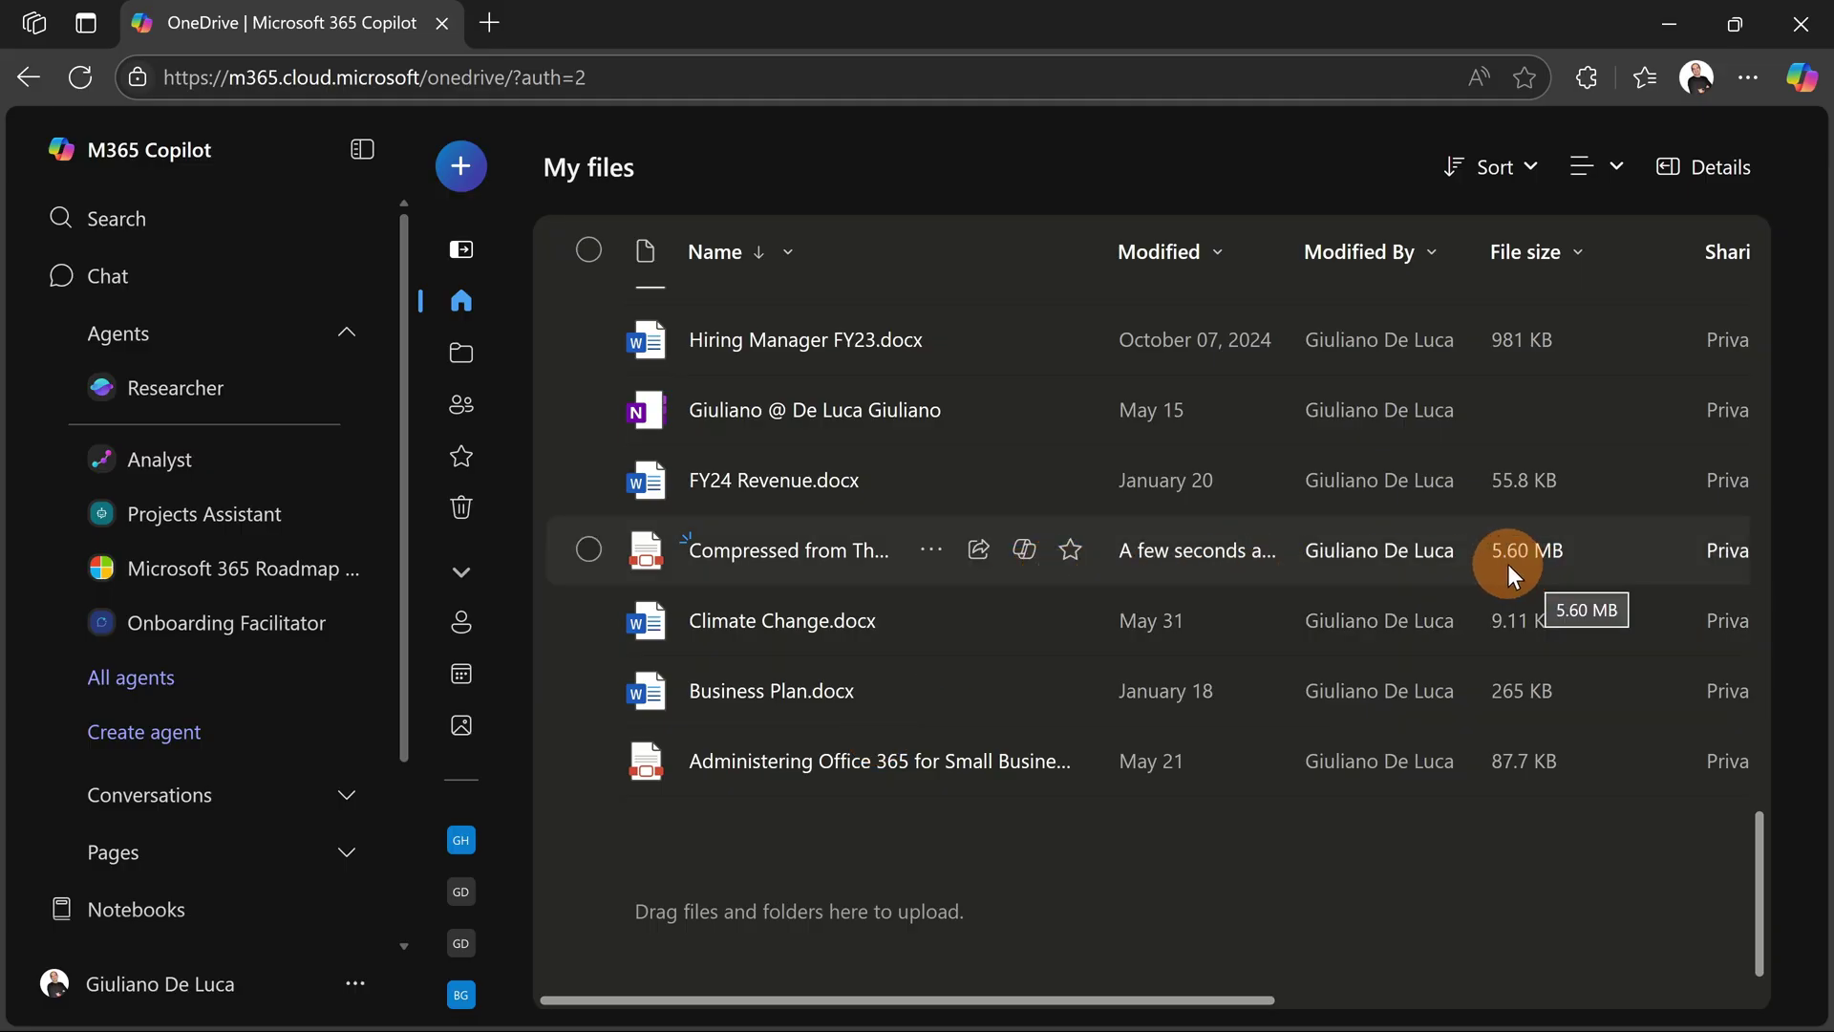
# Open 'Compressed from Thumbnail', hide the table of contents, and scroll through its slides.
pyautogui.click(787, 564)
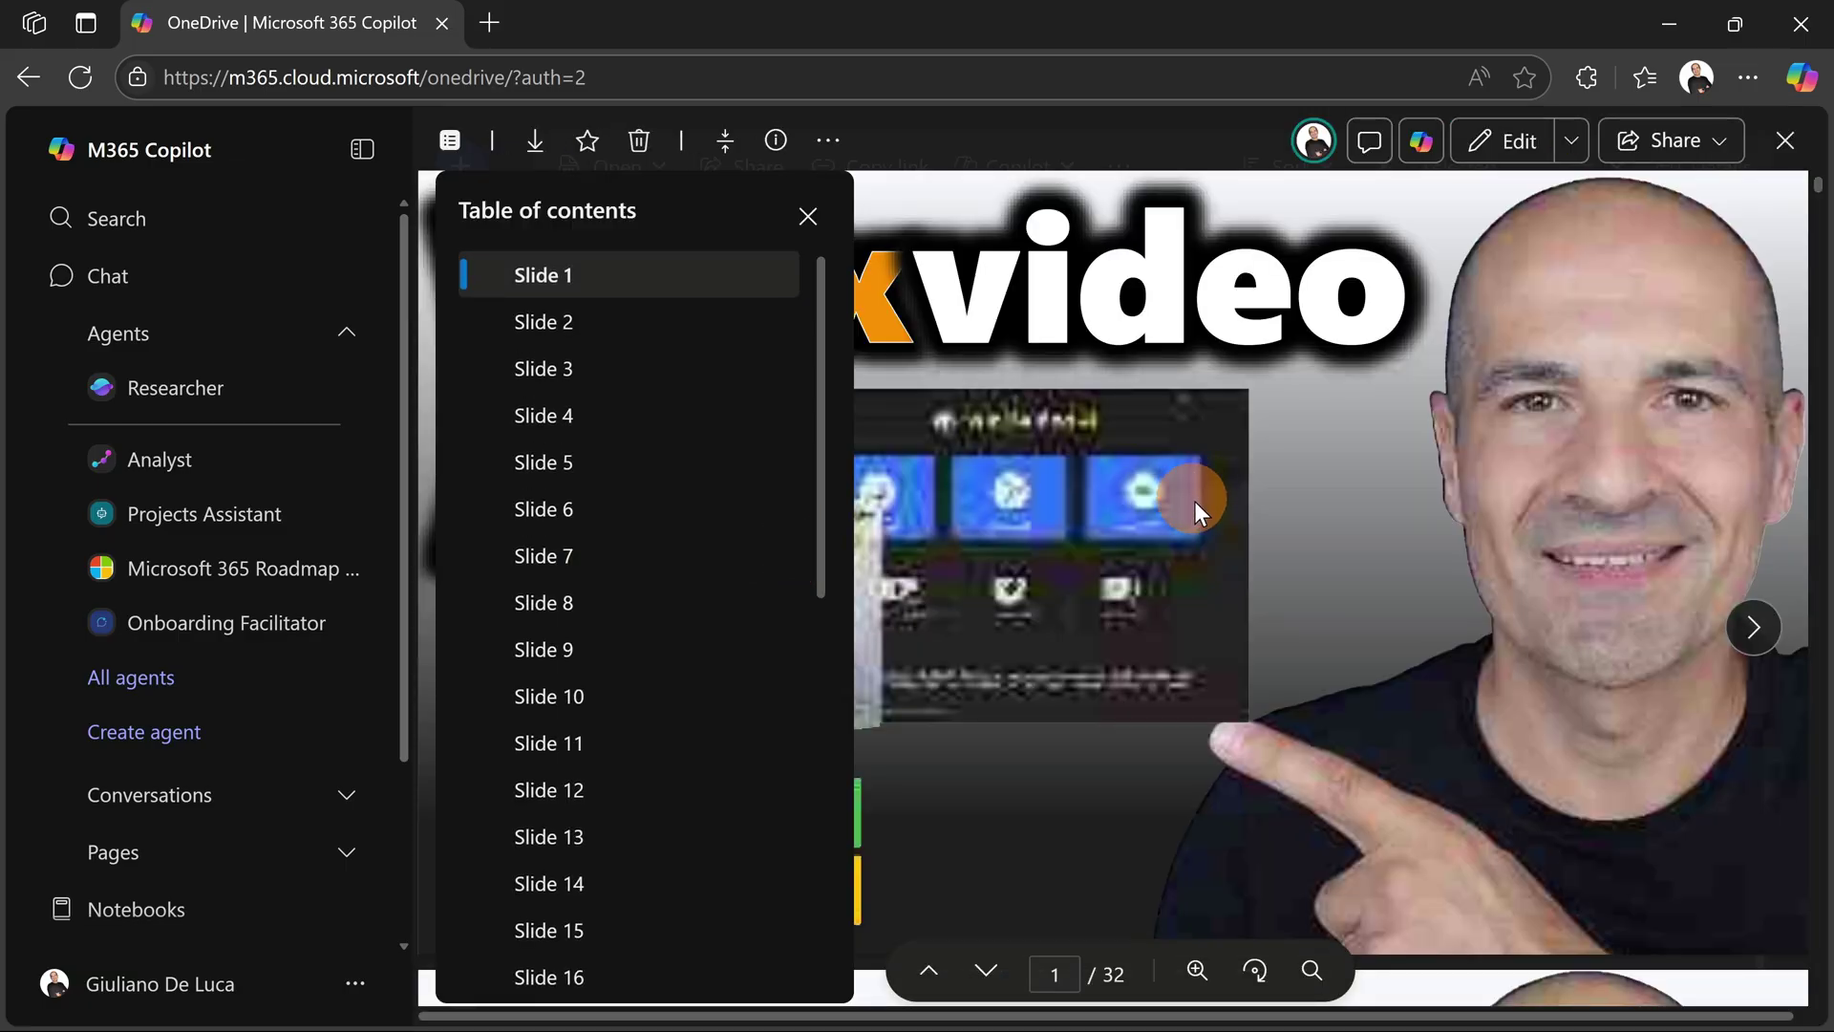
pyautogui.click(808, 216)
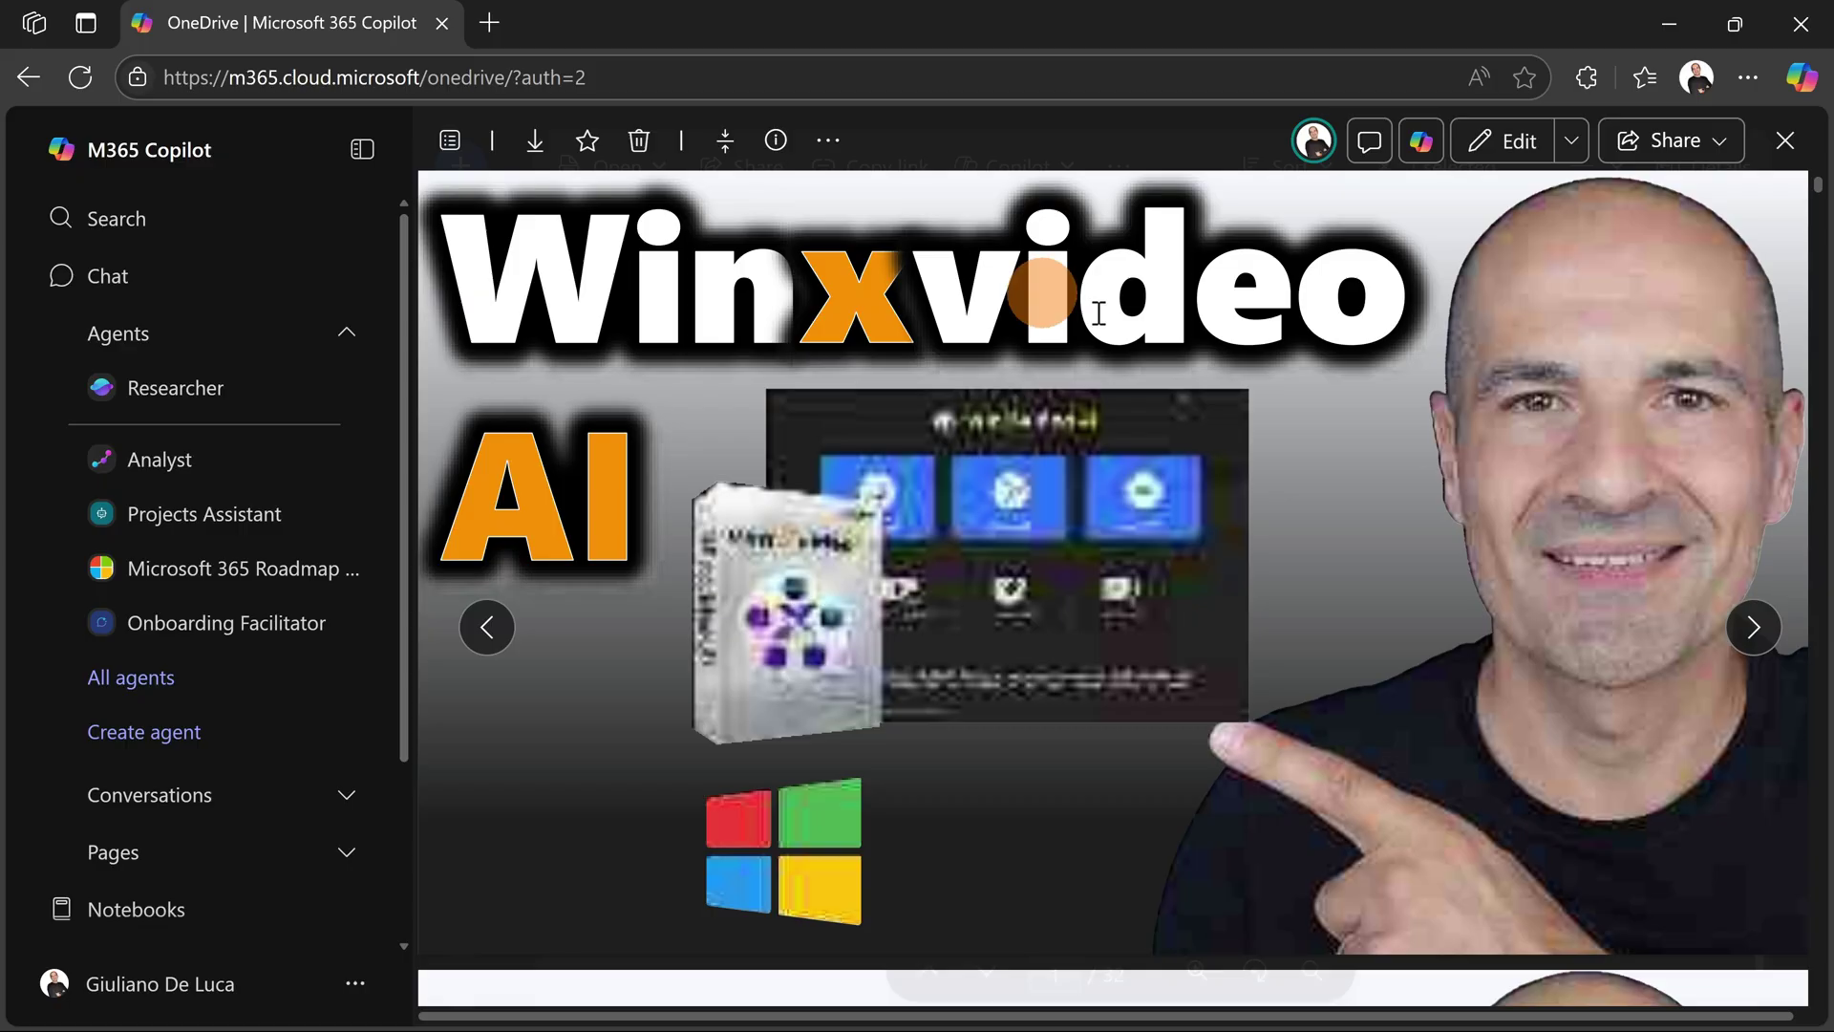
pyautogui.scroll(-10, 1415, 456)
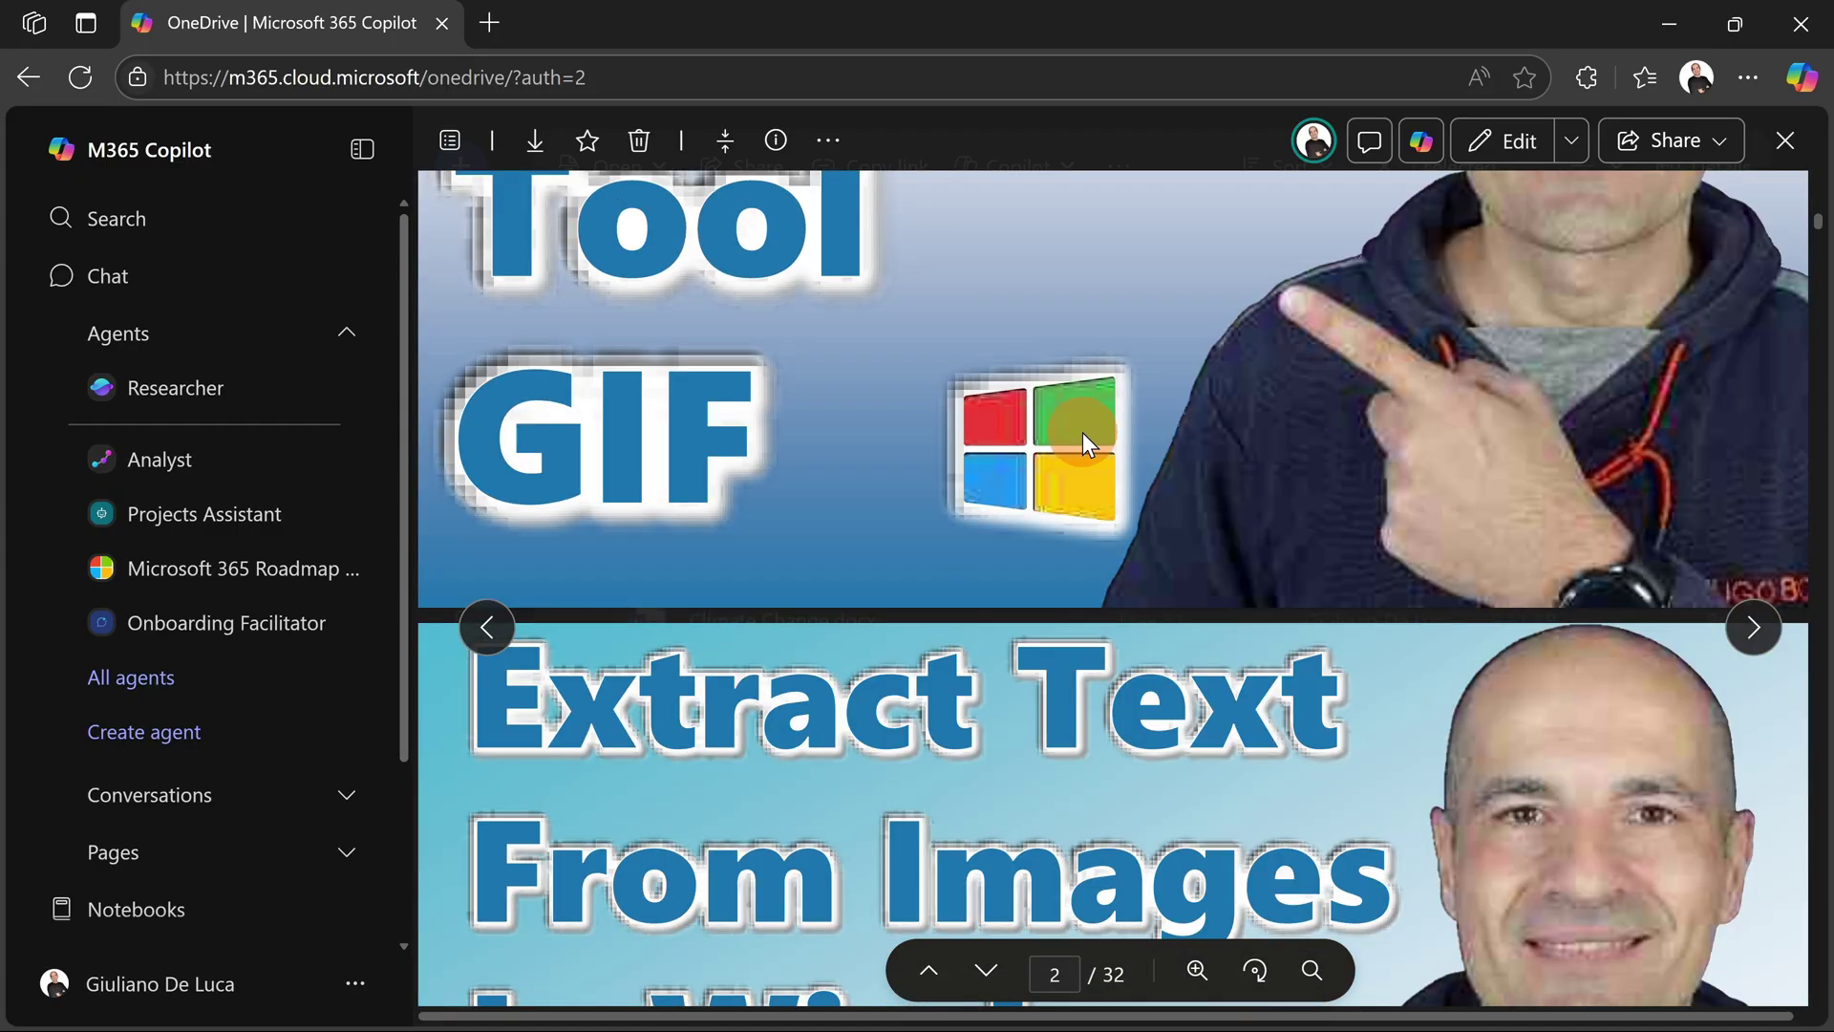
pyautogui.scroll(-12, 1082, 432)
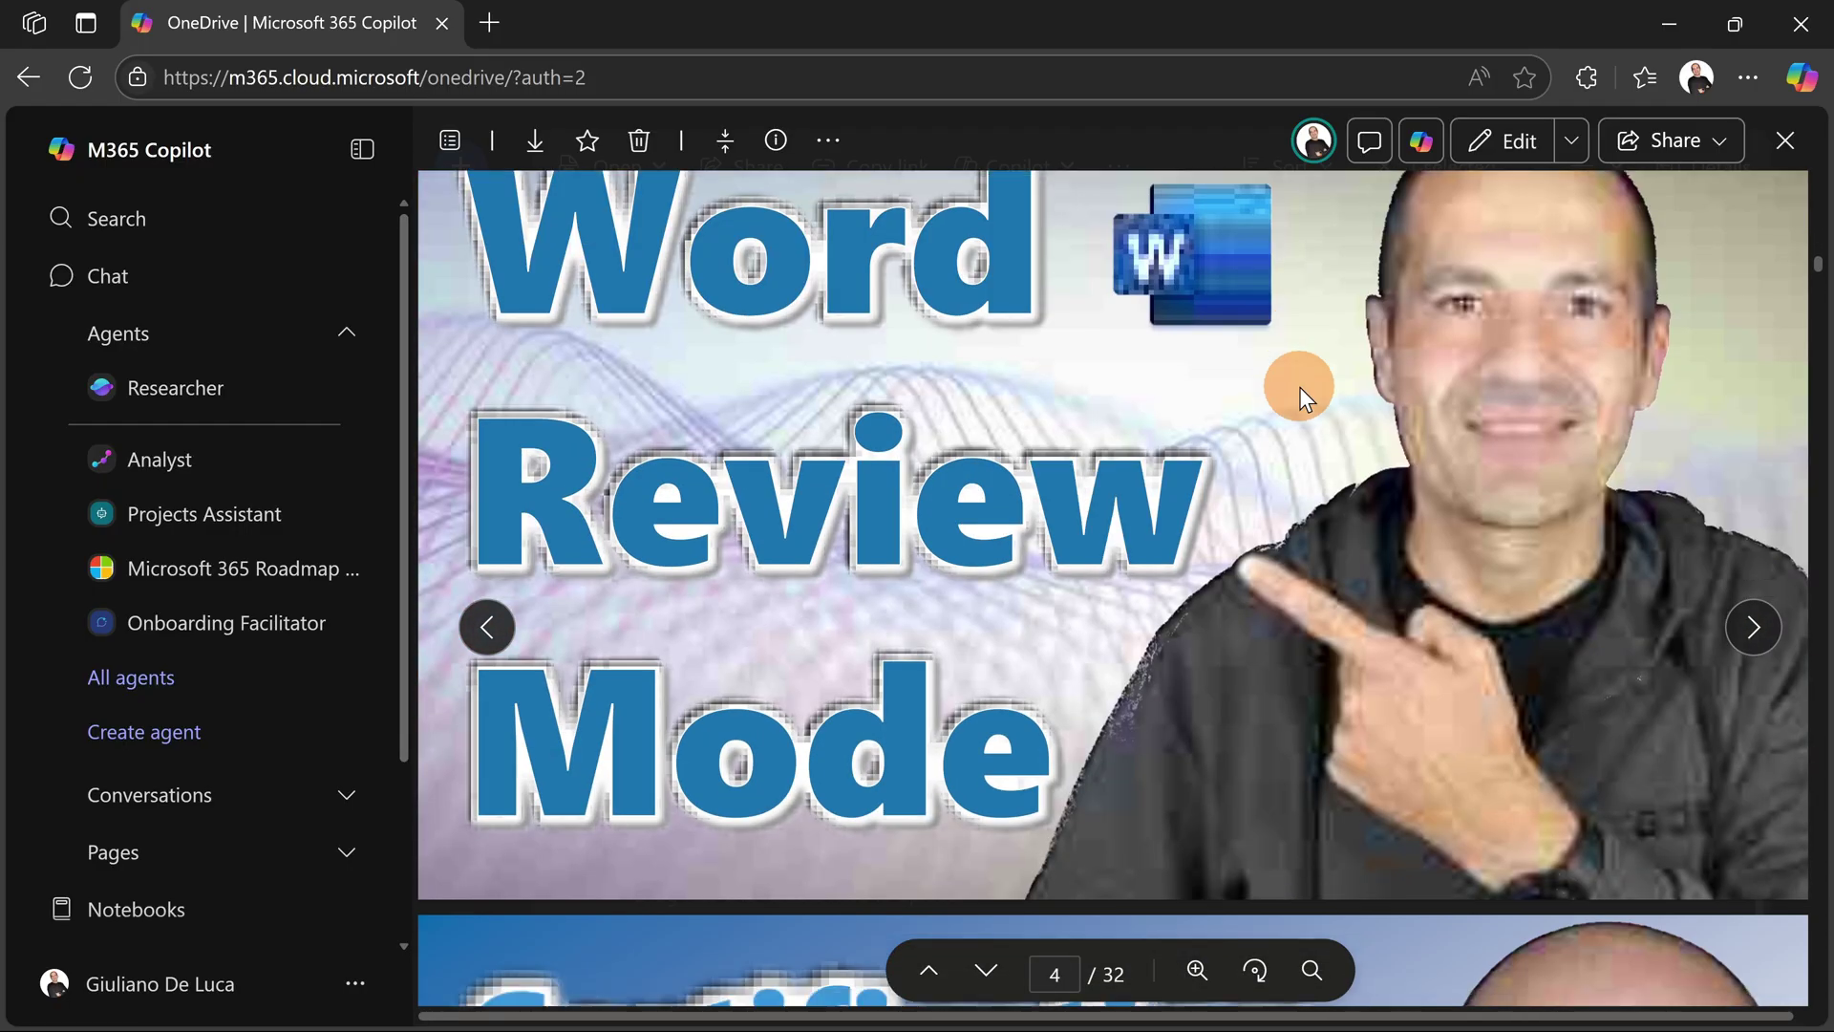
pyautogui.scroll(-8, 1300, 387)
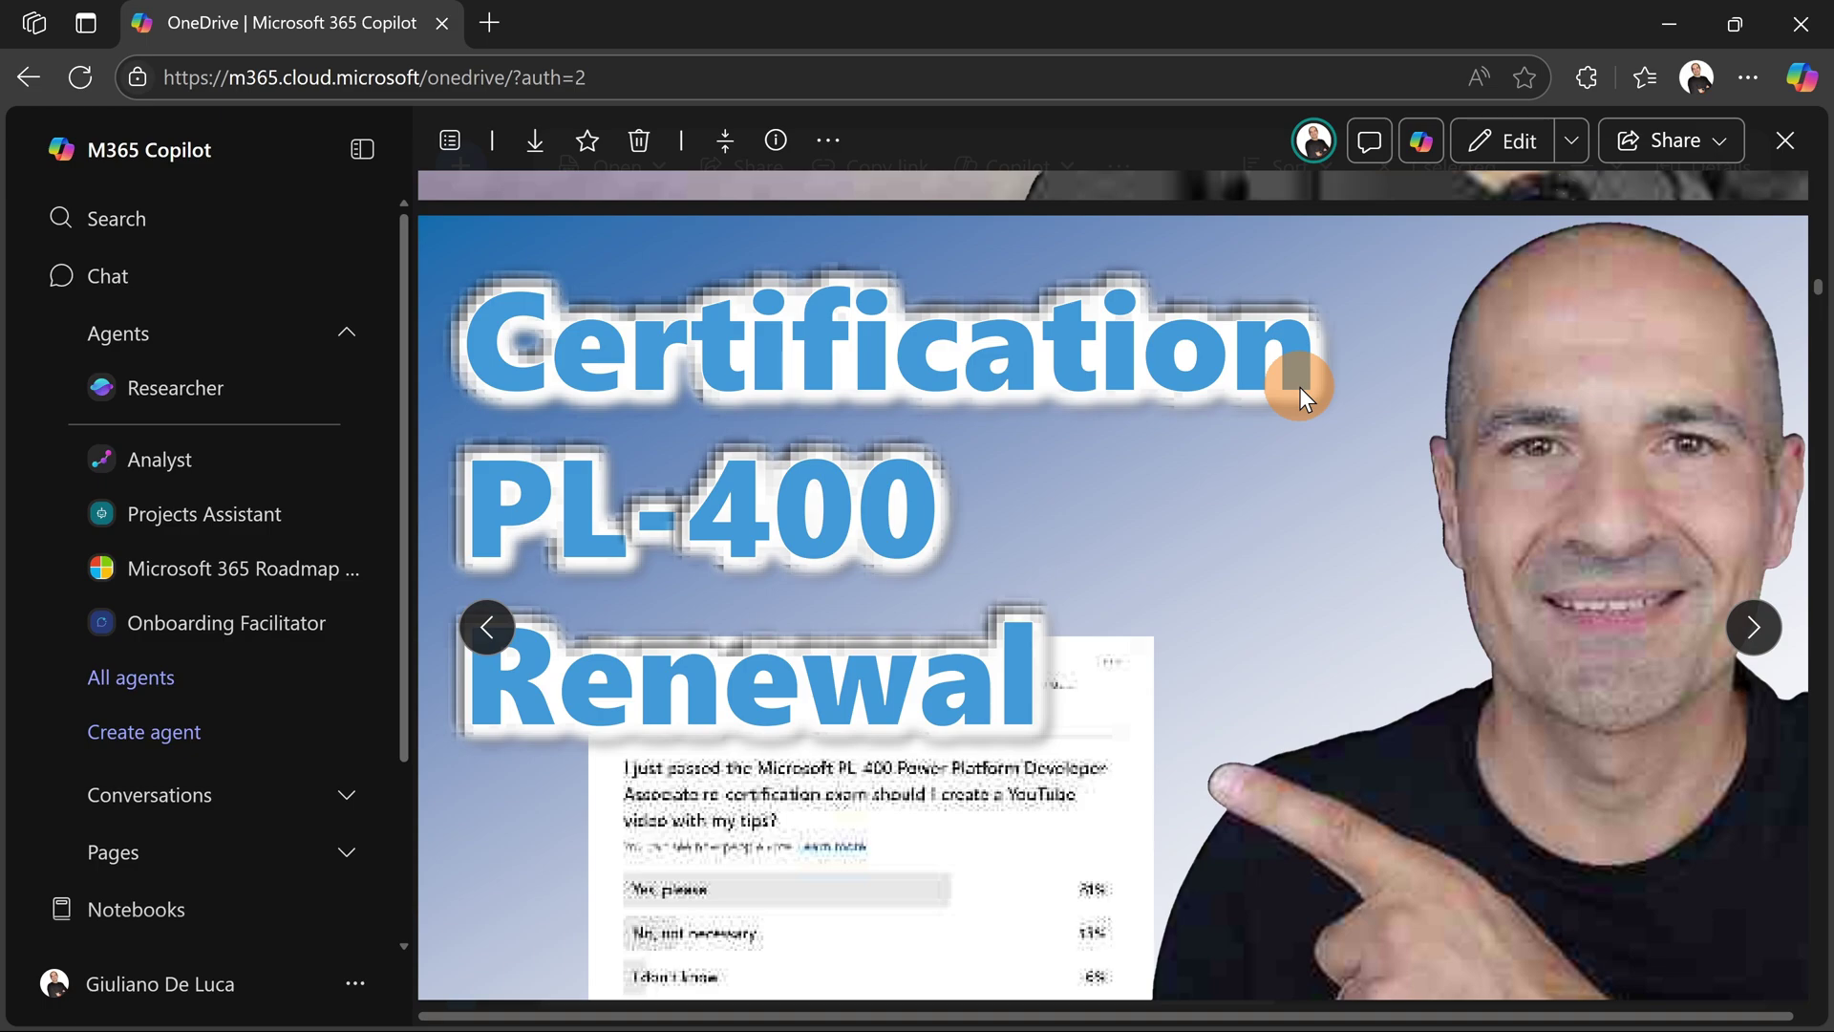
pyautogui.scroll(-5, 1299, 387)
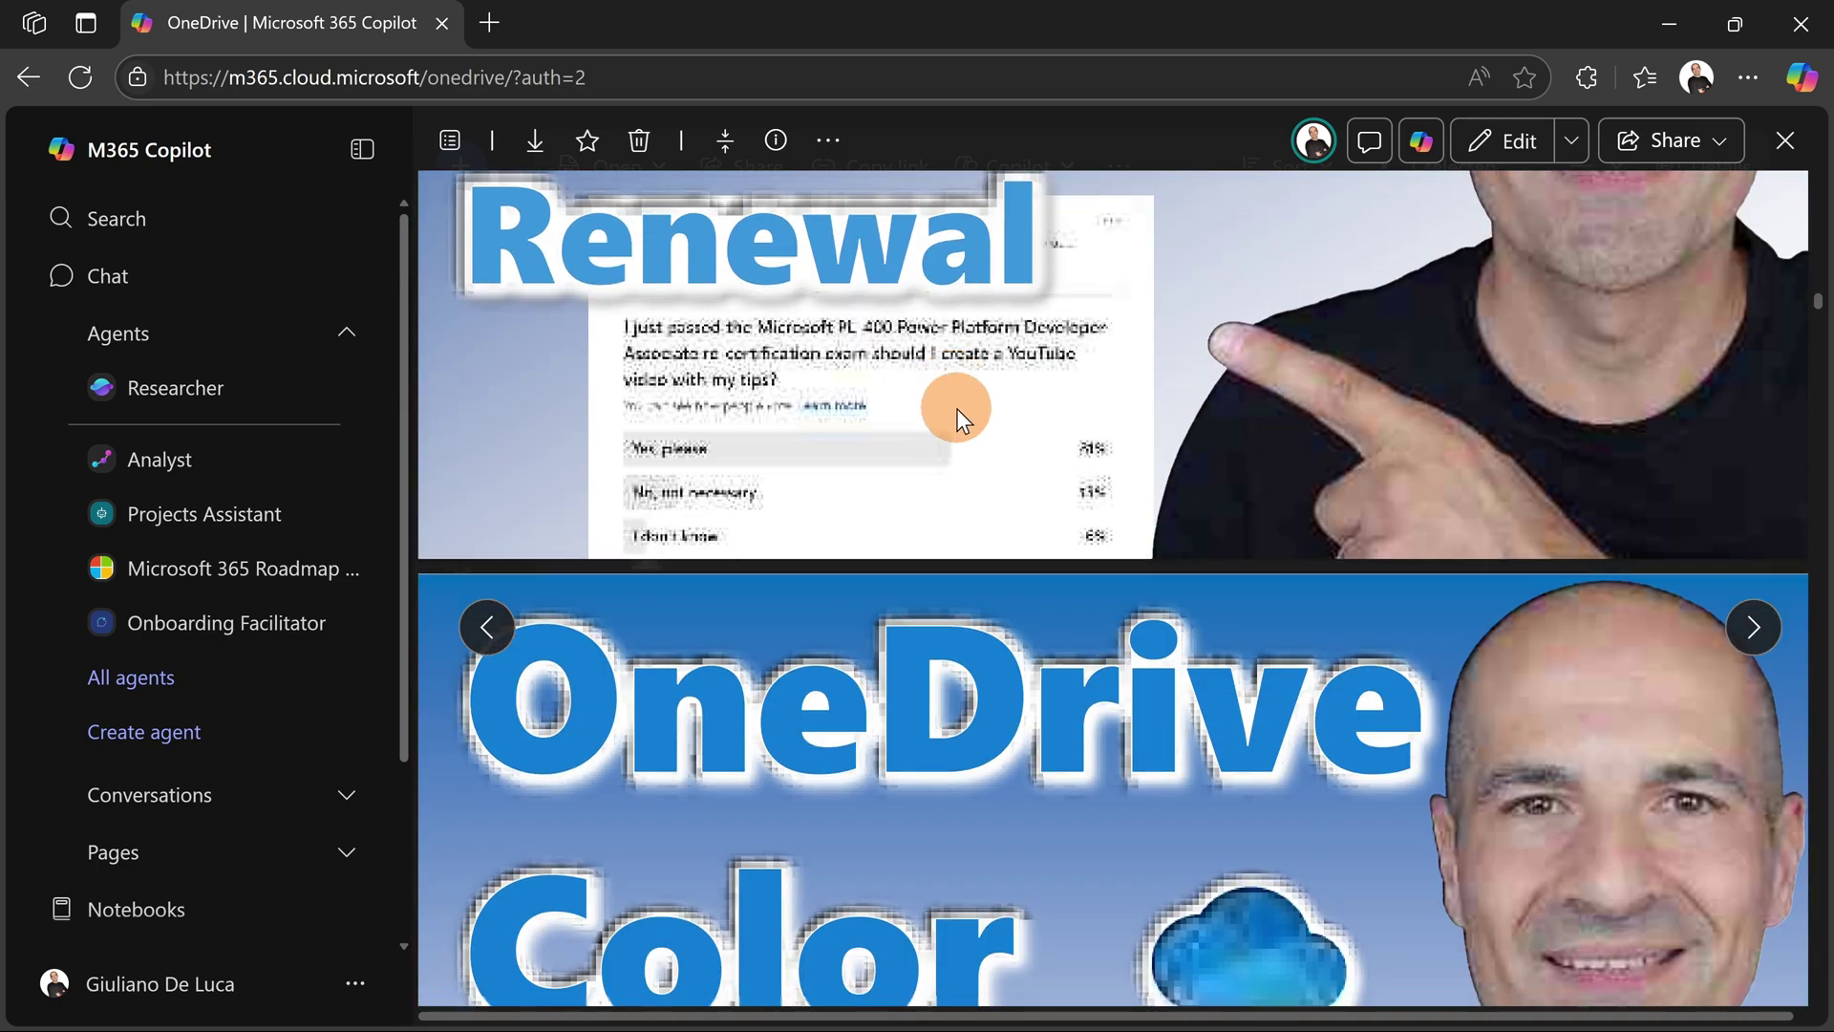
pyautogui.scroll(-10, 971, 425)
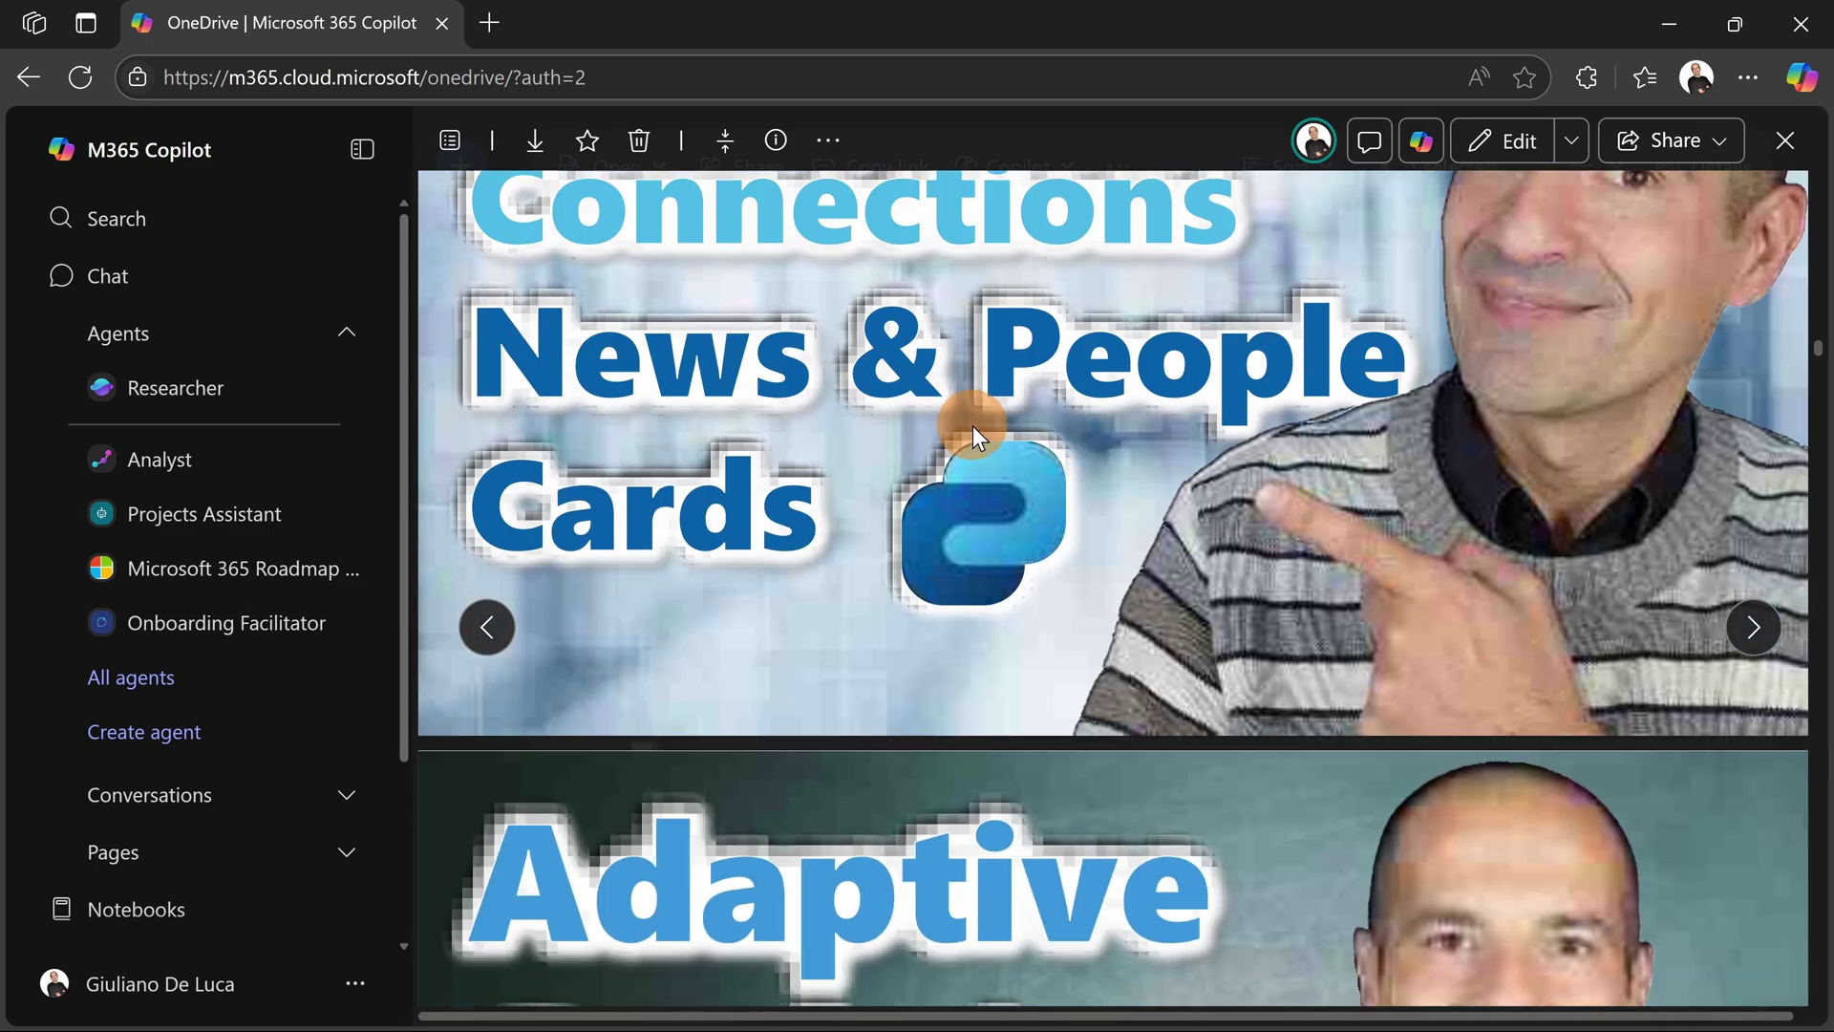
pyautogui.scroll(-8, 973, 426)
# Close the compressed PDF and go into the YouTube folder.
pyautogui.click(1786, 140)
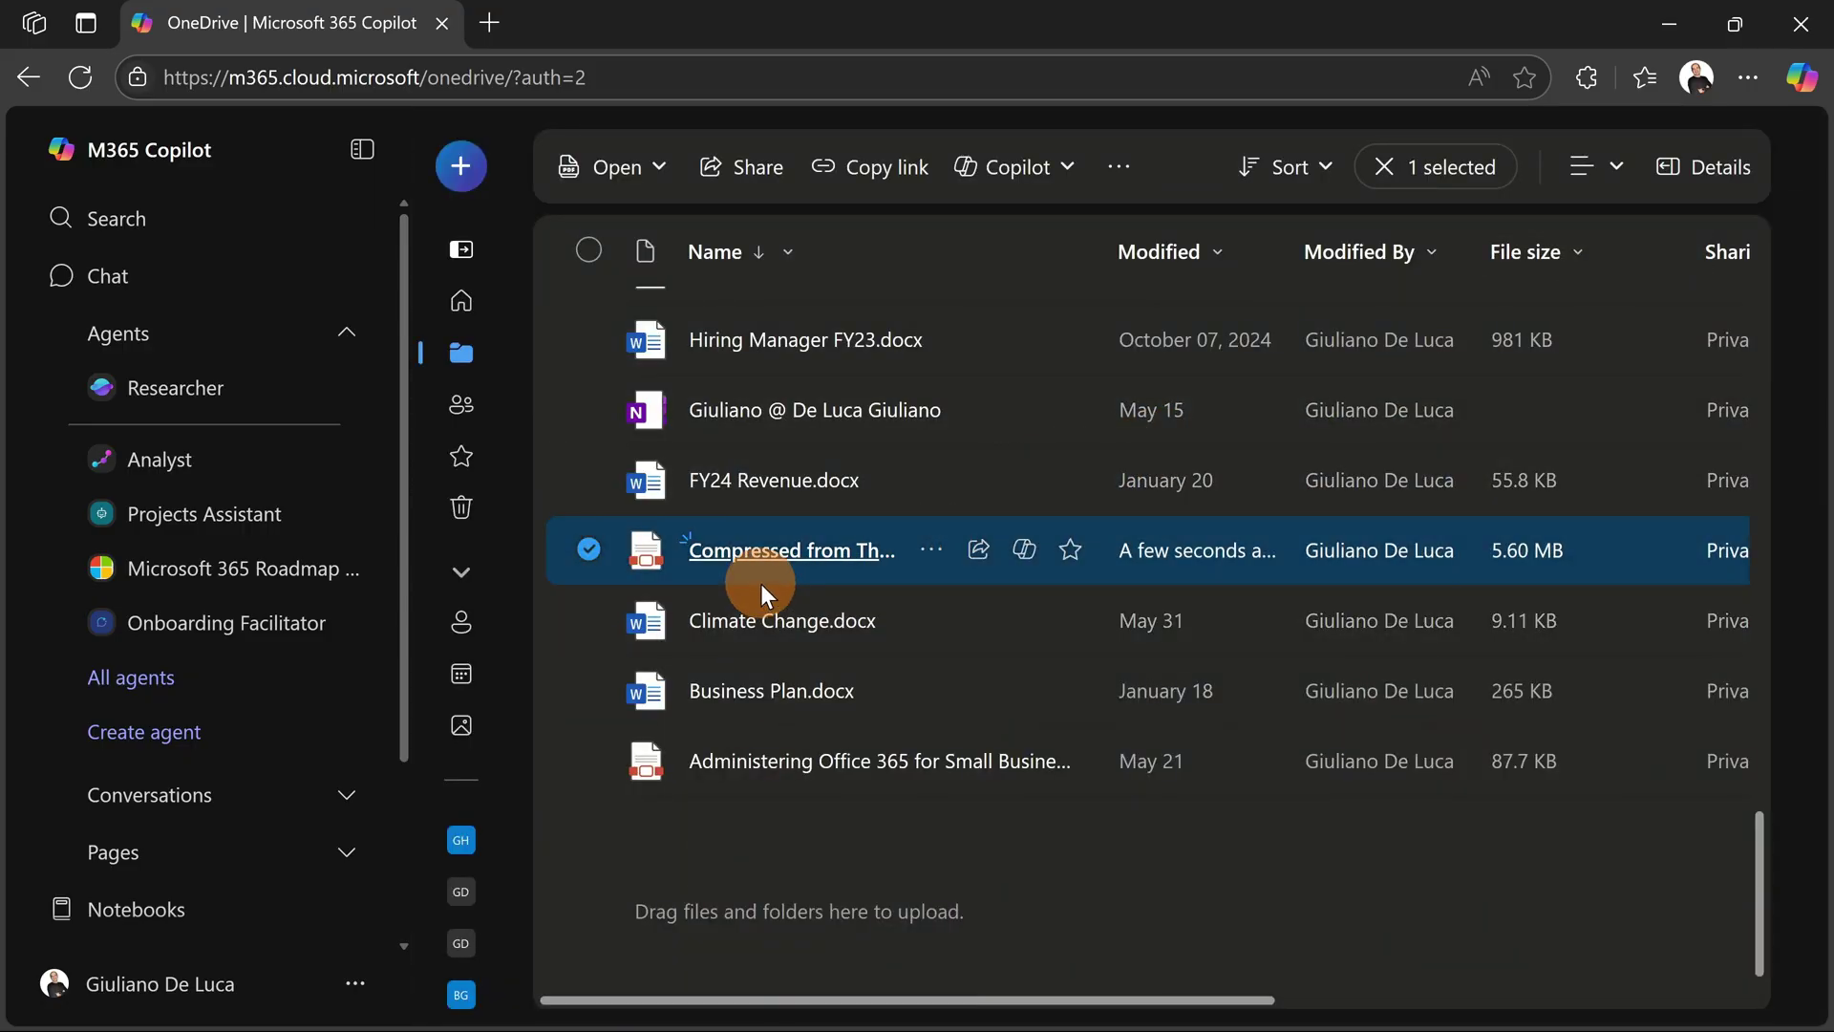
pyautogui.scroll(15, 761, 583)
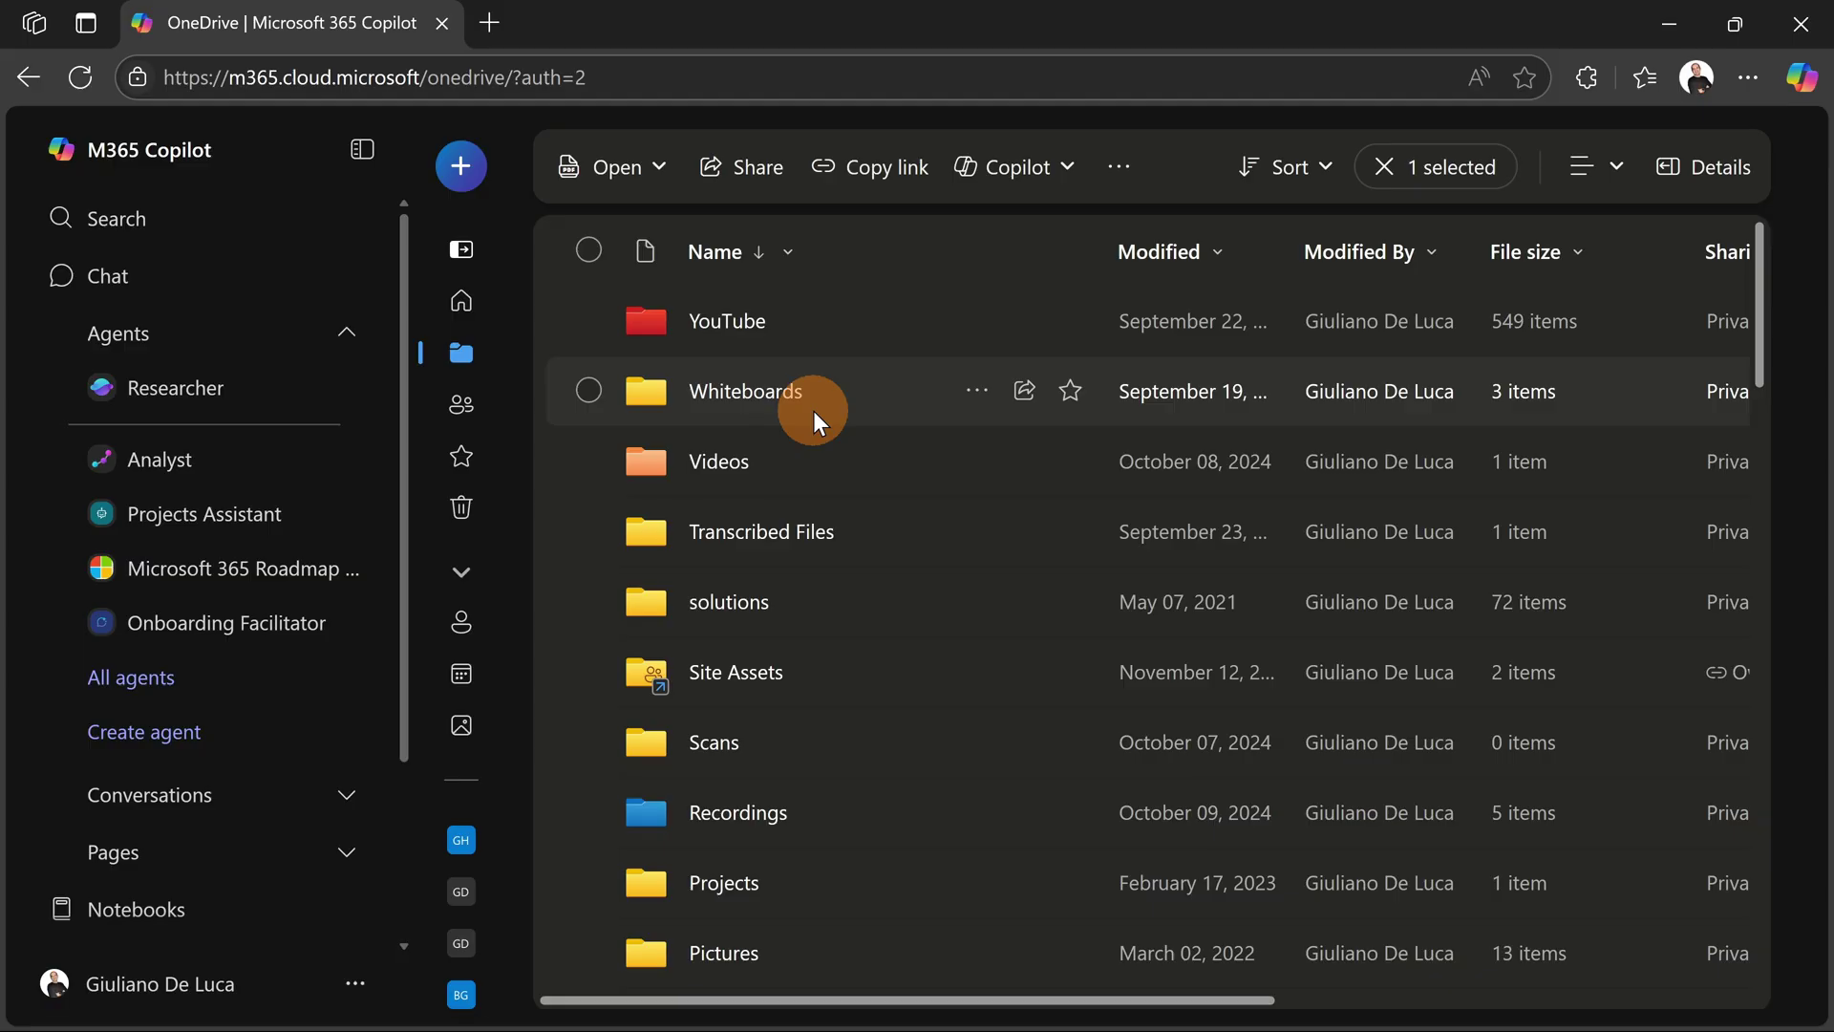
pyautogui.click(744, 336)
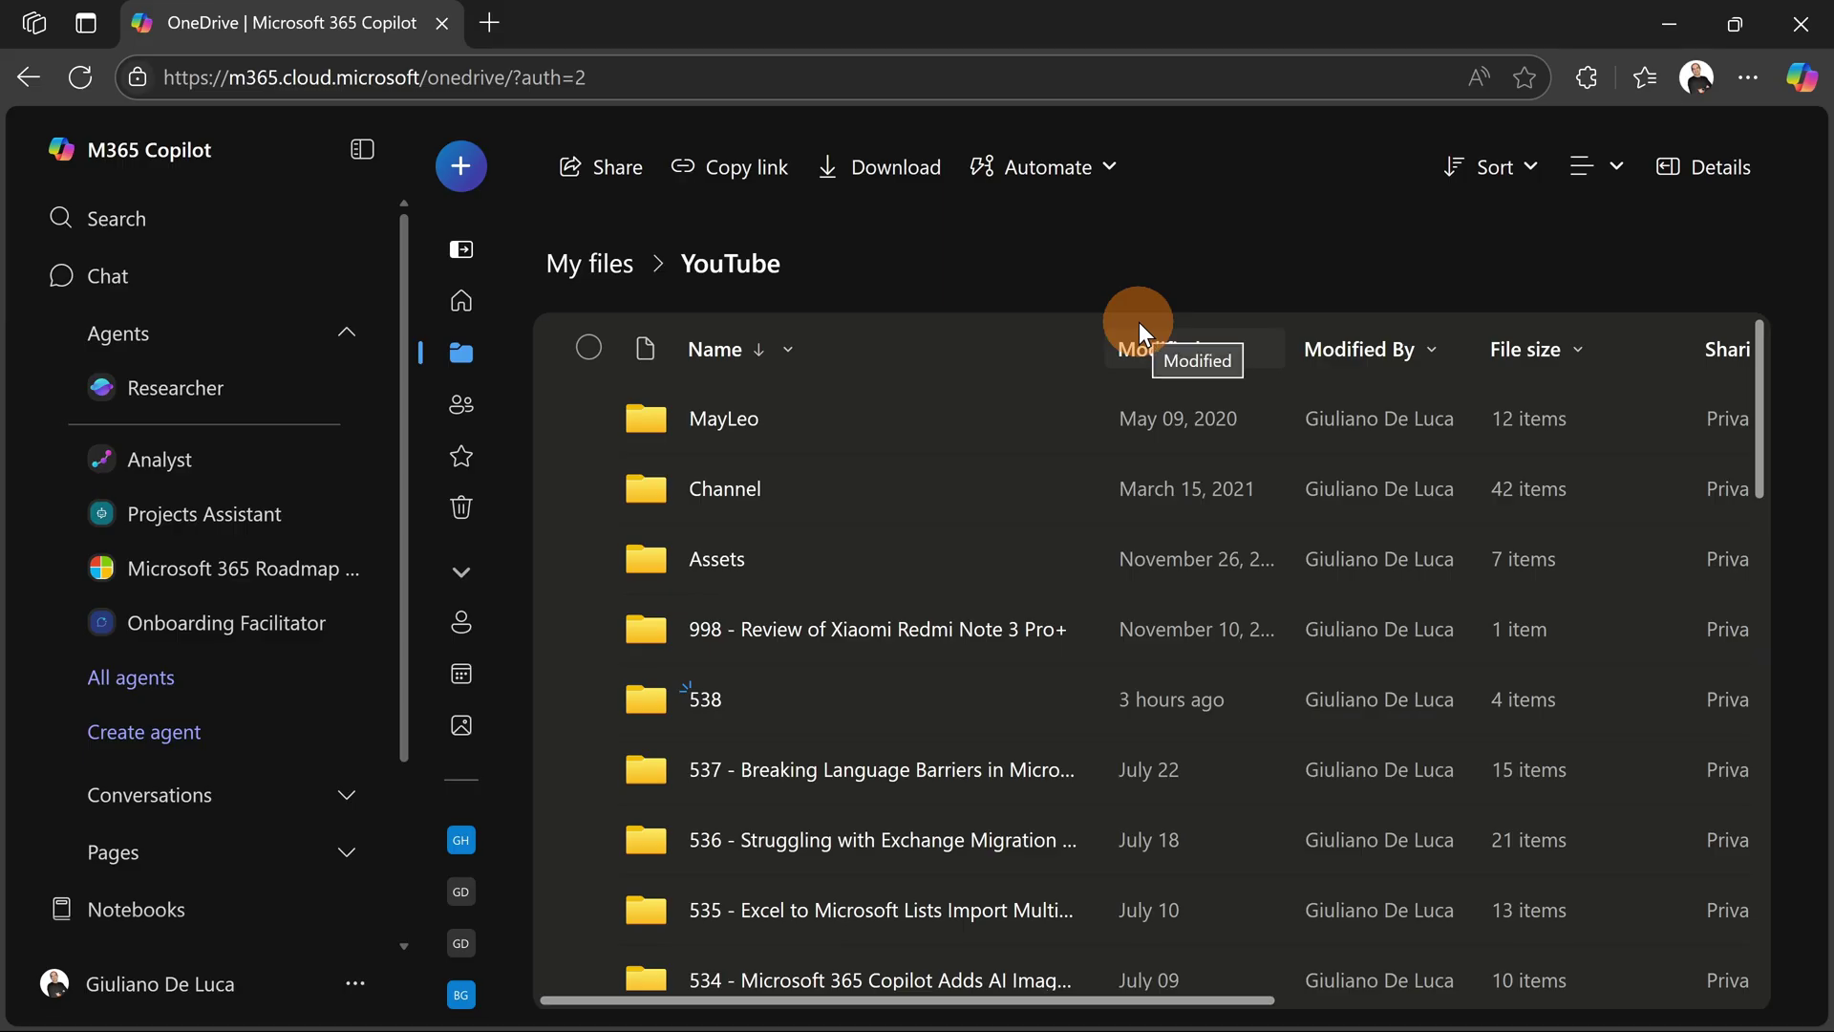
# Filter the file-type column to pdf, leaving only Thumbnail.pdf (16.2 MB).
pyautogui.click(642, 351)
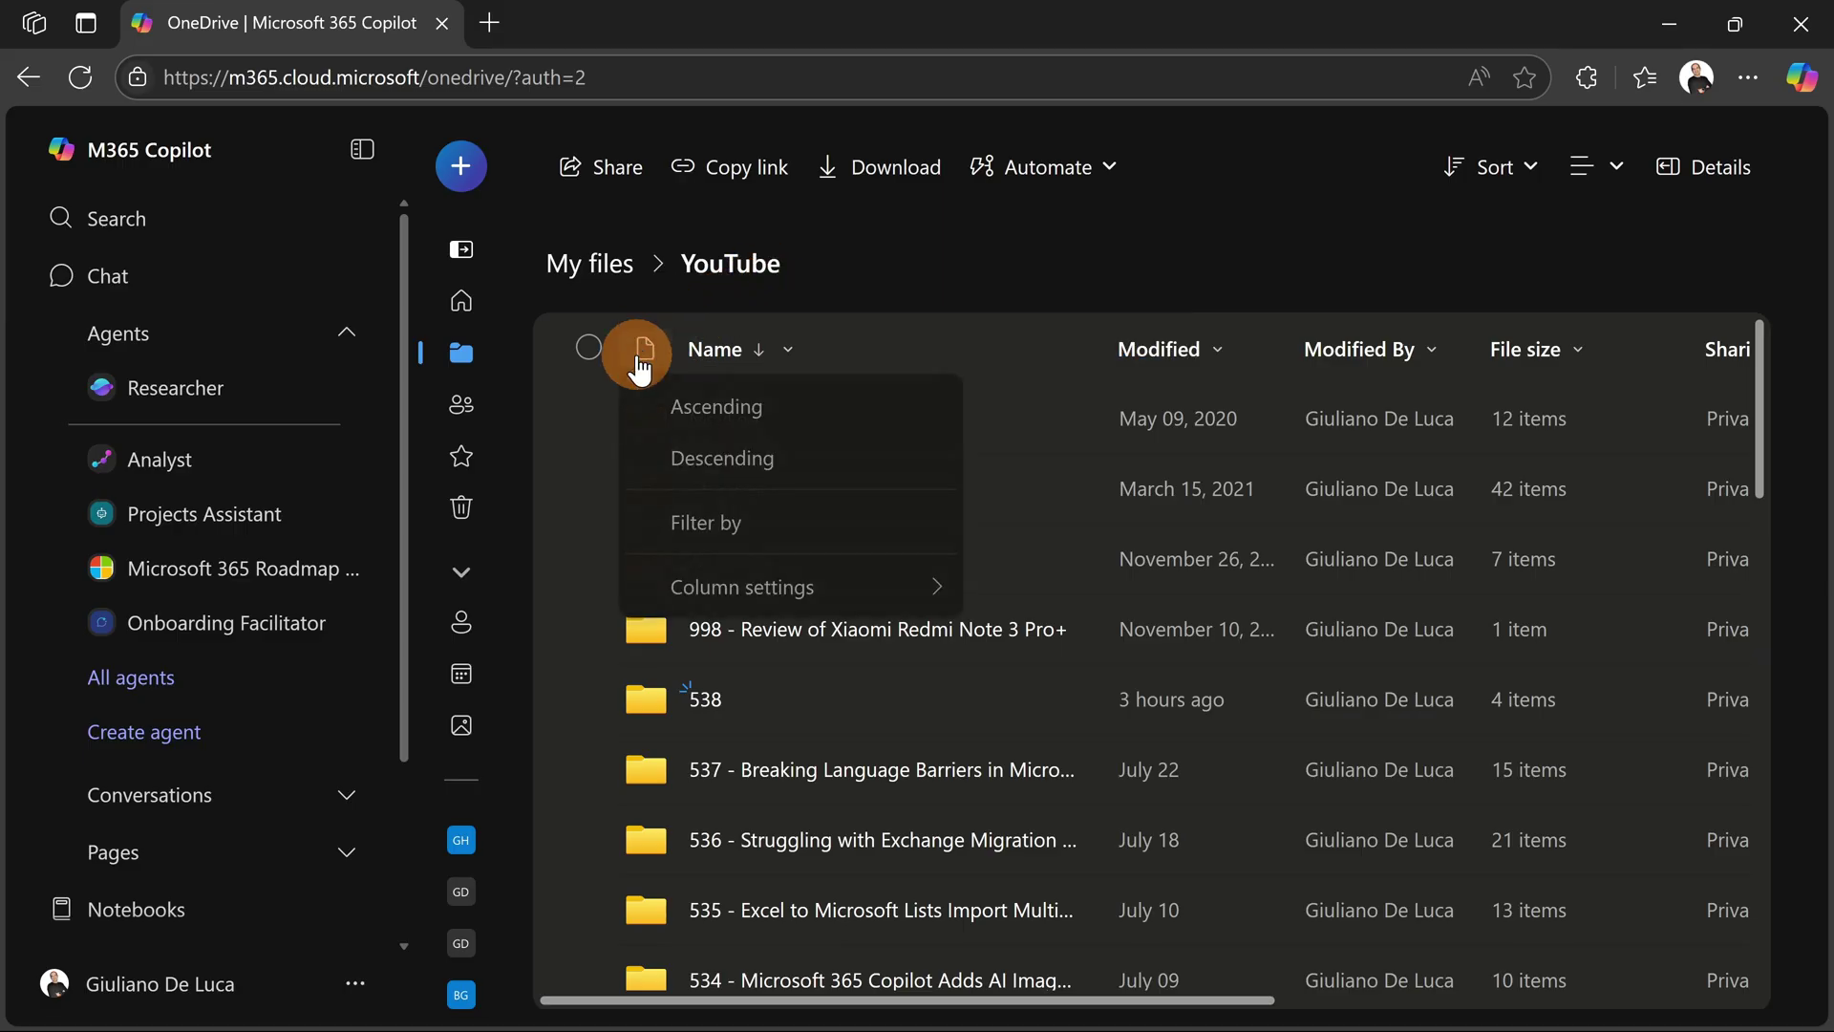
pyautogui.click(753, 531)
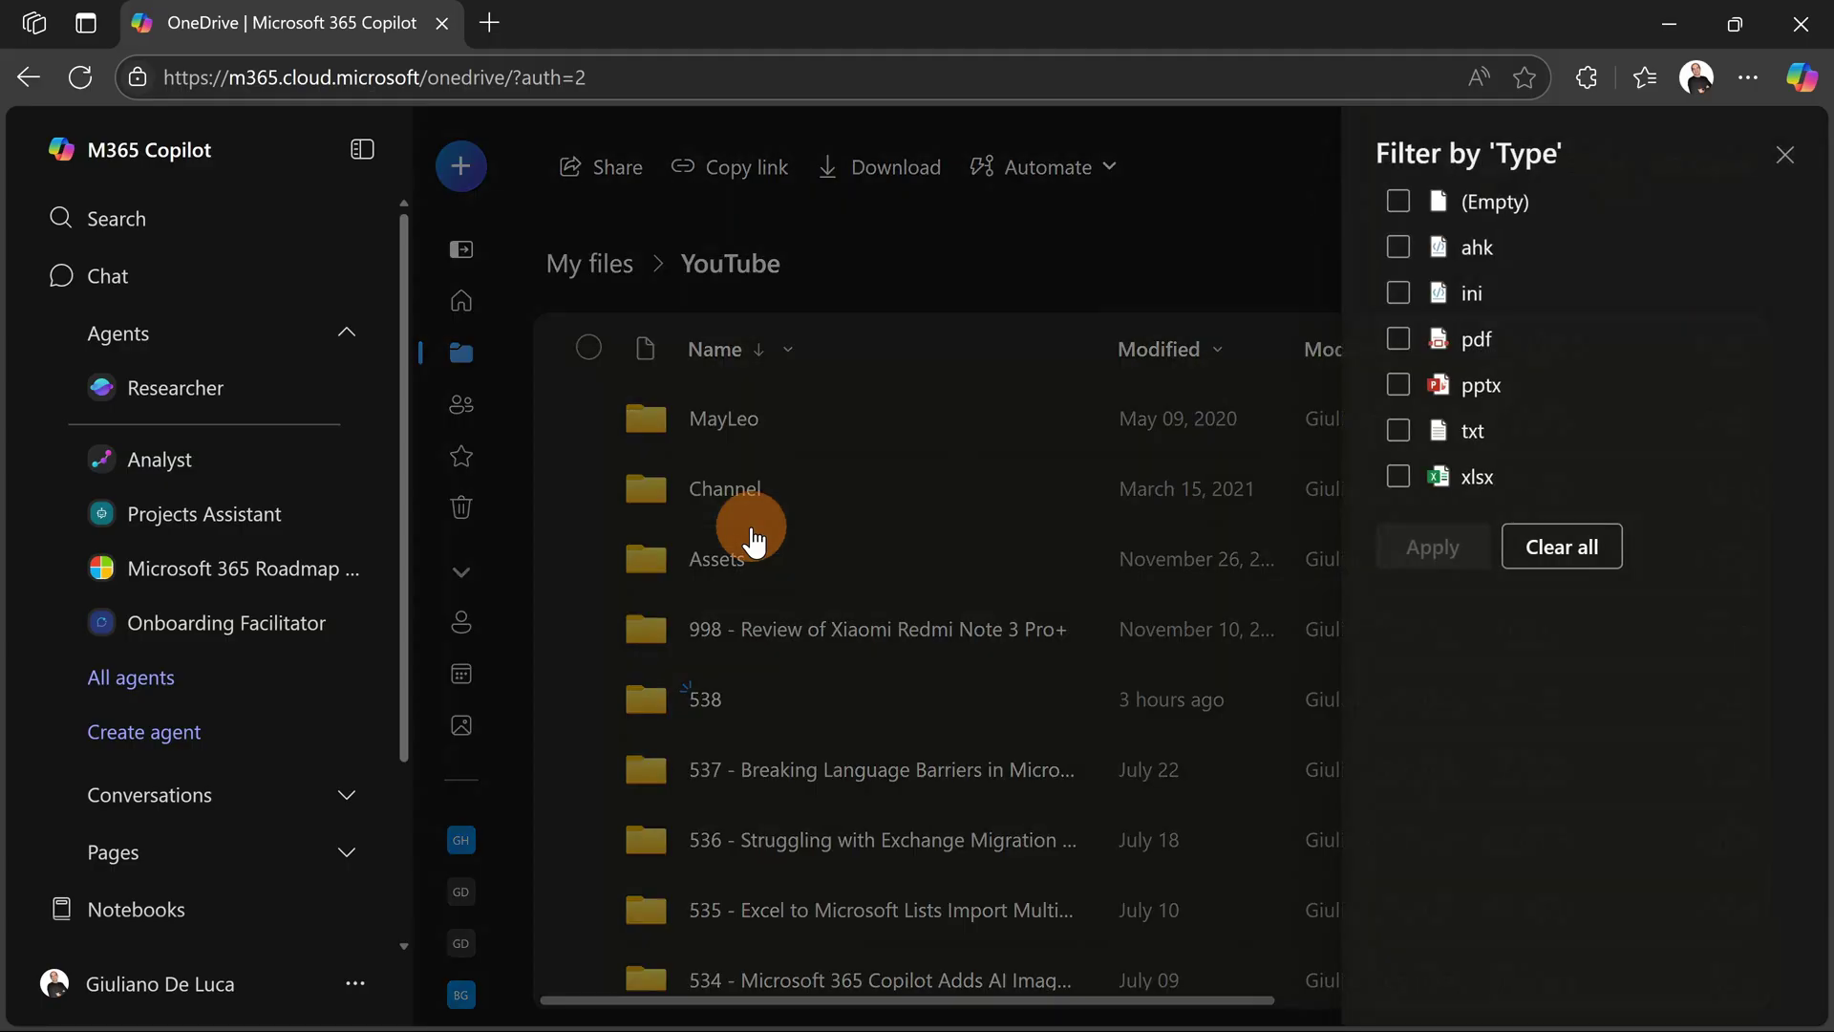
pyautogui.click(1417, 352)
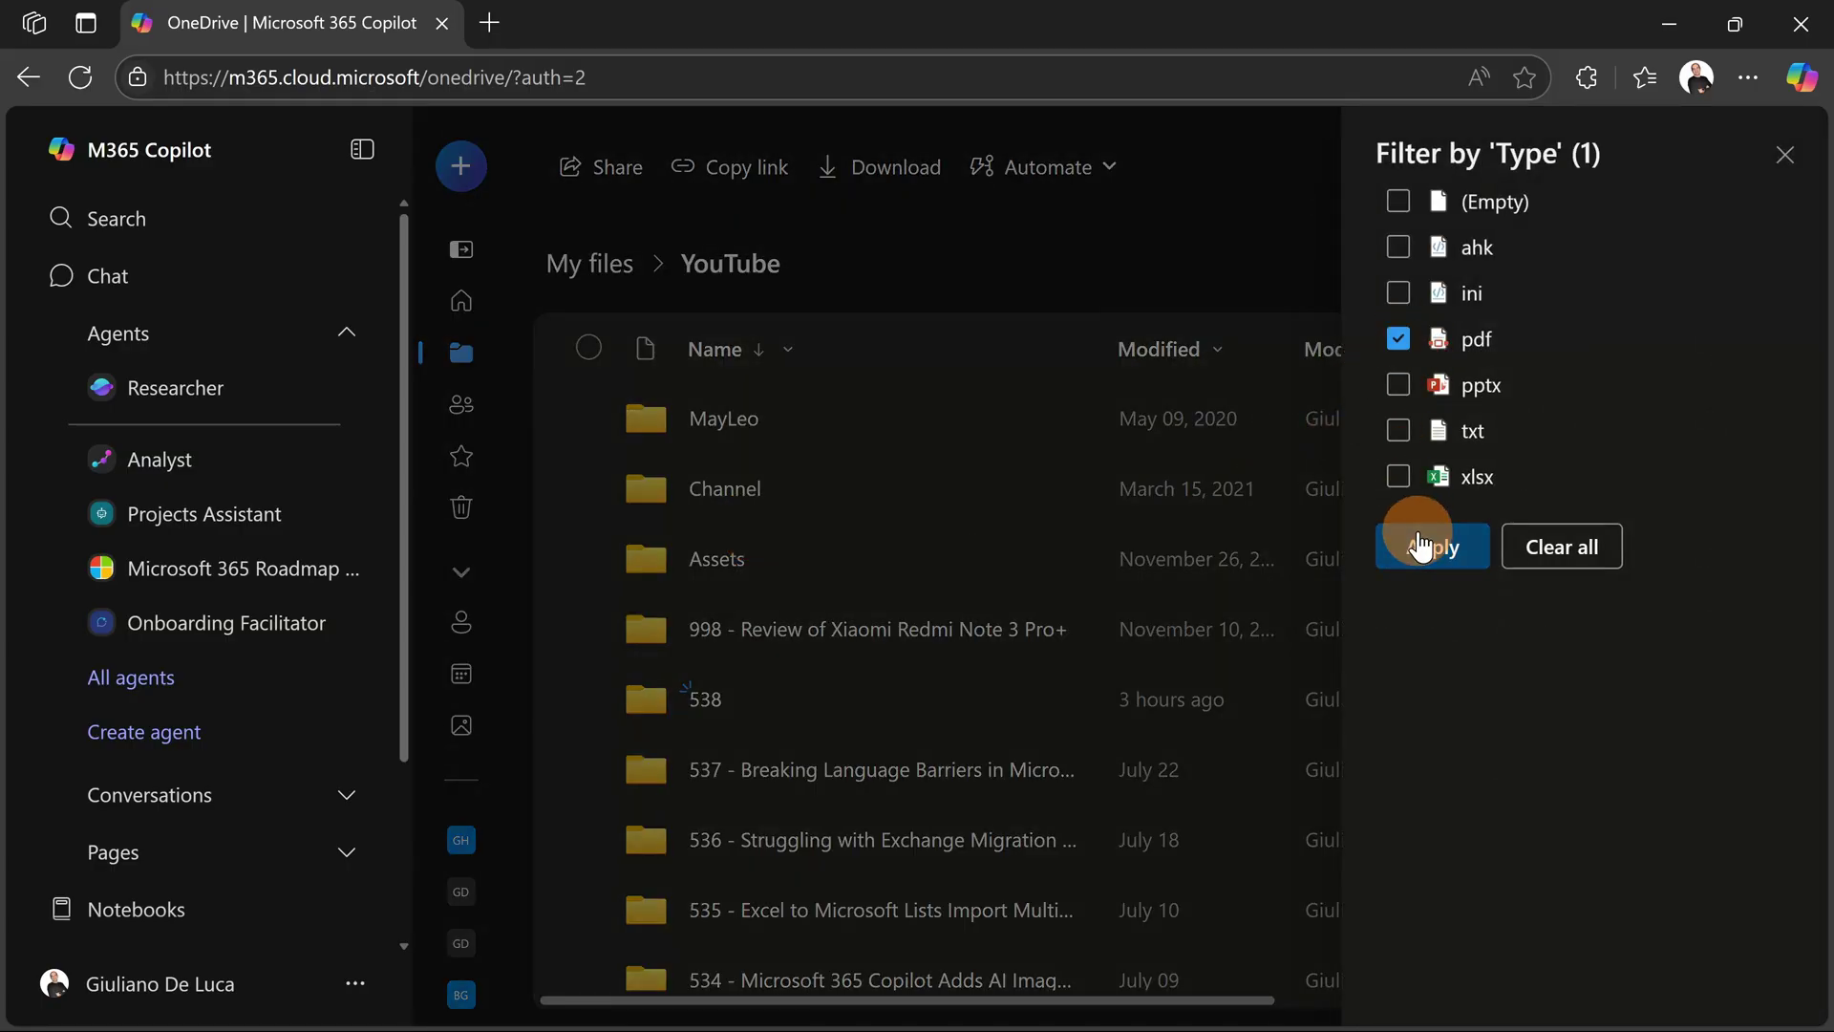
pyautogui.click(1431, 545)
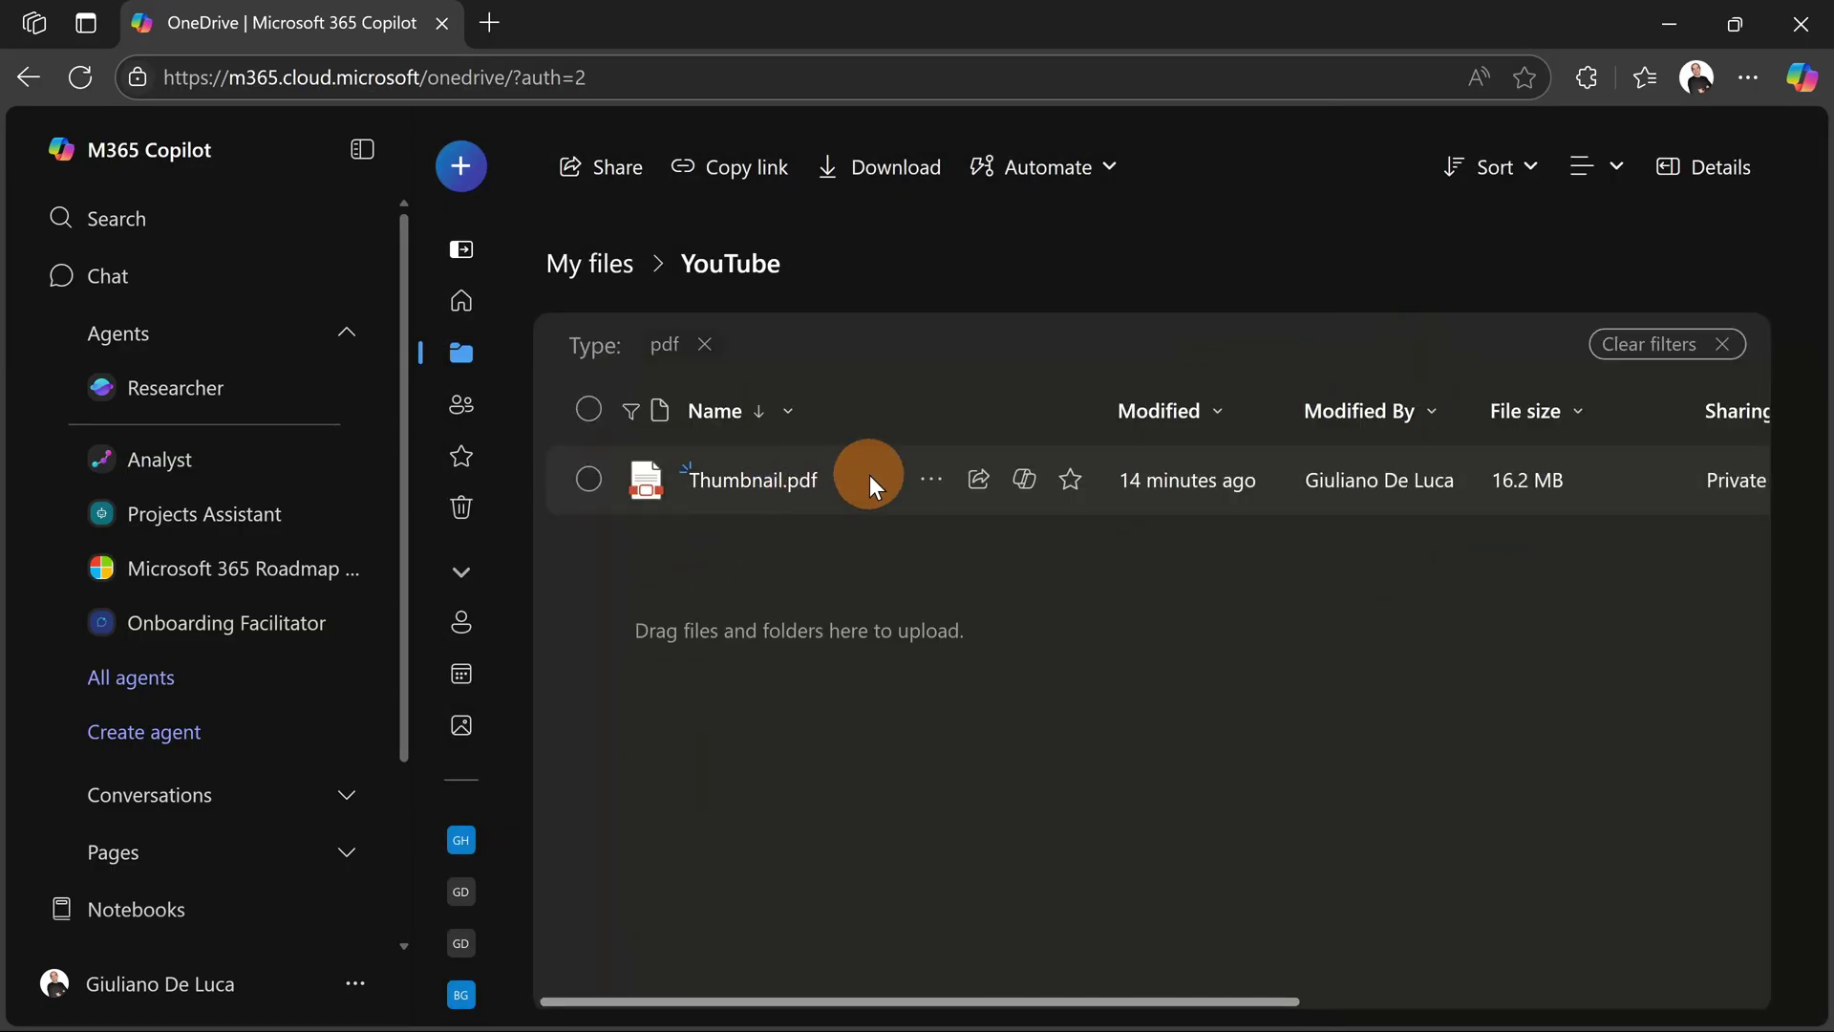
# Open Thumbnail.pdf and save a copy with Light compression.
pyautogui.click(791, 478)
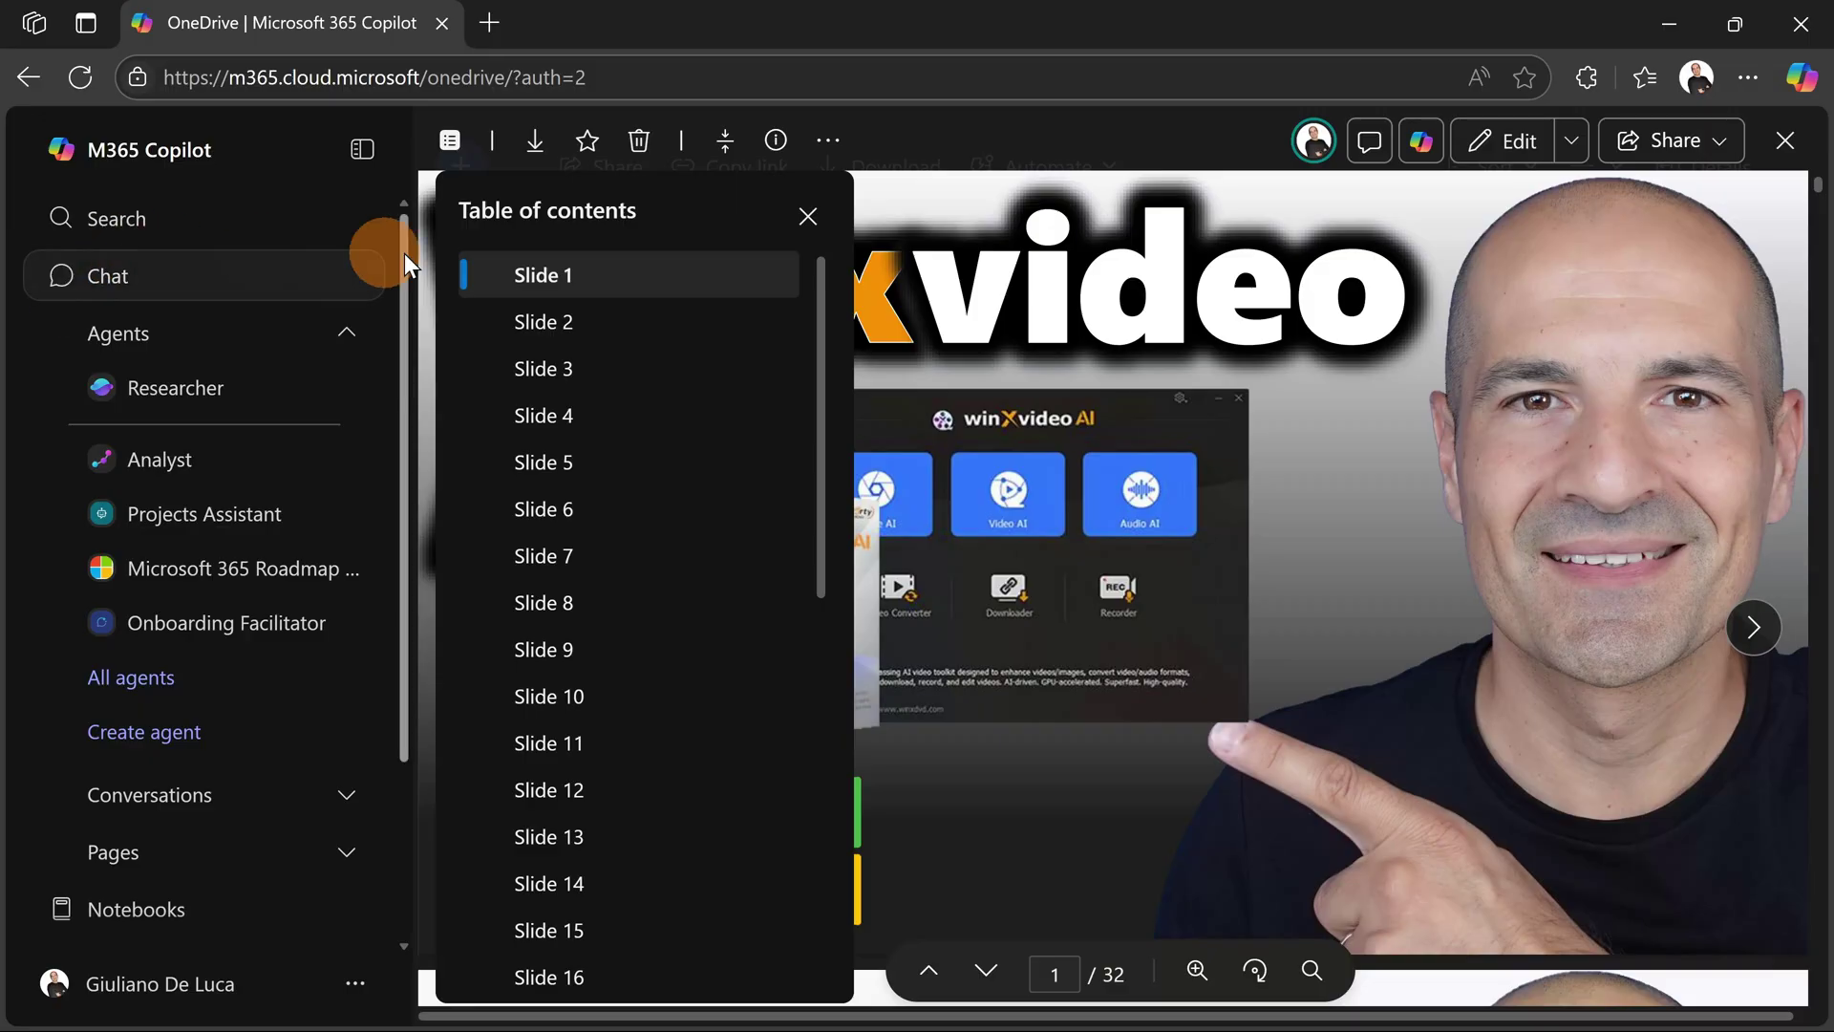
pyautogui.click(732, 147)
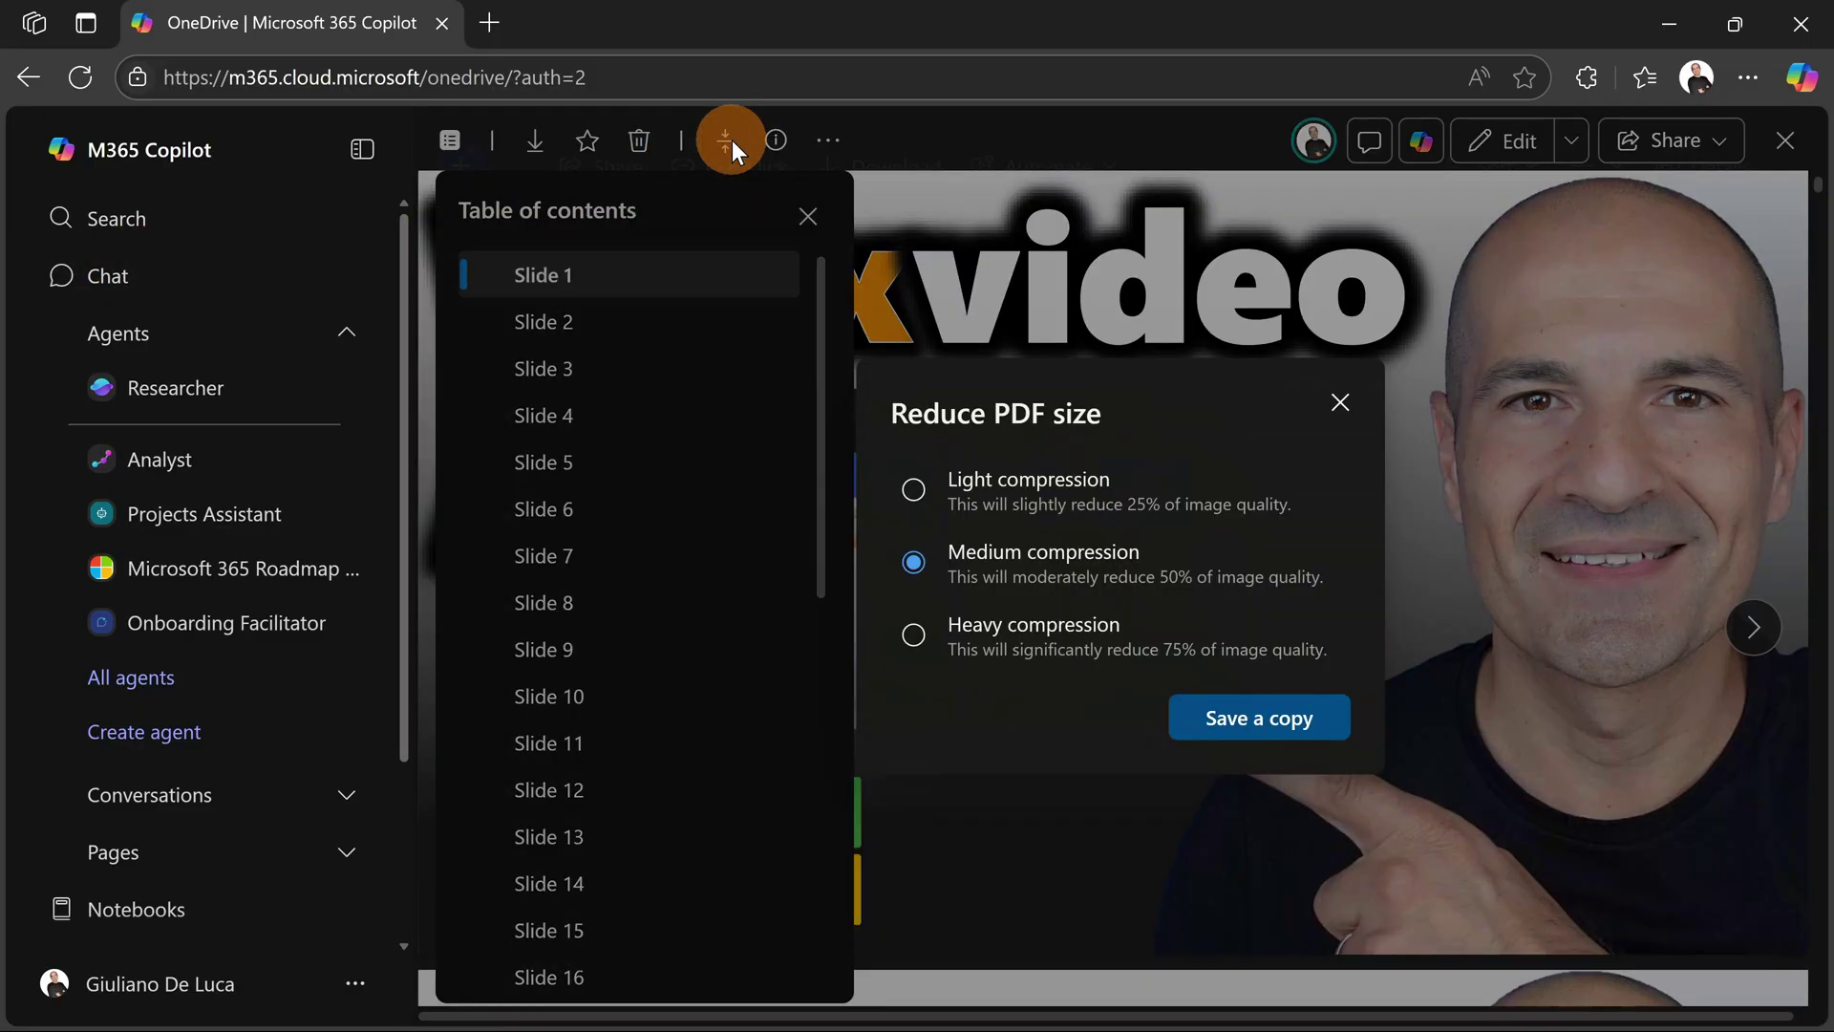
pyautogui.click(1048, 506)
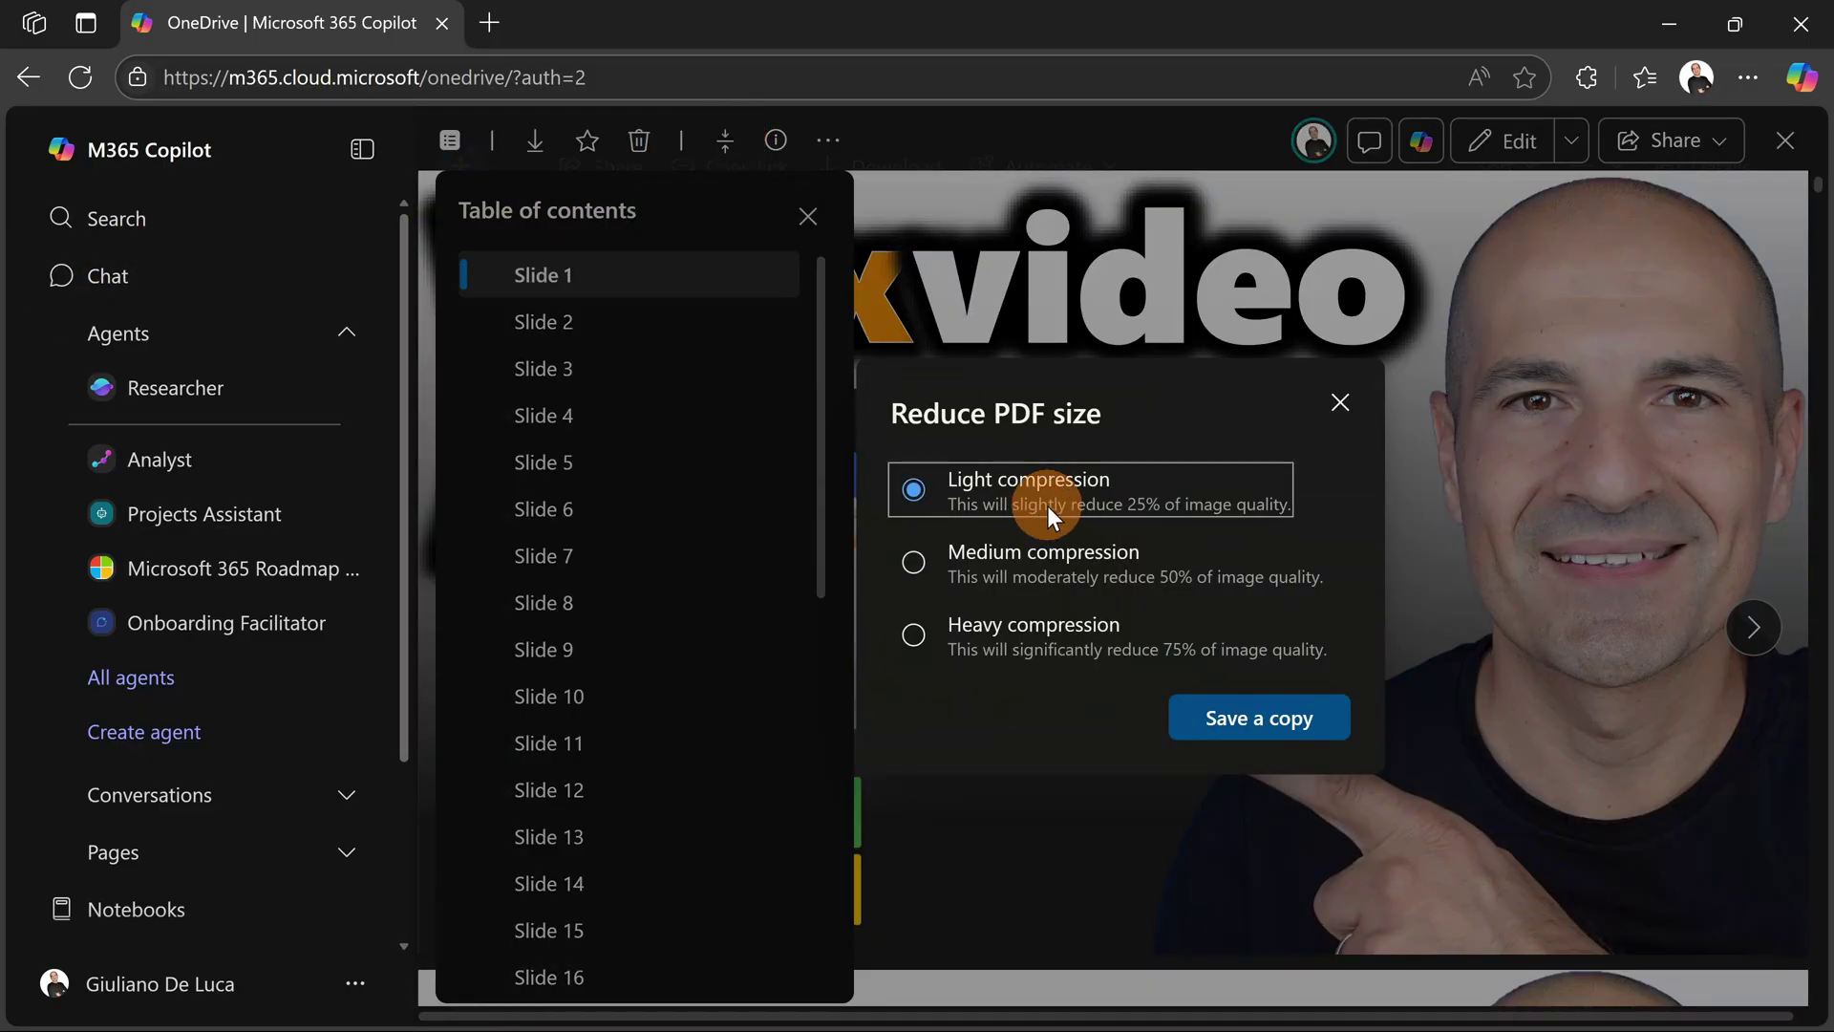
pyautogui.click(1260, 723)
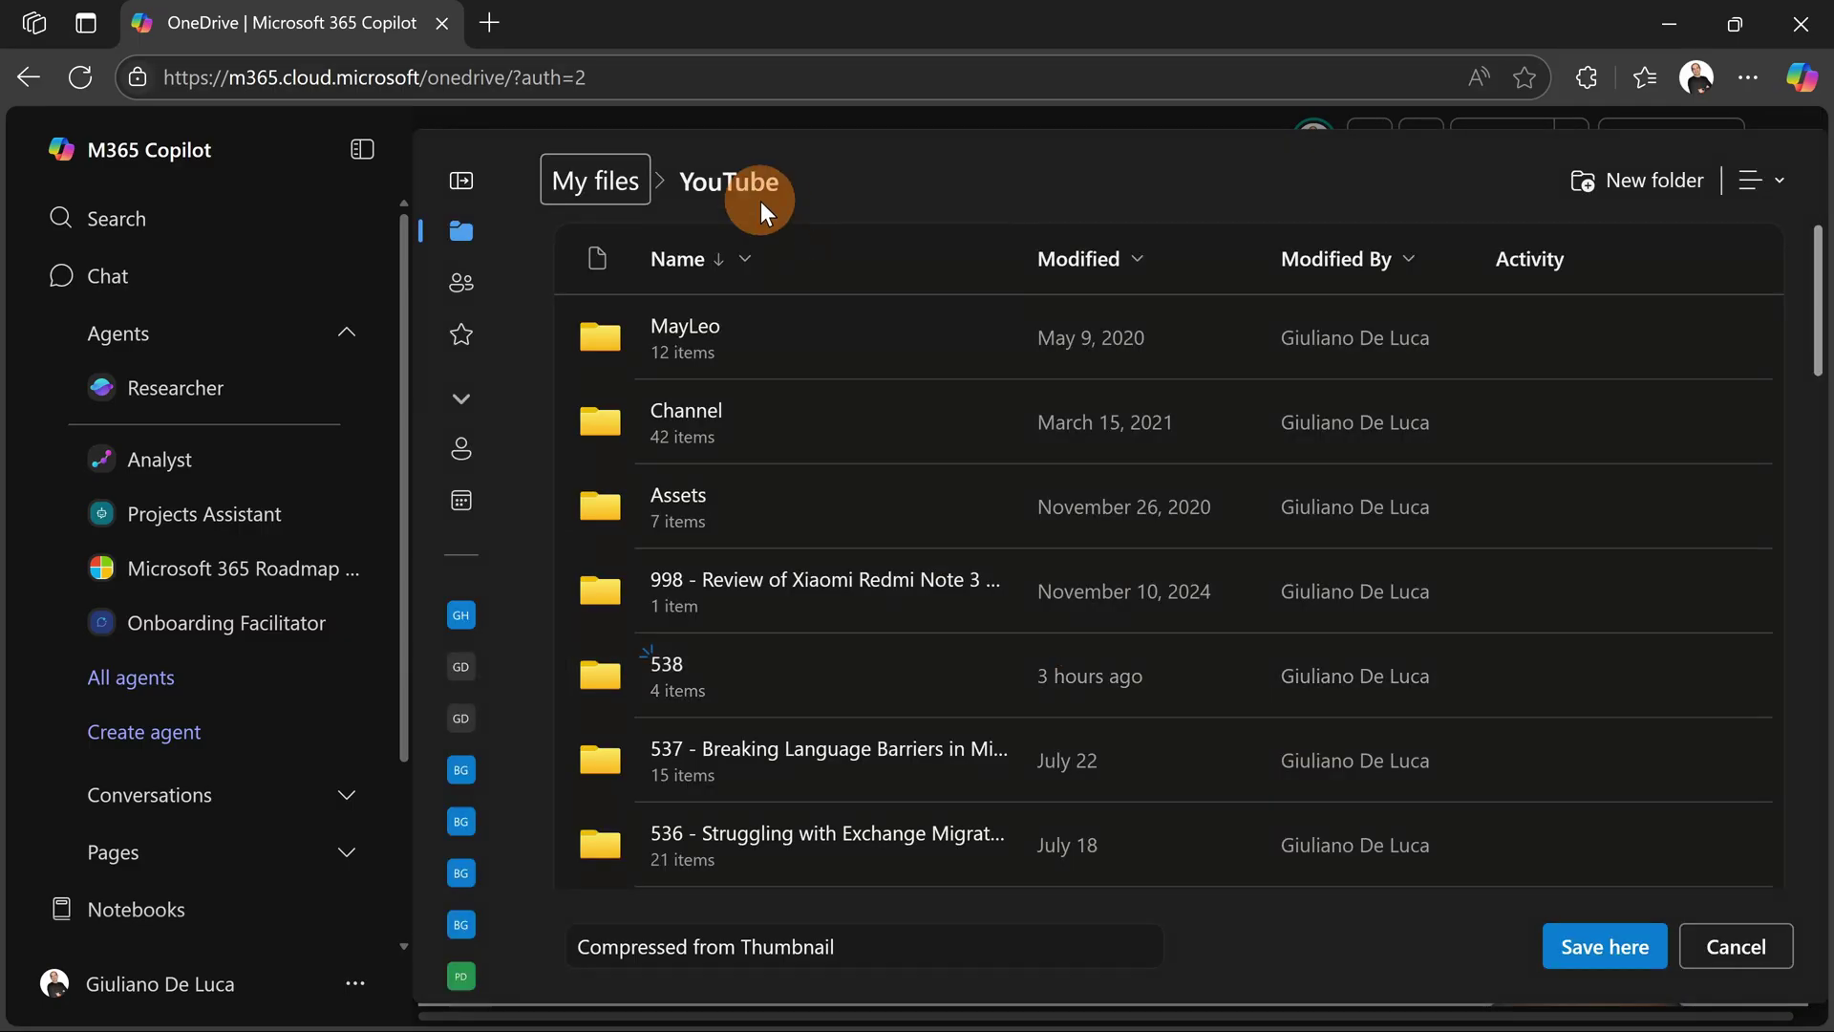
# Save the copy to My files as 'Compressed from Thumbnail light' and close the viewer.
pyautogui.click(621, 190)
pyautogui.click(932, 956)
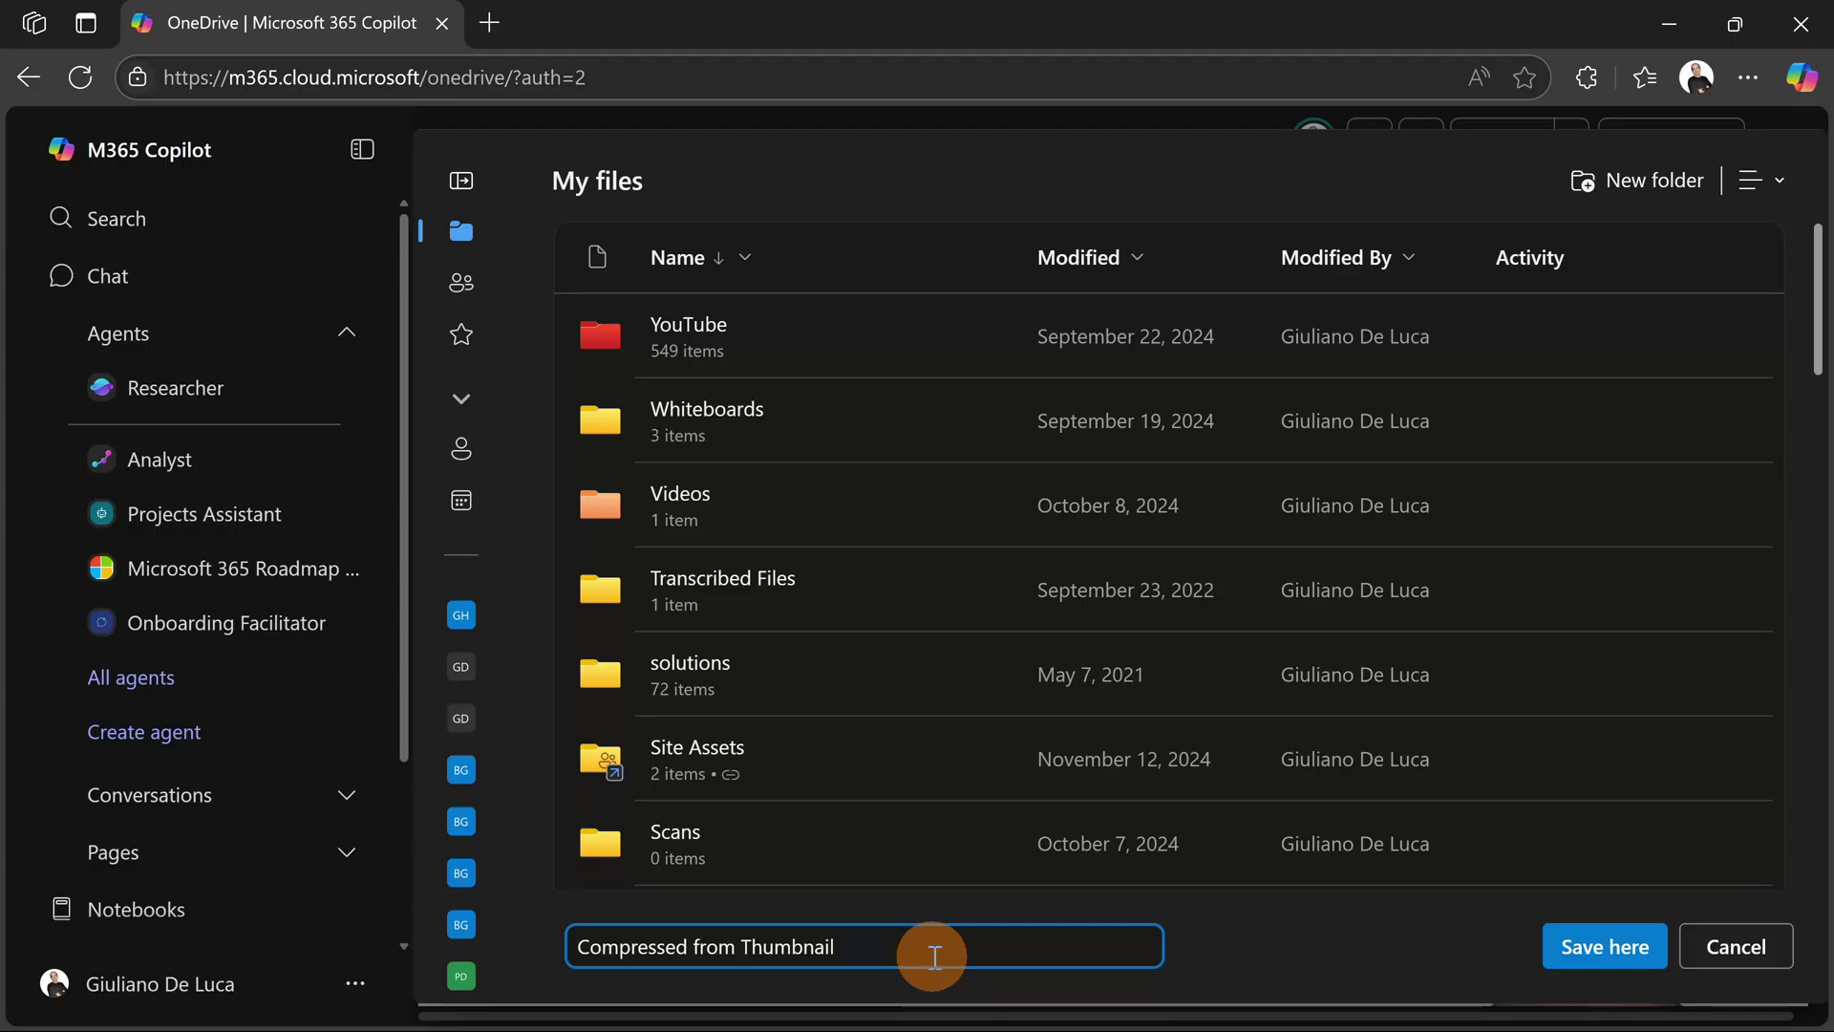
pyautogui.write('light')
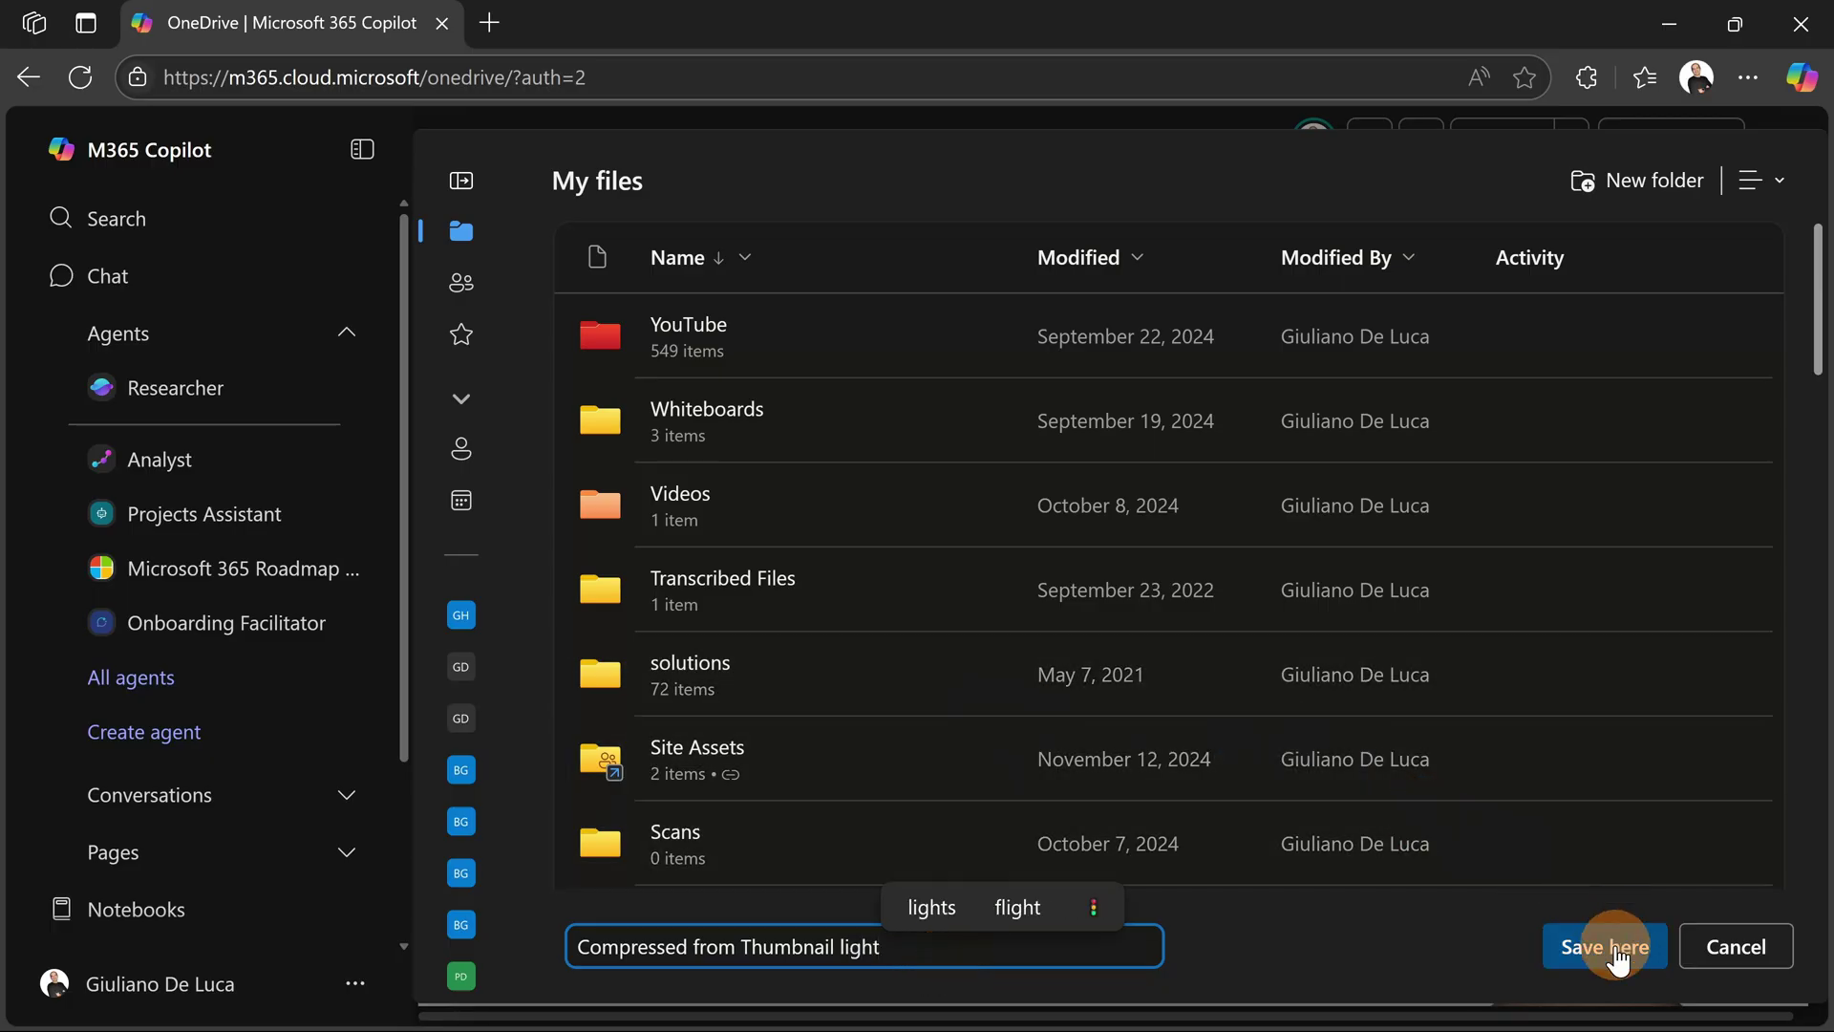
pyautogui.click(1606, 946)
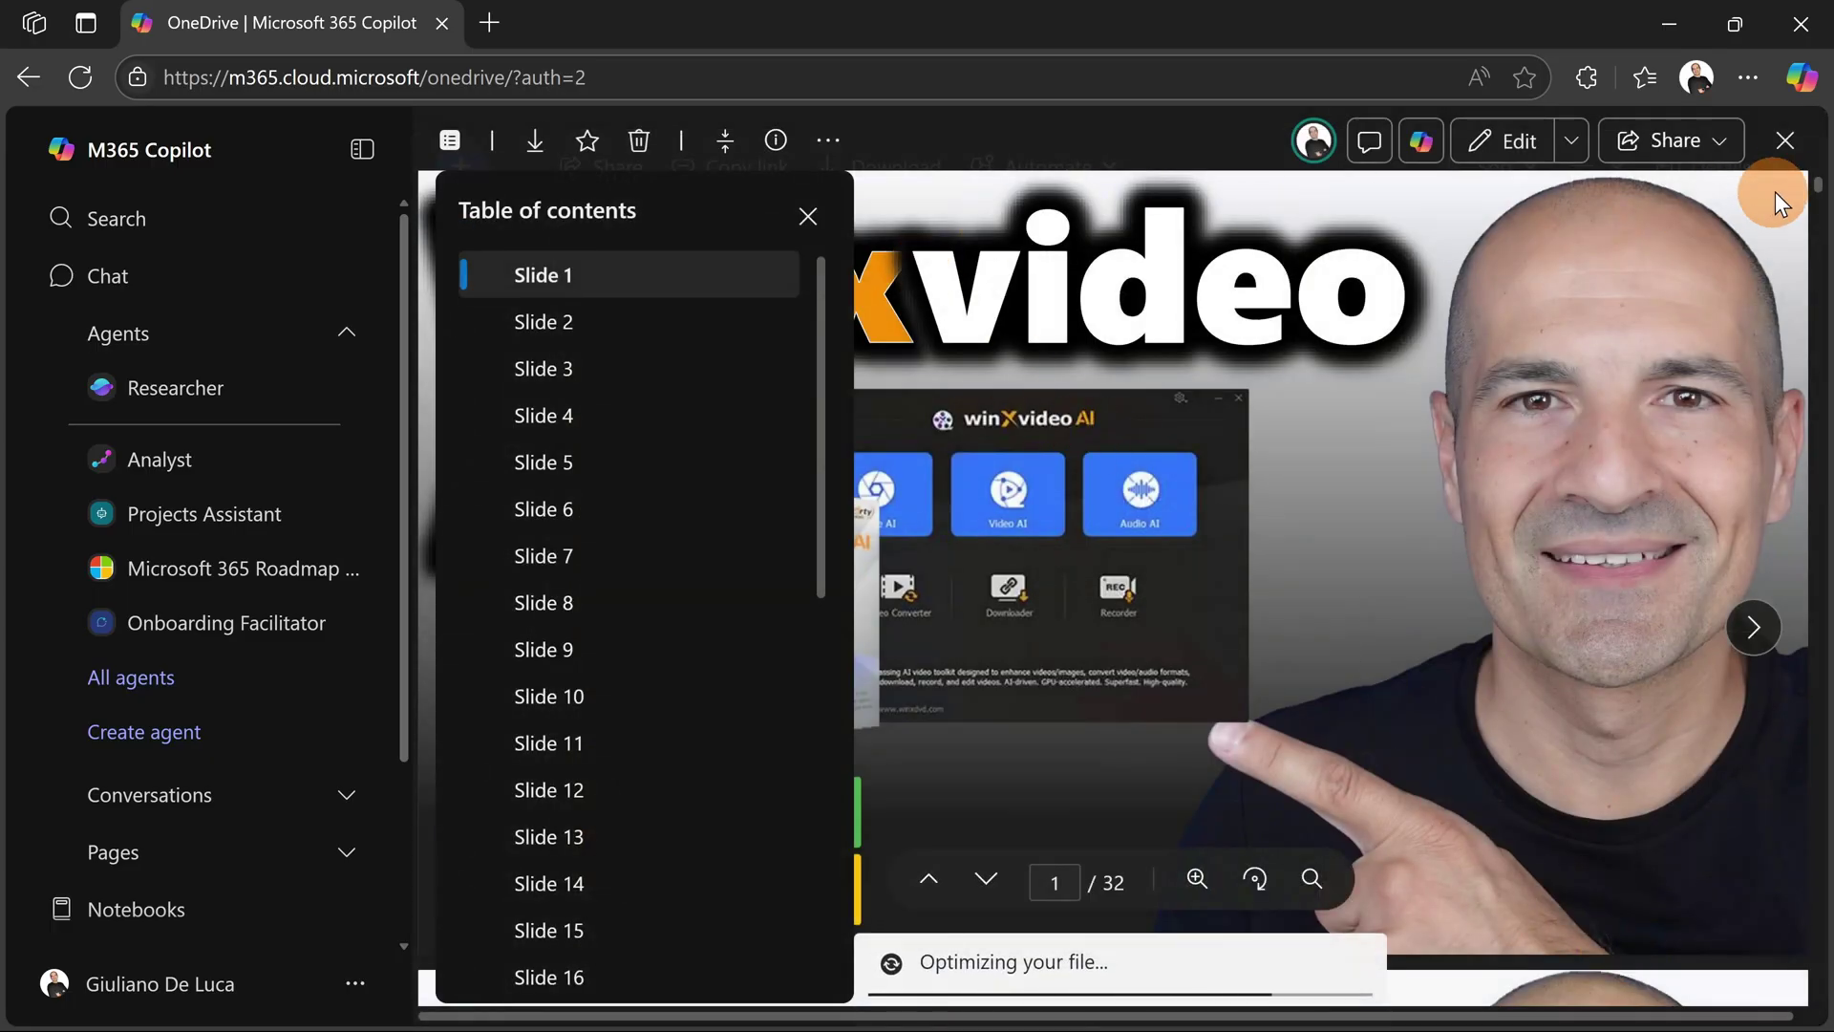
pyautogui.click(1783, 141)
# Find 'Compressed from Thumbnail light' (10.9 MB) in My files and open it.
pyautogui.click(590, 268)
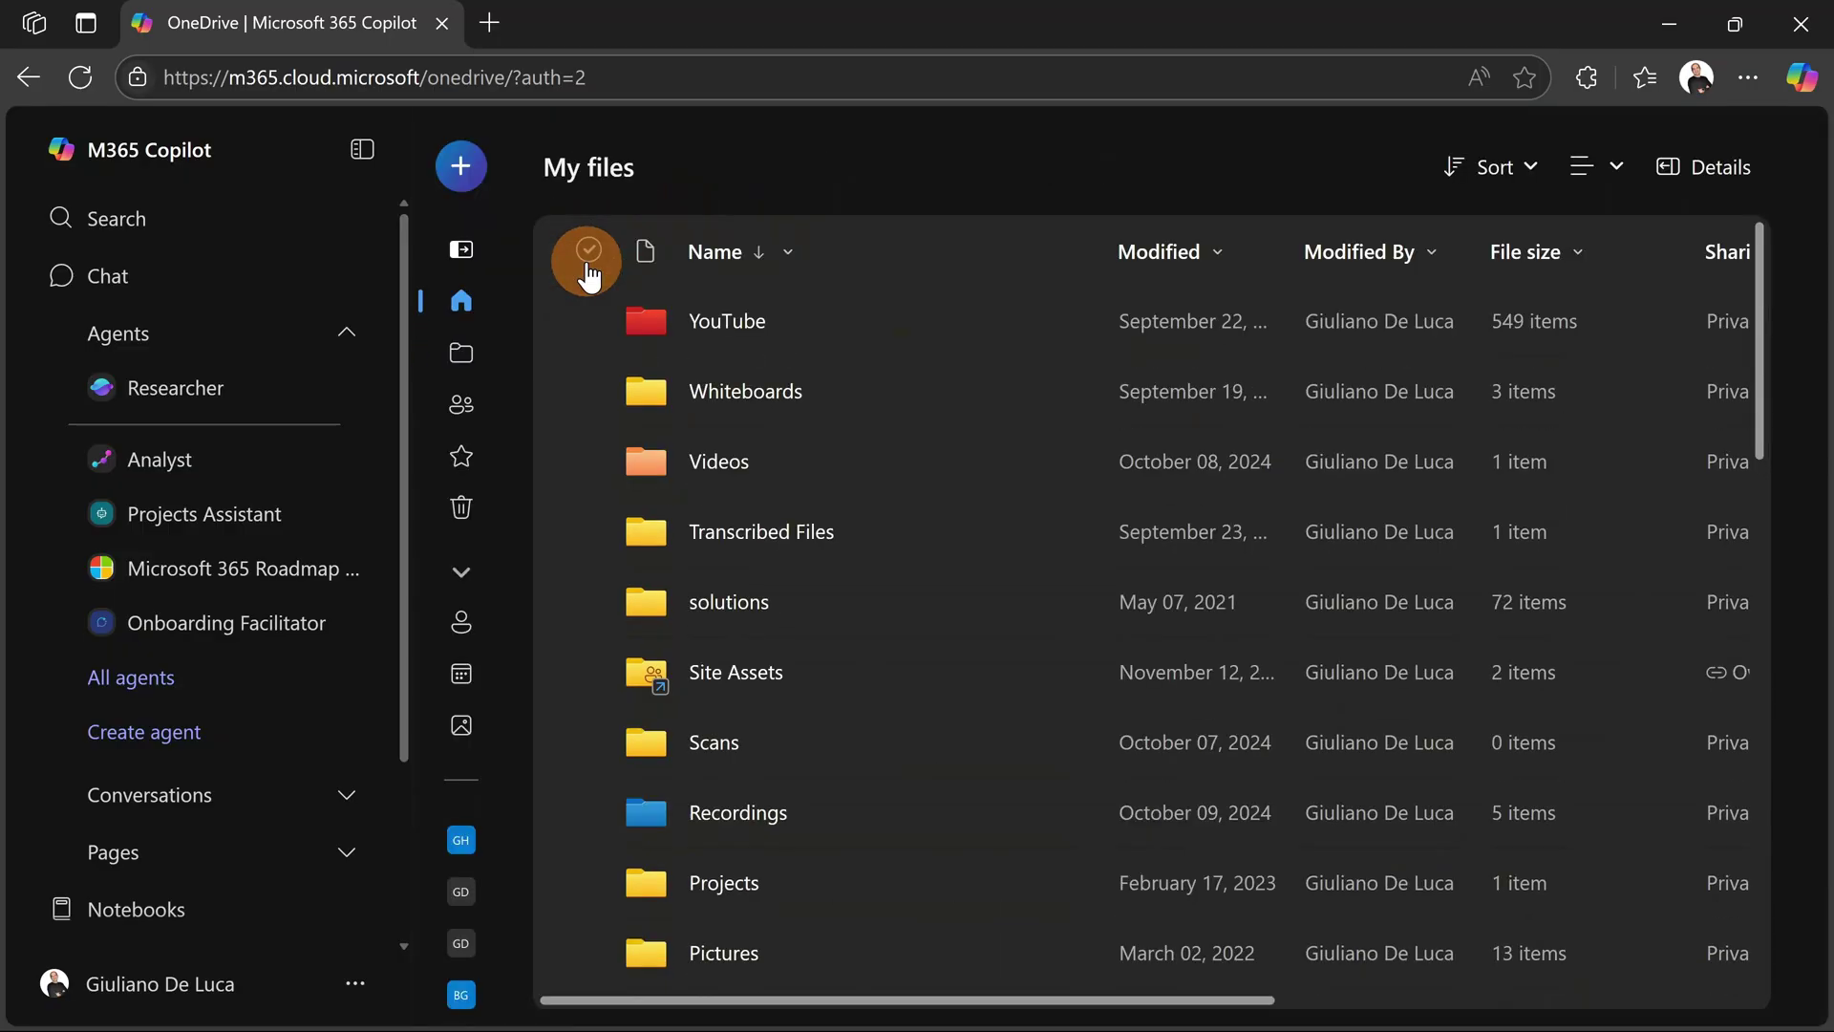
pyautogui.scroll(-15, 878, 626)
pyautogui.scroll(-9, 888, 612)
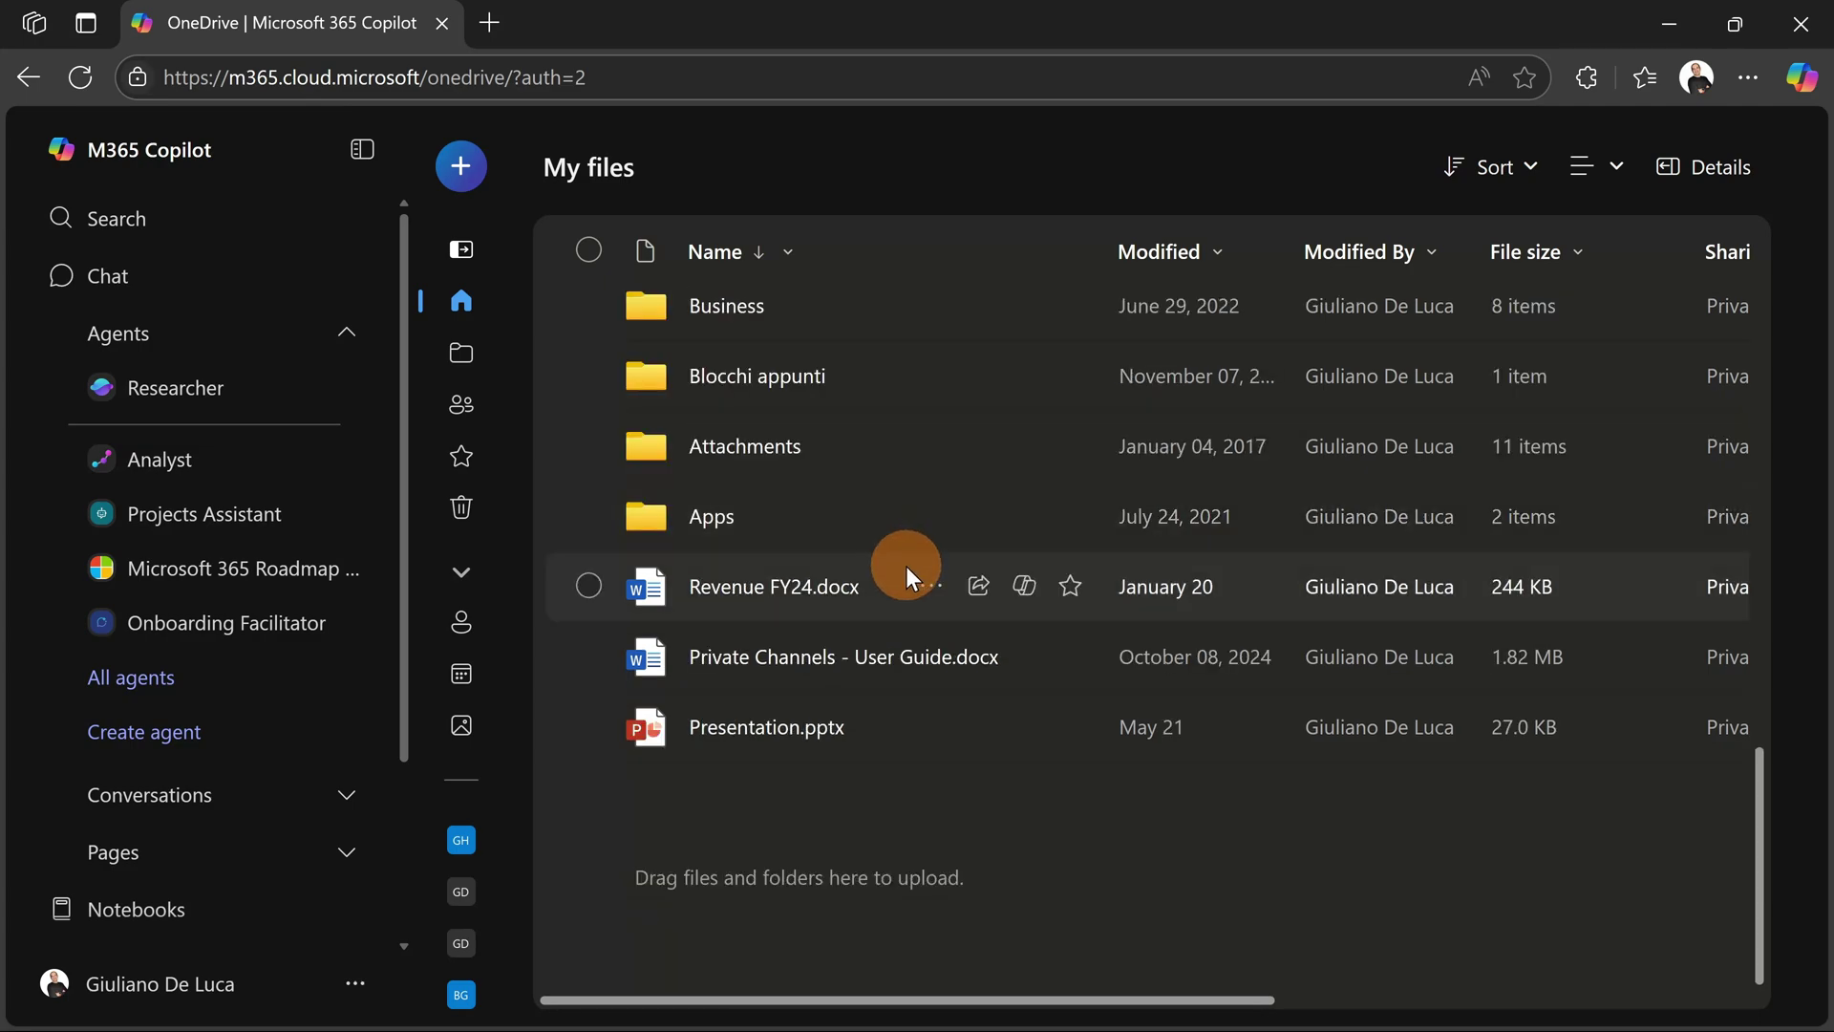
pyautogui.scroll(5, 931, 635)
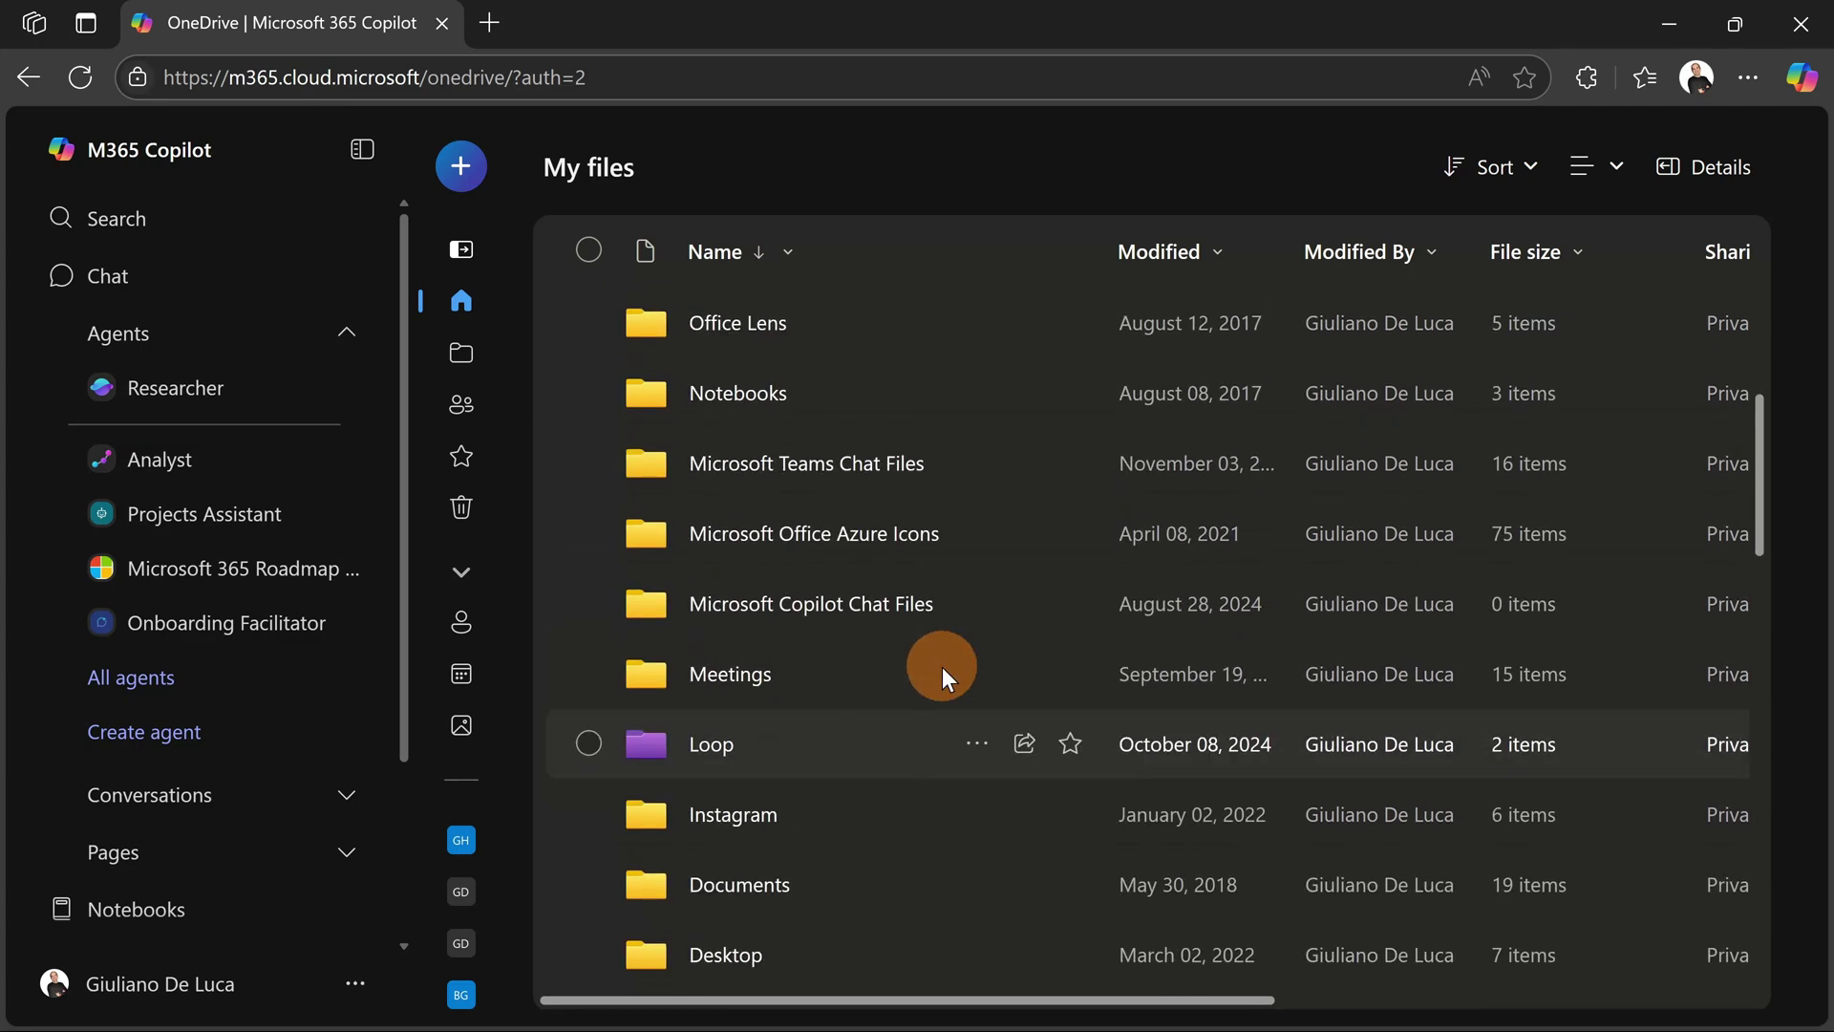
pyautogui.scroll(-10, 941, 666)
pyautogui.scroll(1, 942, 726)
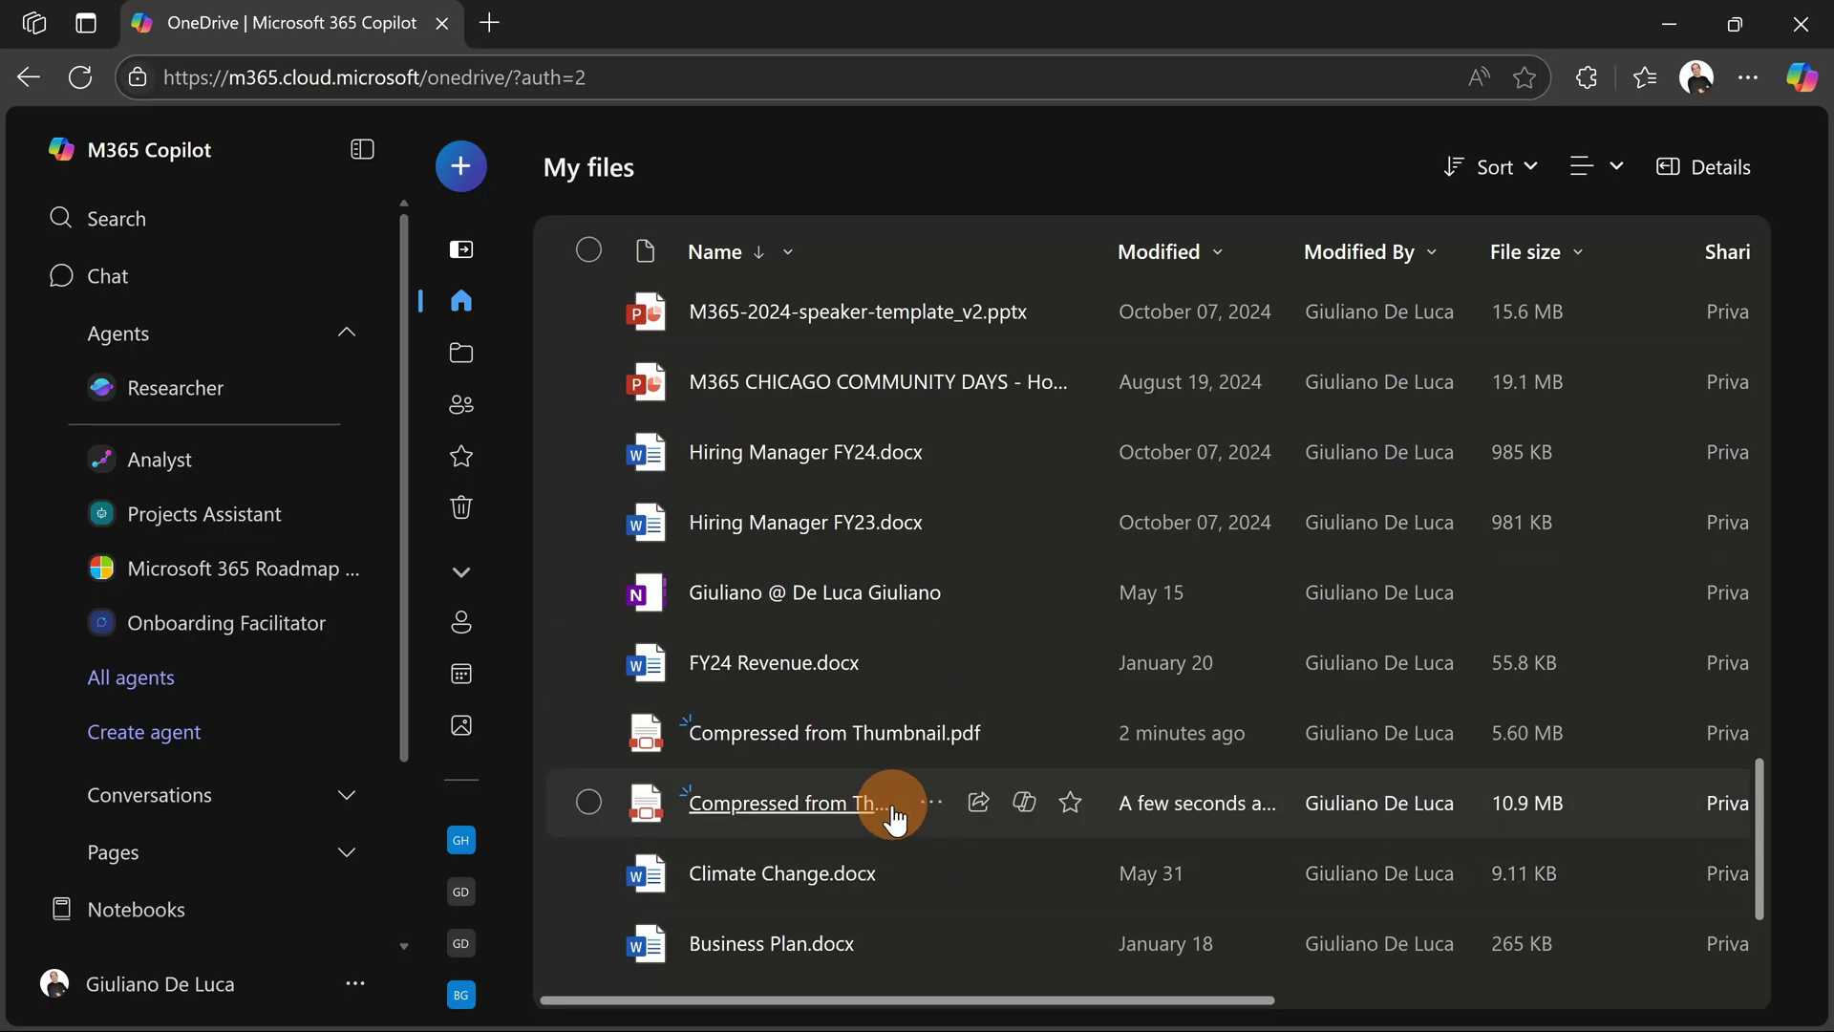
pyautogui.moveTo(884, 808)
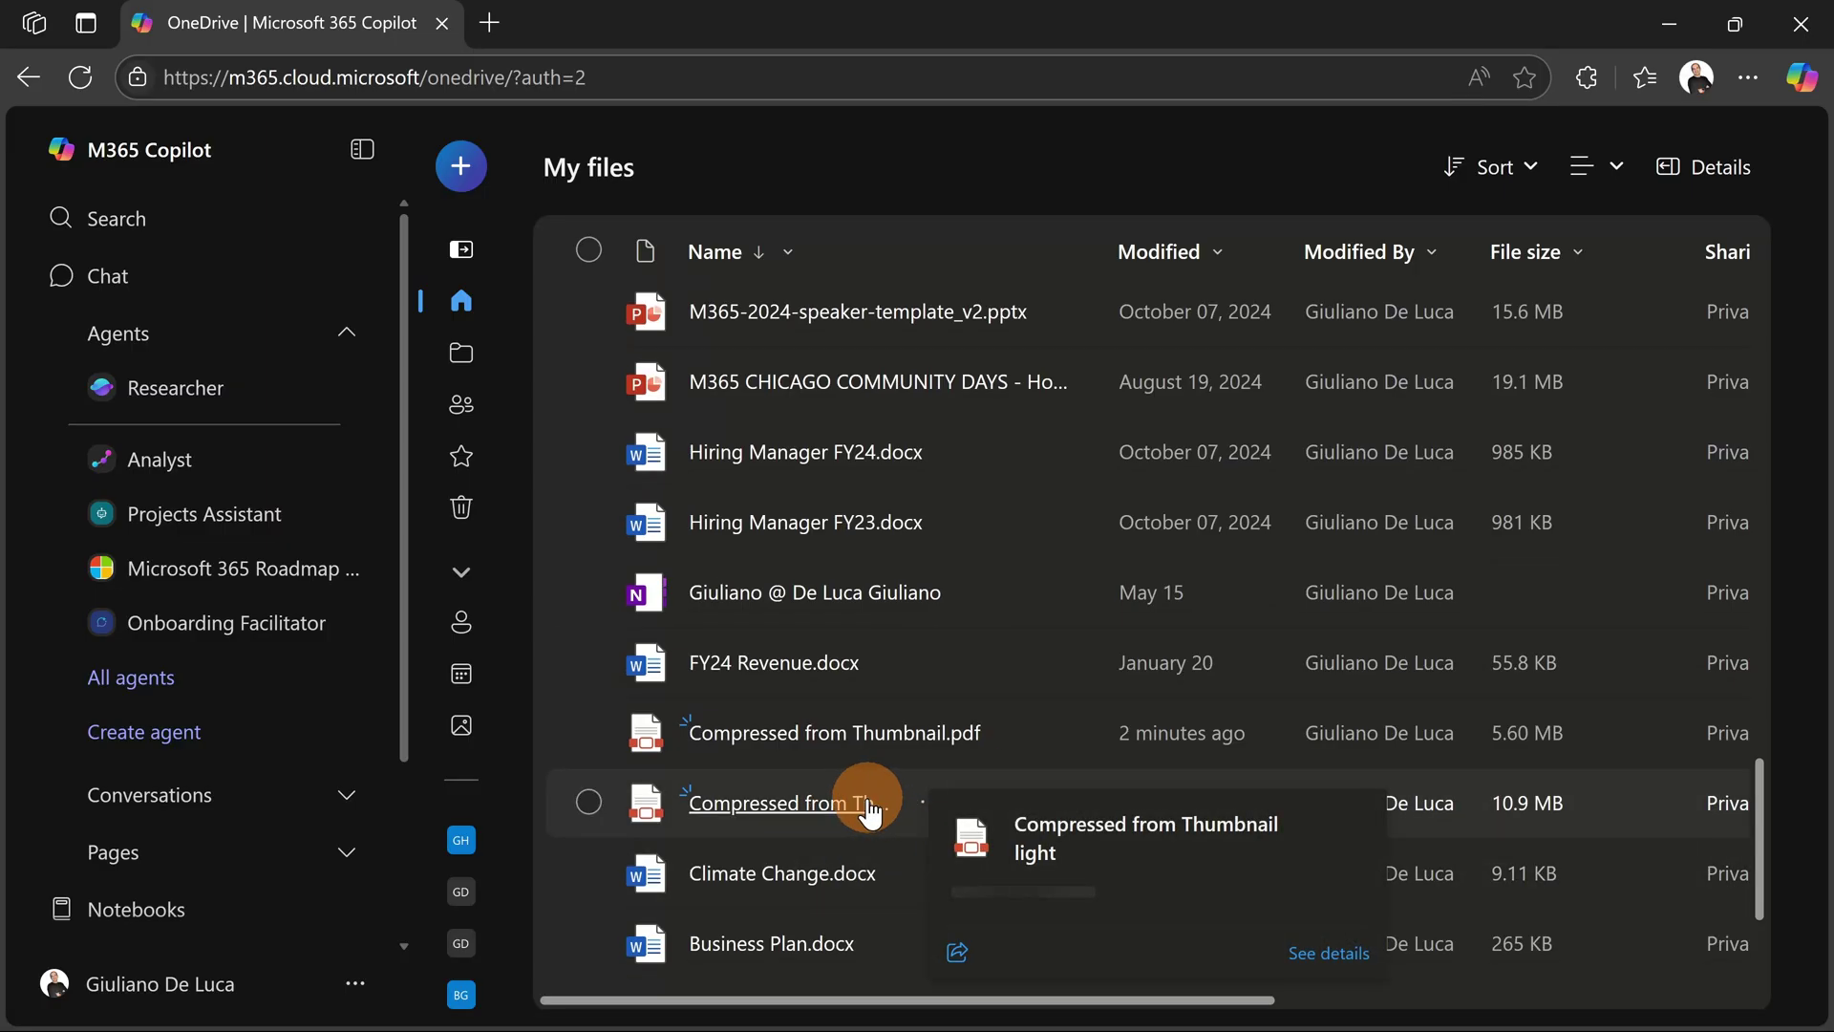
pyautogui.click(867, 809)
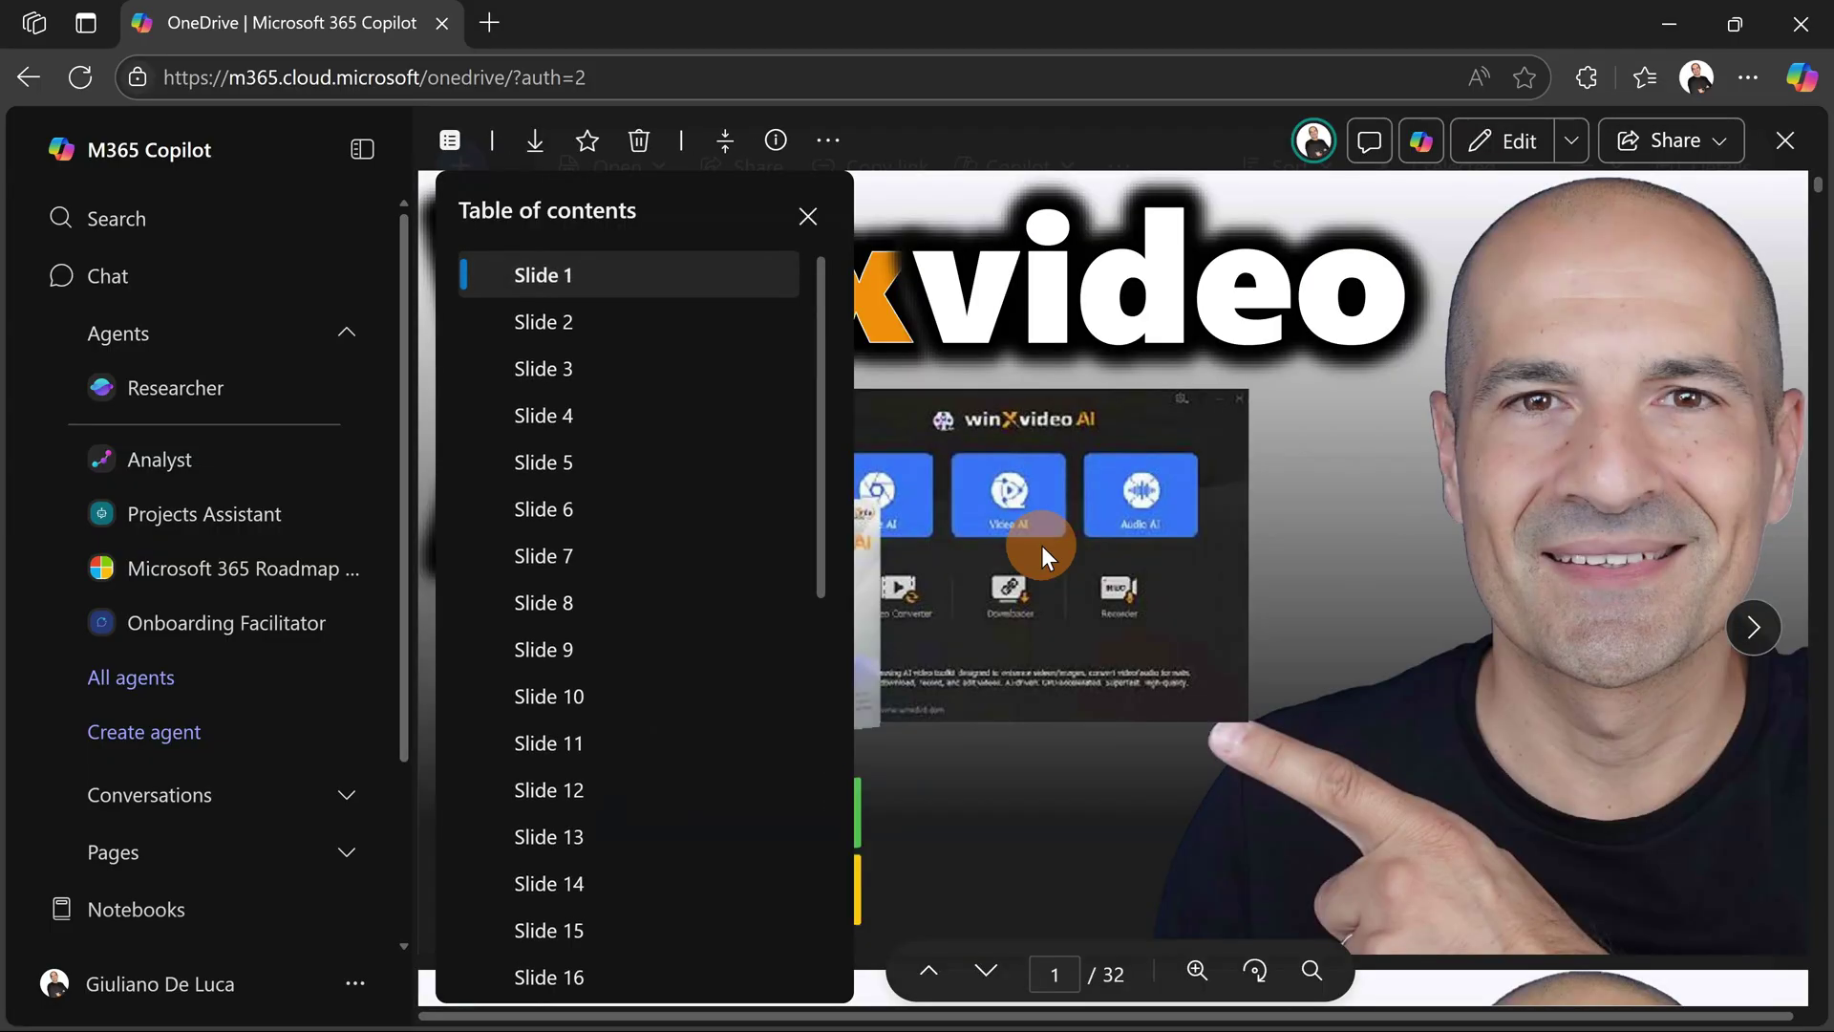
# Hide the table of contents and scroll down through the light-compressed PDF's slides.
pyautogui.click(808, 216)
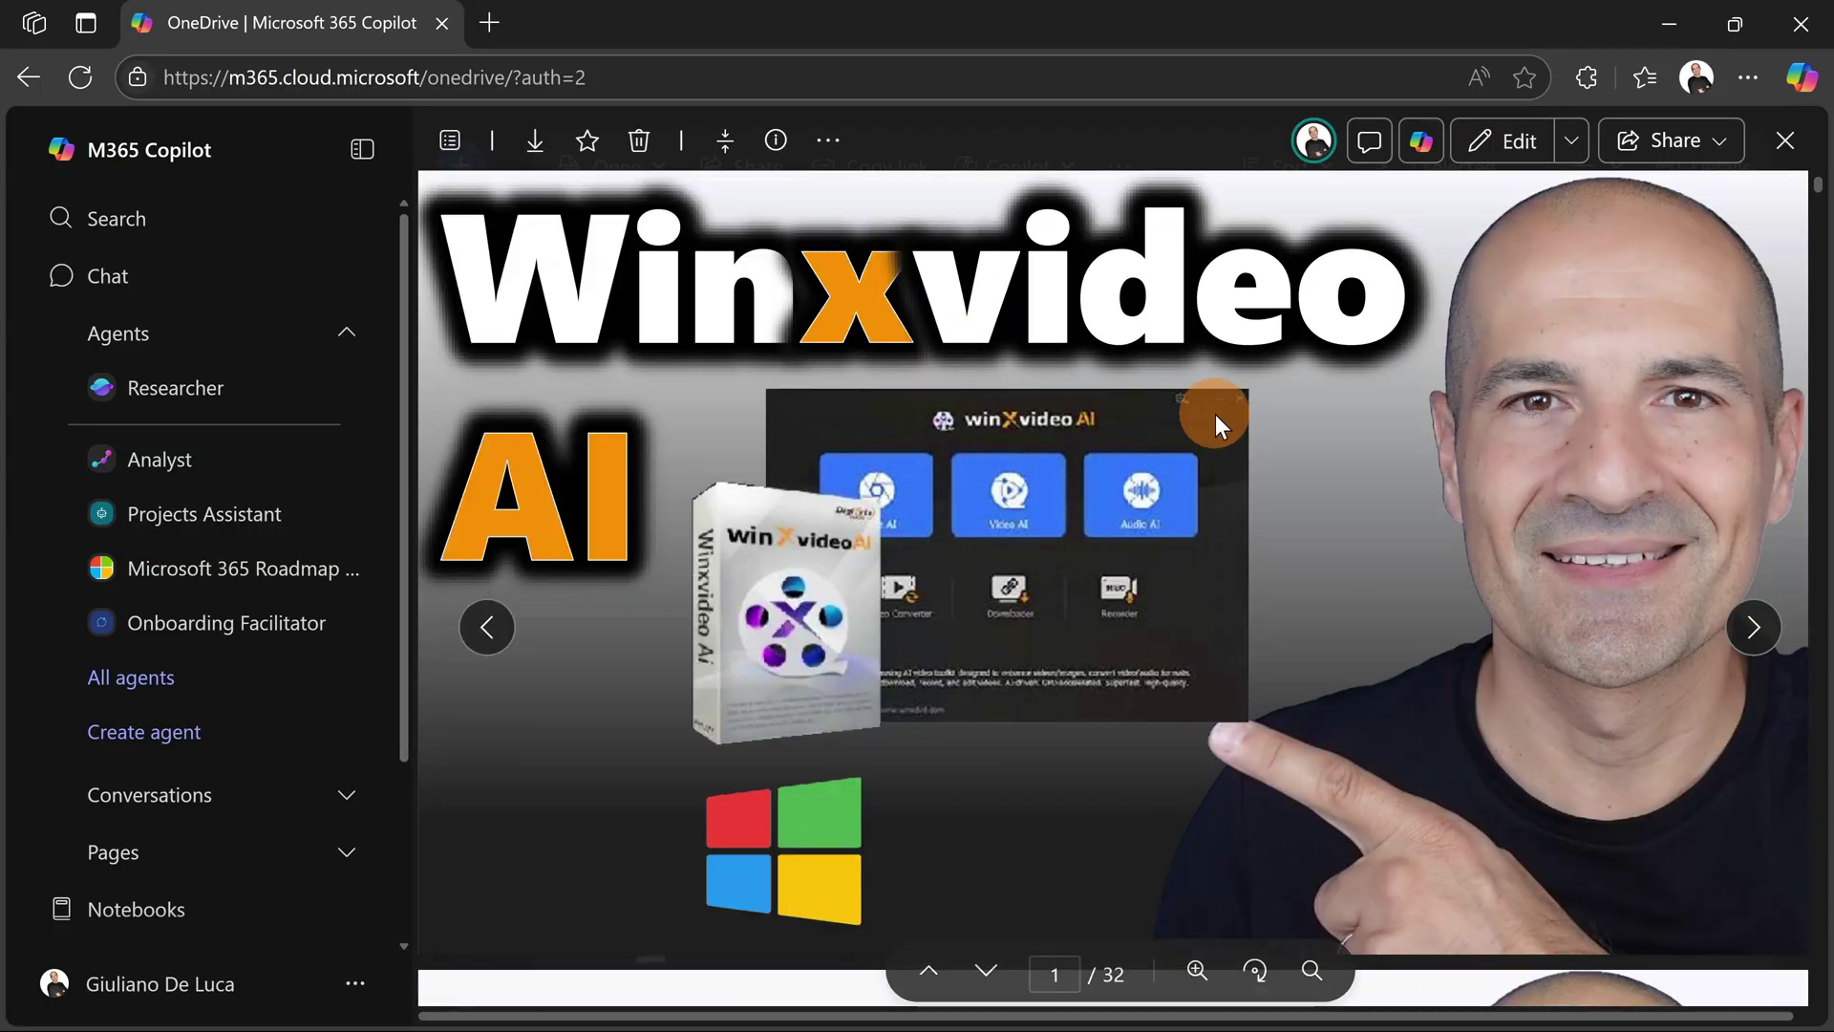
pyautogui.scroll(-3, 1216, 415)
pyautogui.scroll(-5, 1217, 415)
pyautogui.scroll(-5, 1217, 414)
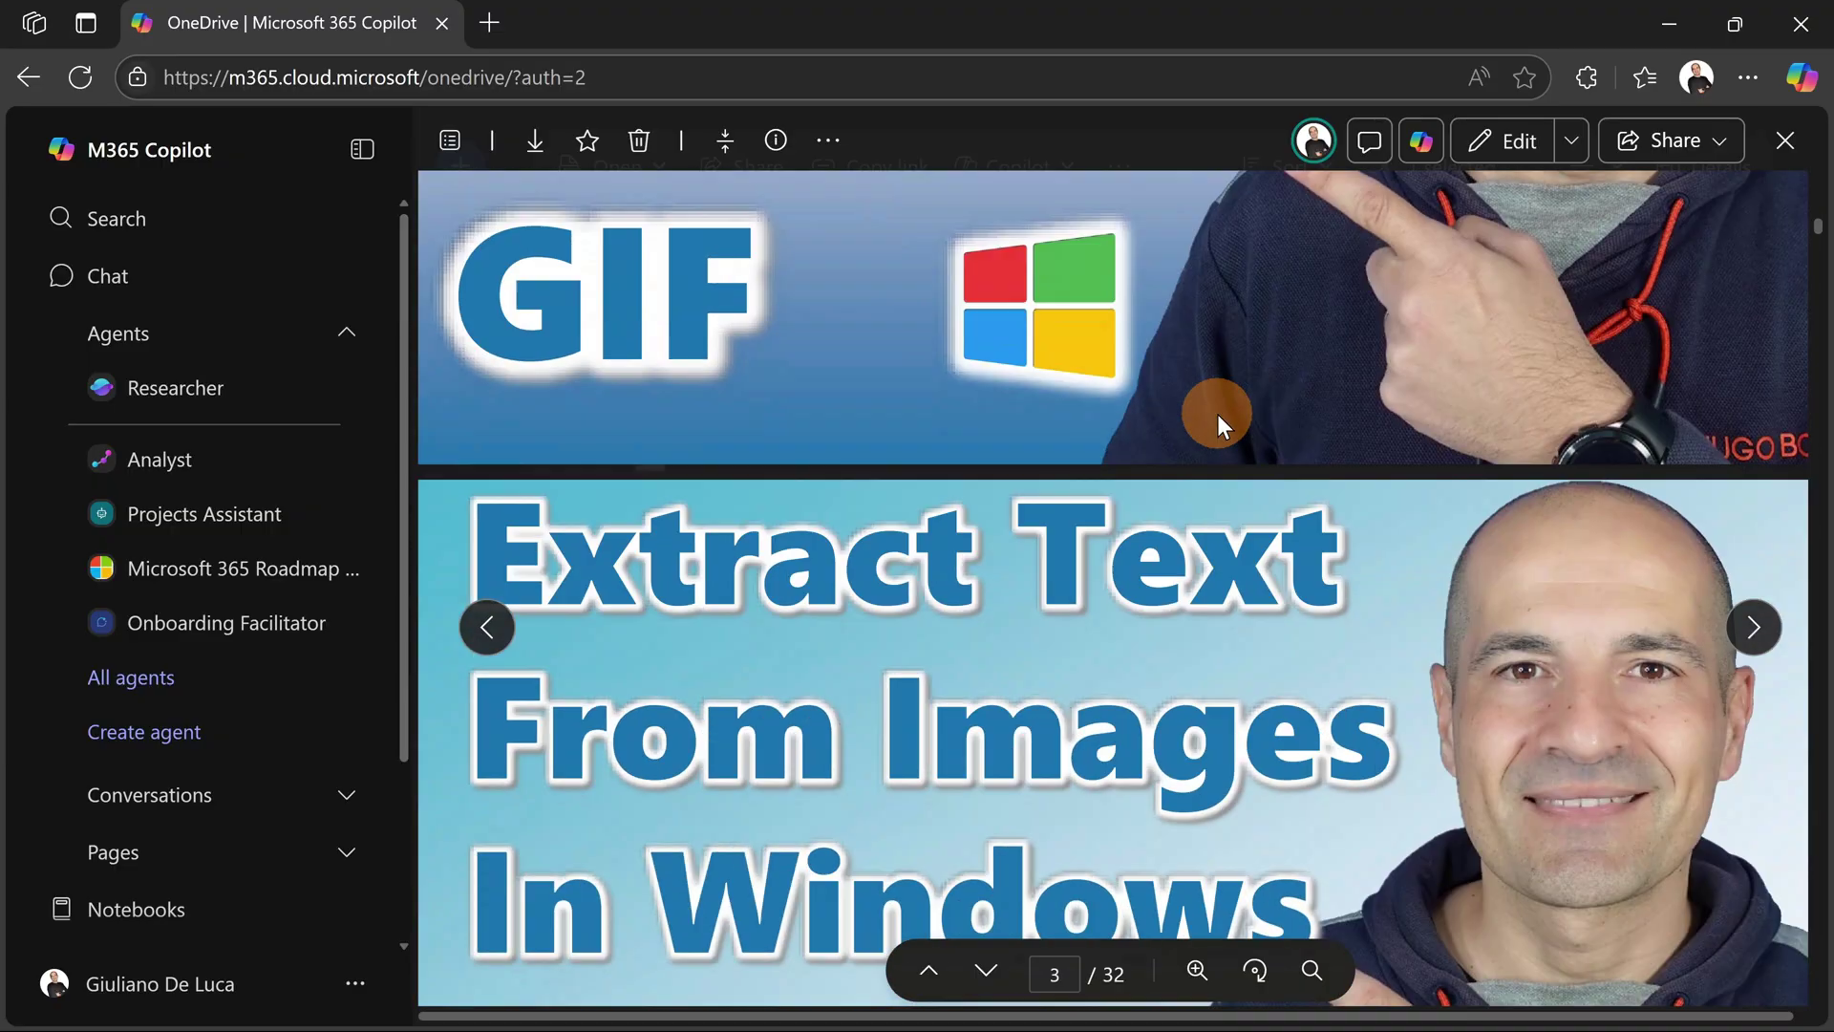
pyautogui.scroll(-10, 1217, 414)
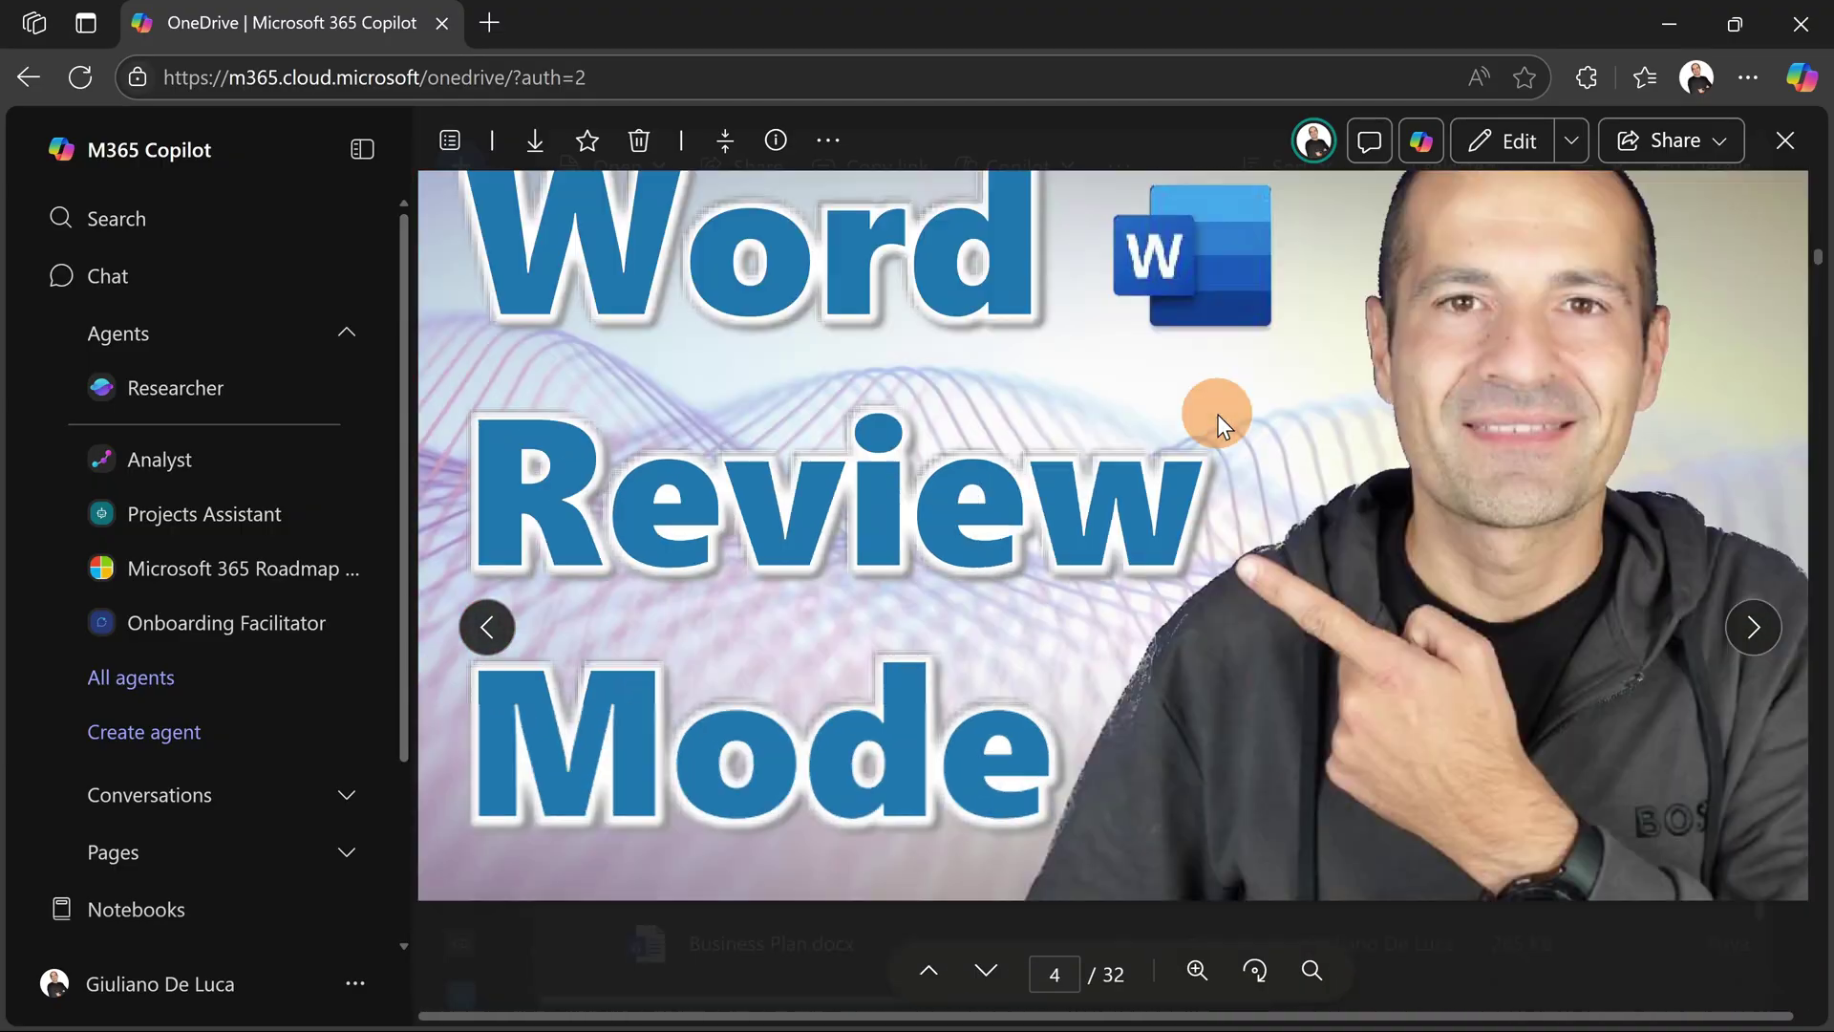
pyautogui.scroll(-2, 1216, 414)
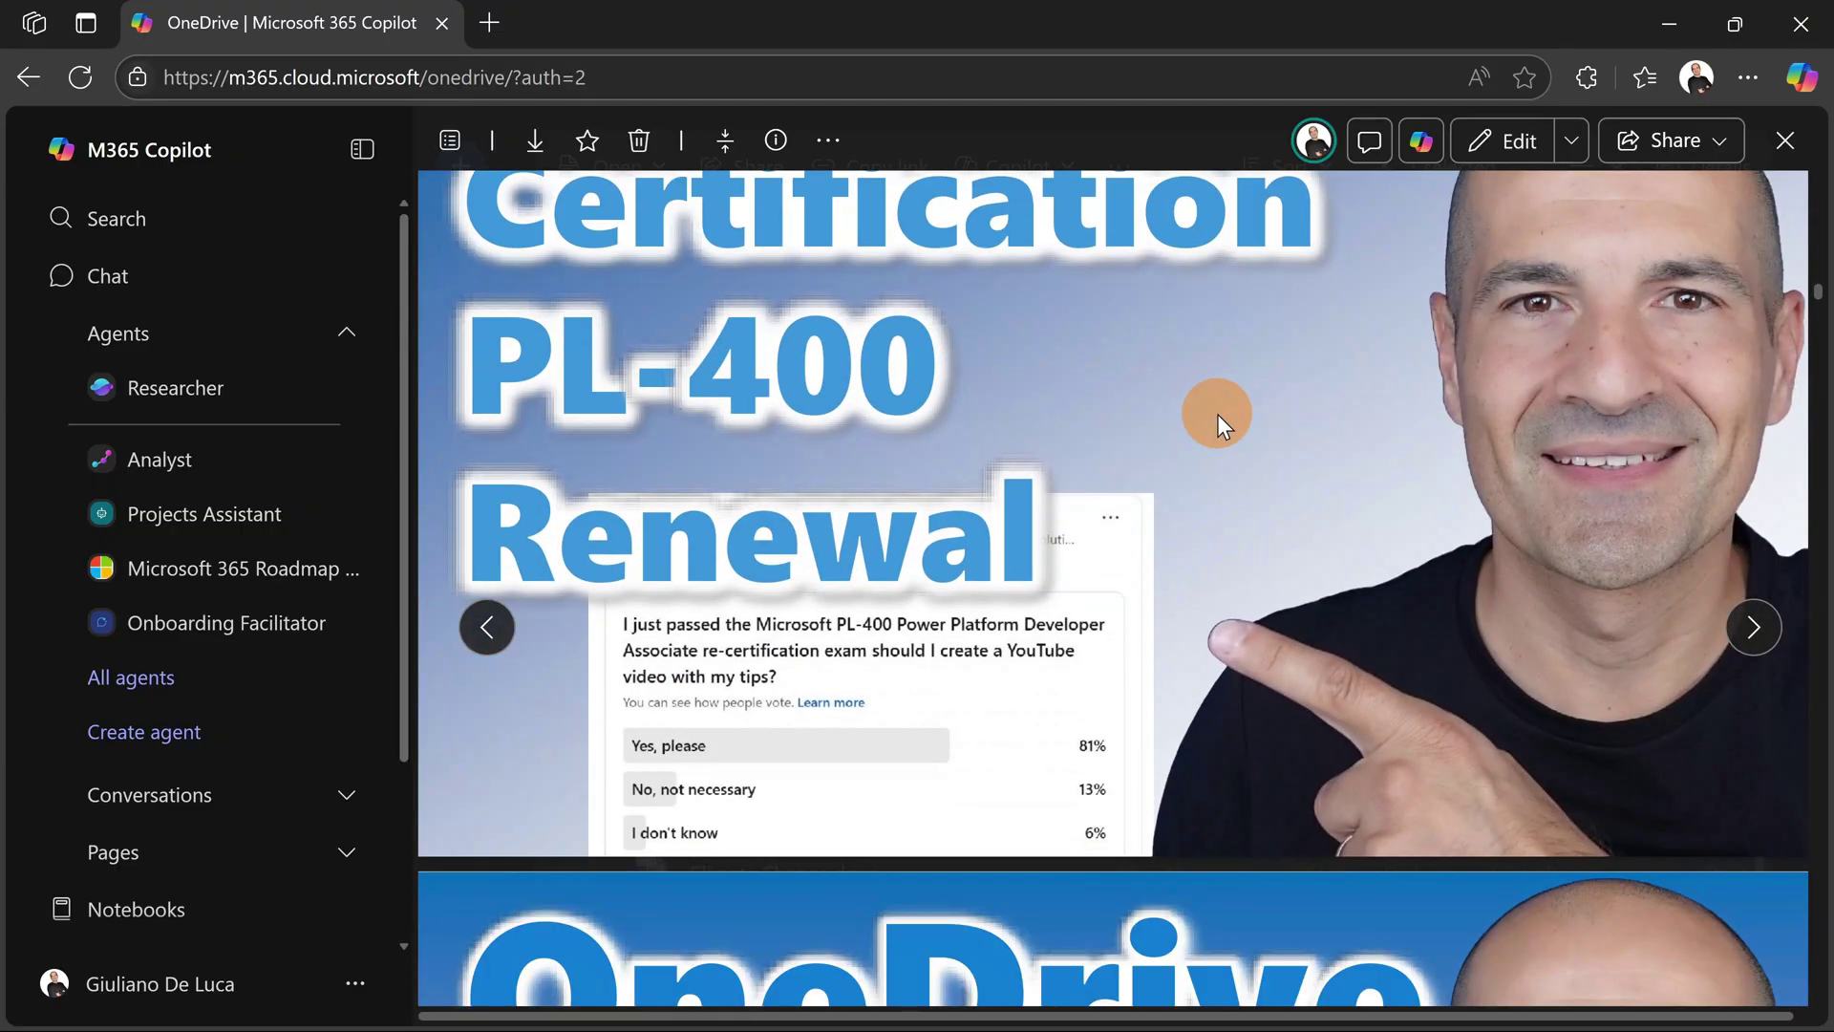
pyautogui.scroll(-10, 1210, 419)
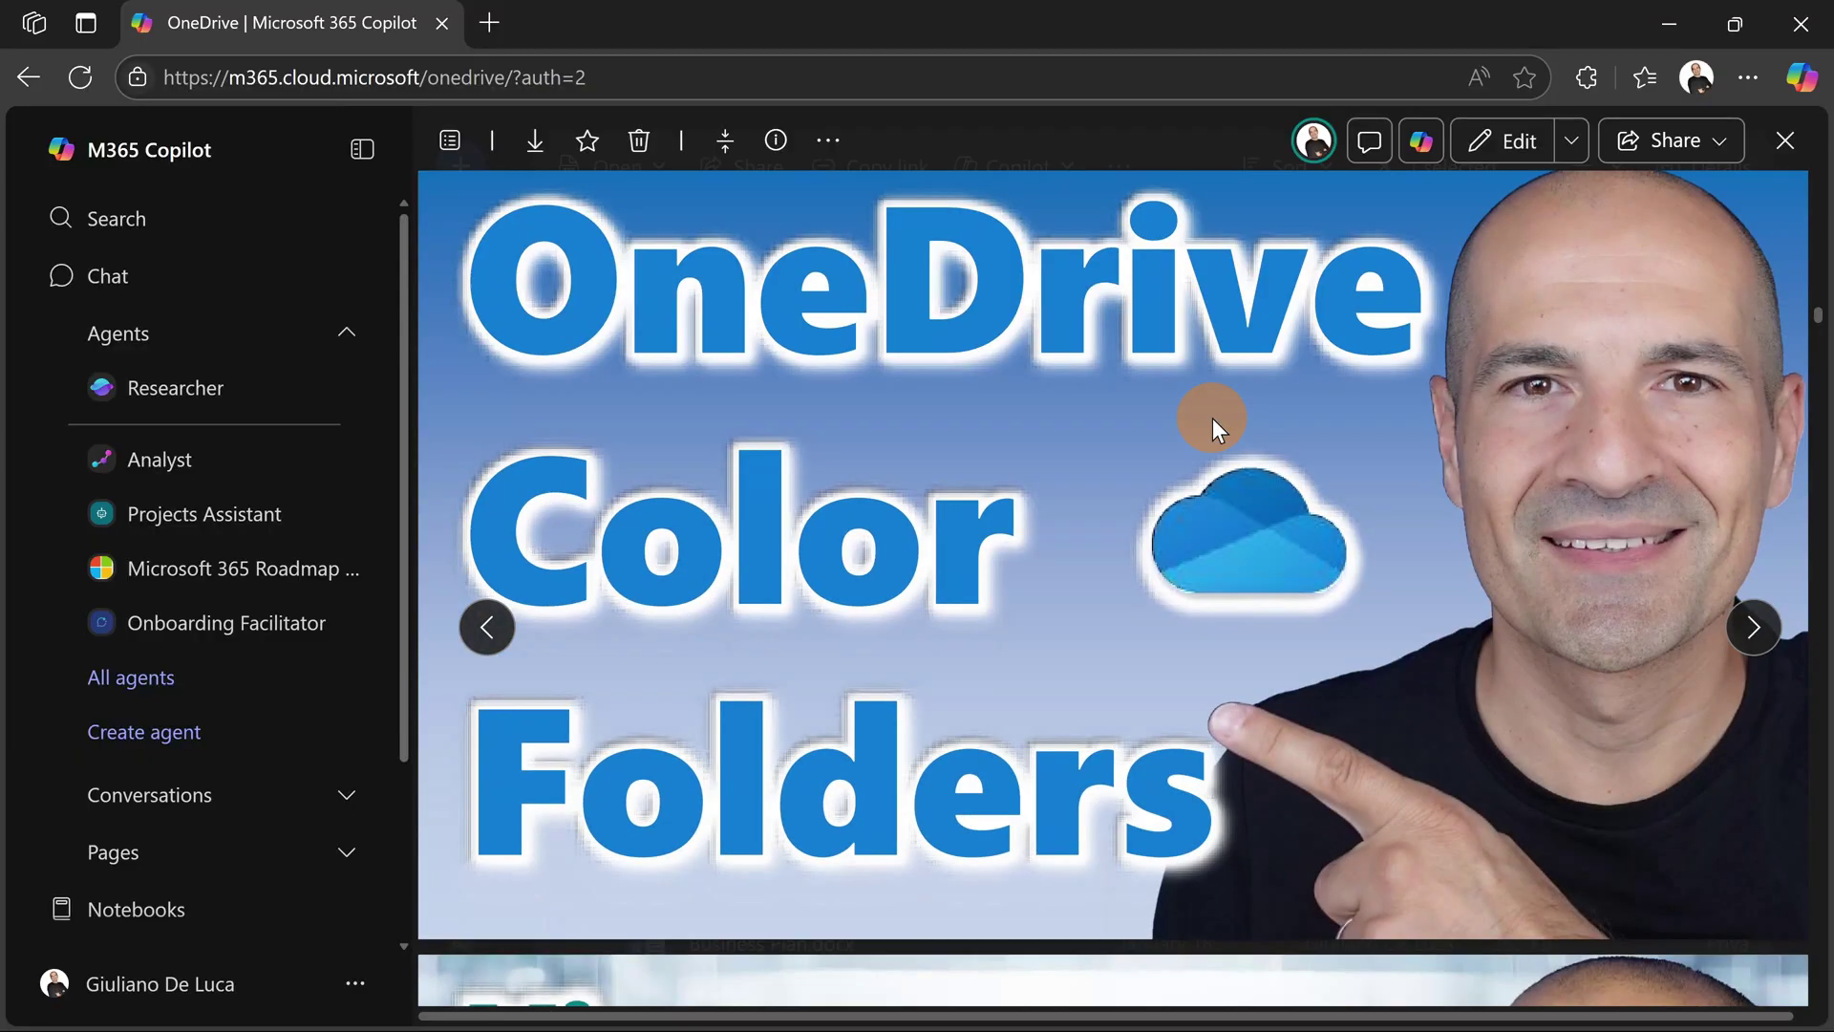
pyautogui.scroll(-10, 1212, 417)
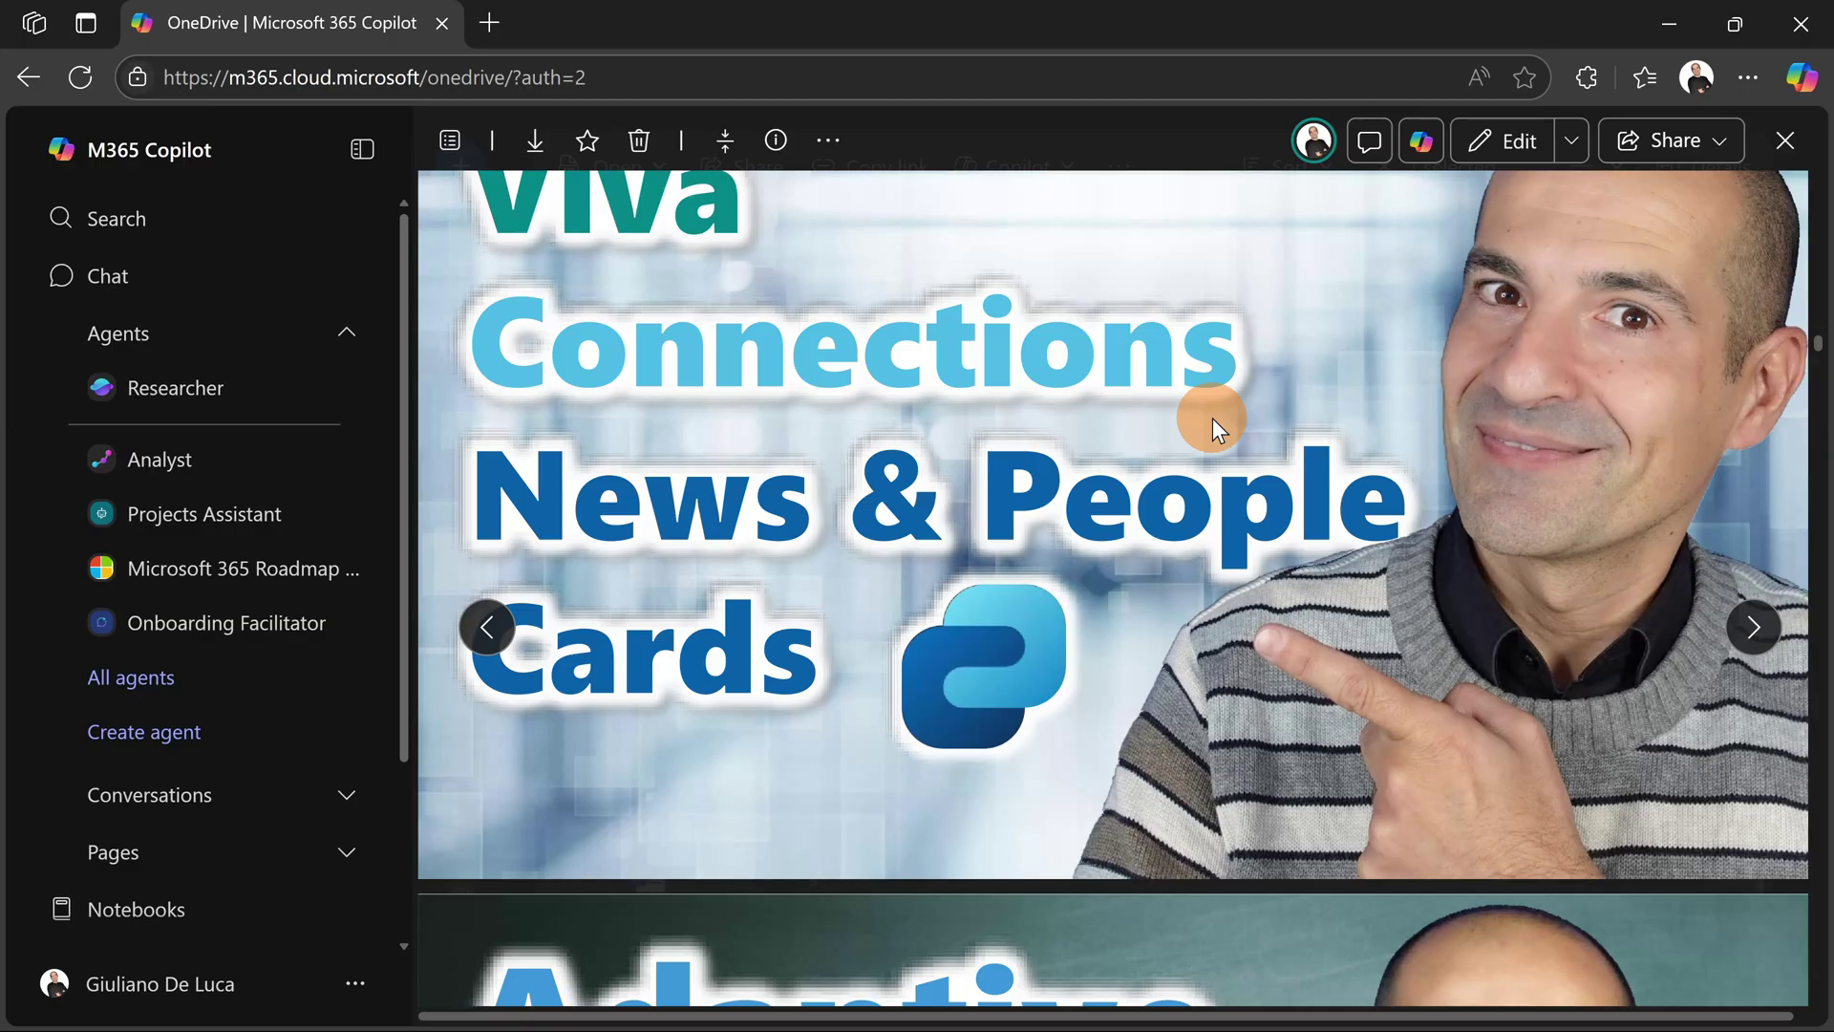
pyautogui.scroll(-15, 1213, 417)
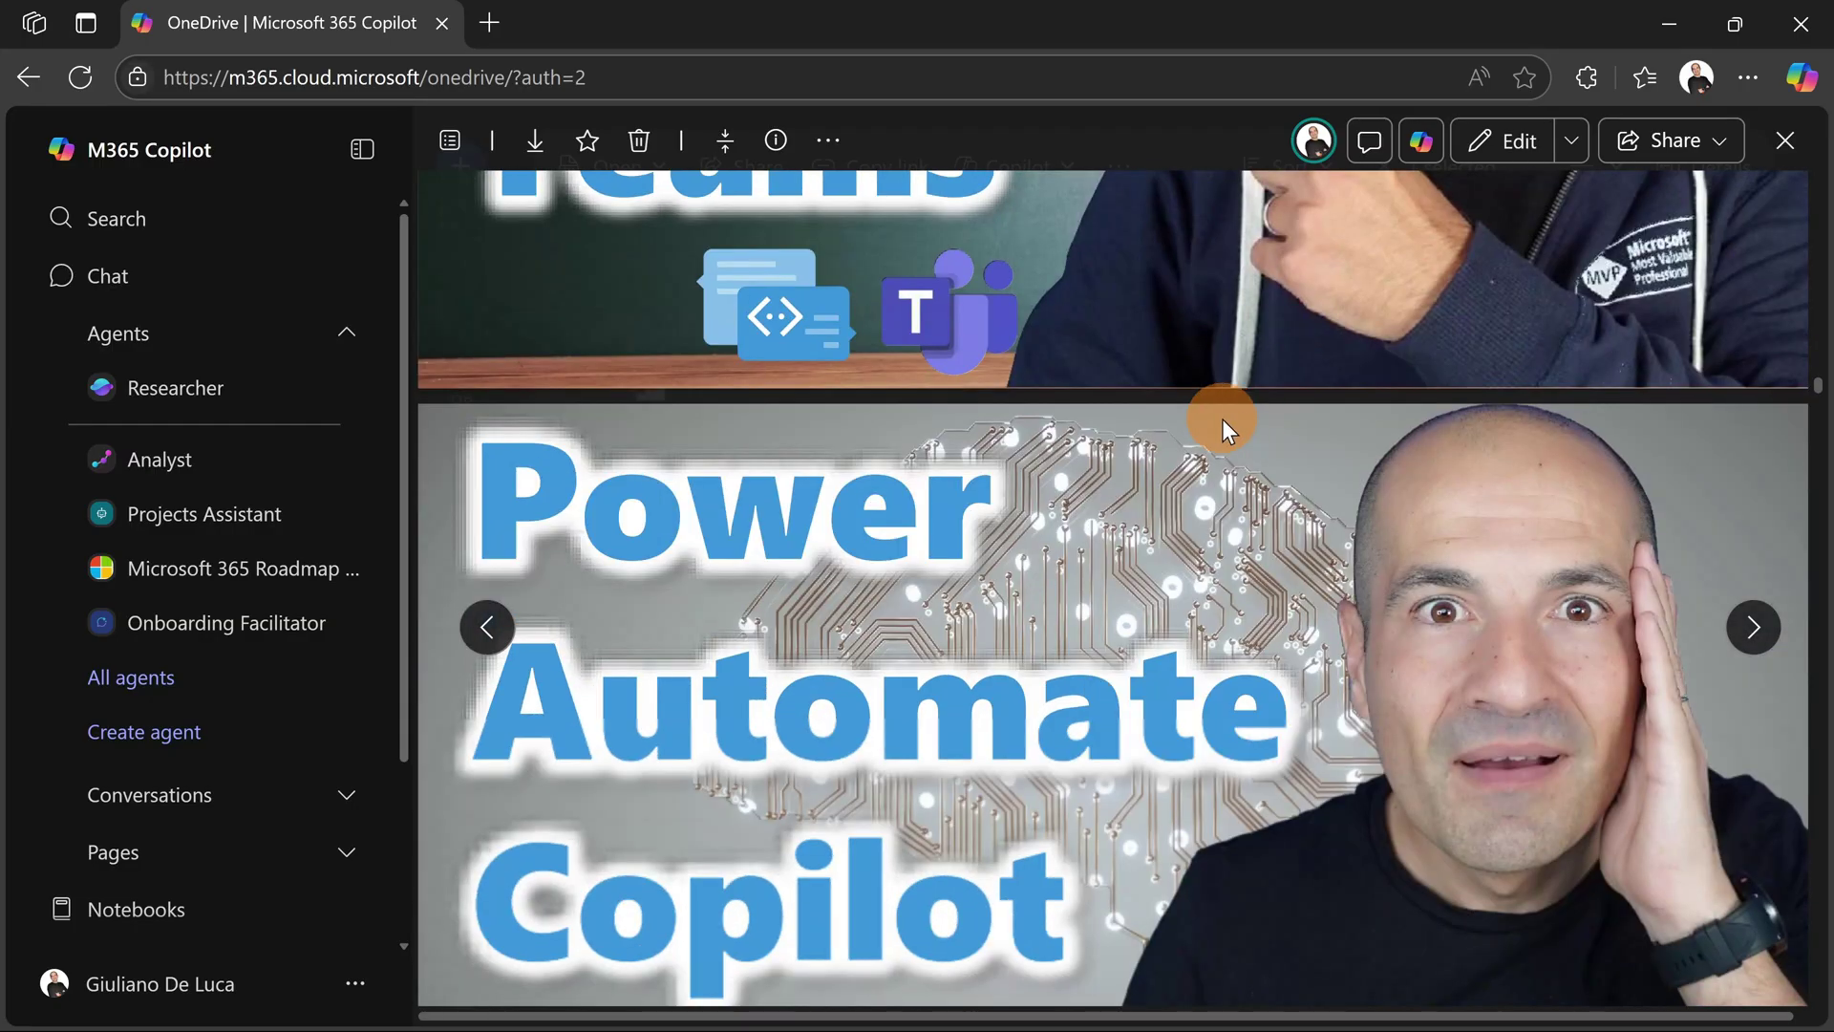
pyautogui.scroll(-5, 1224, 424)
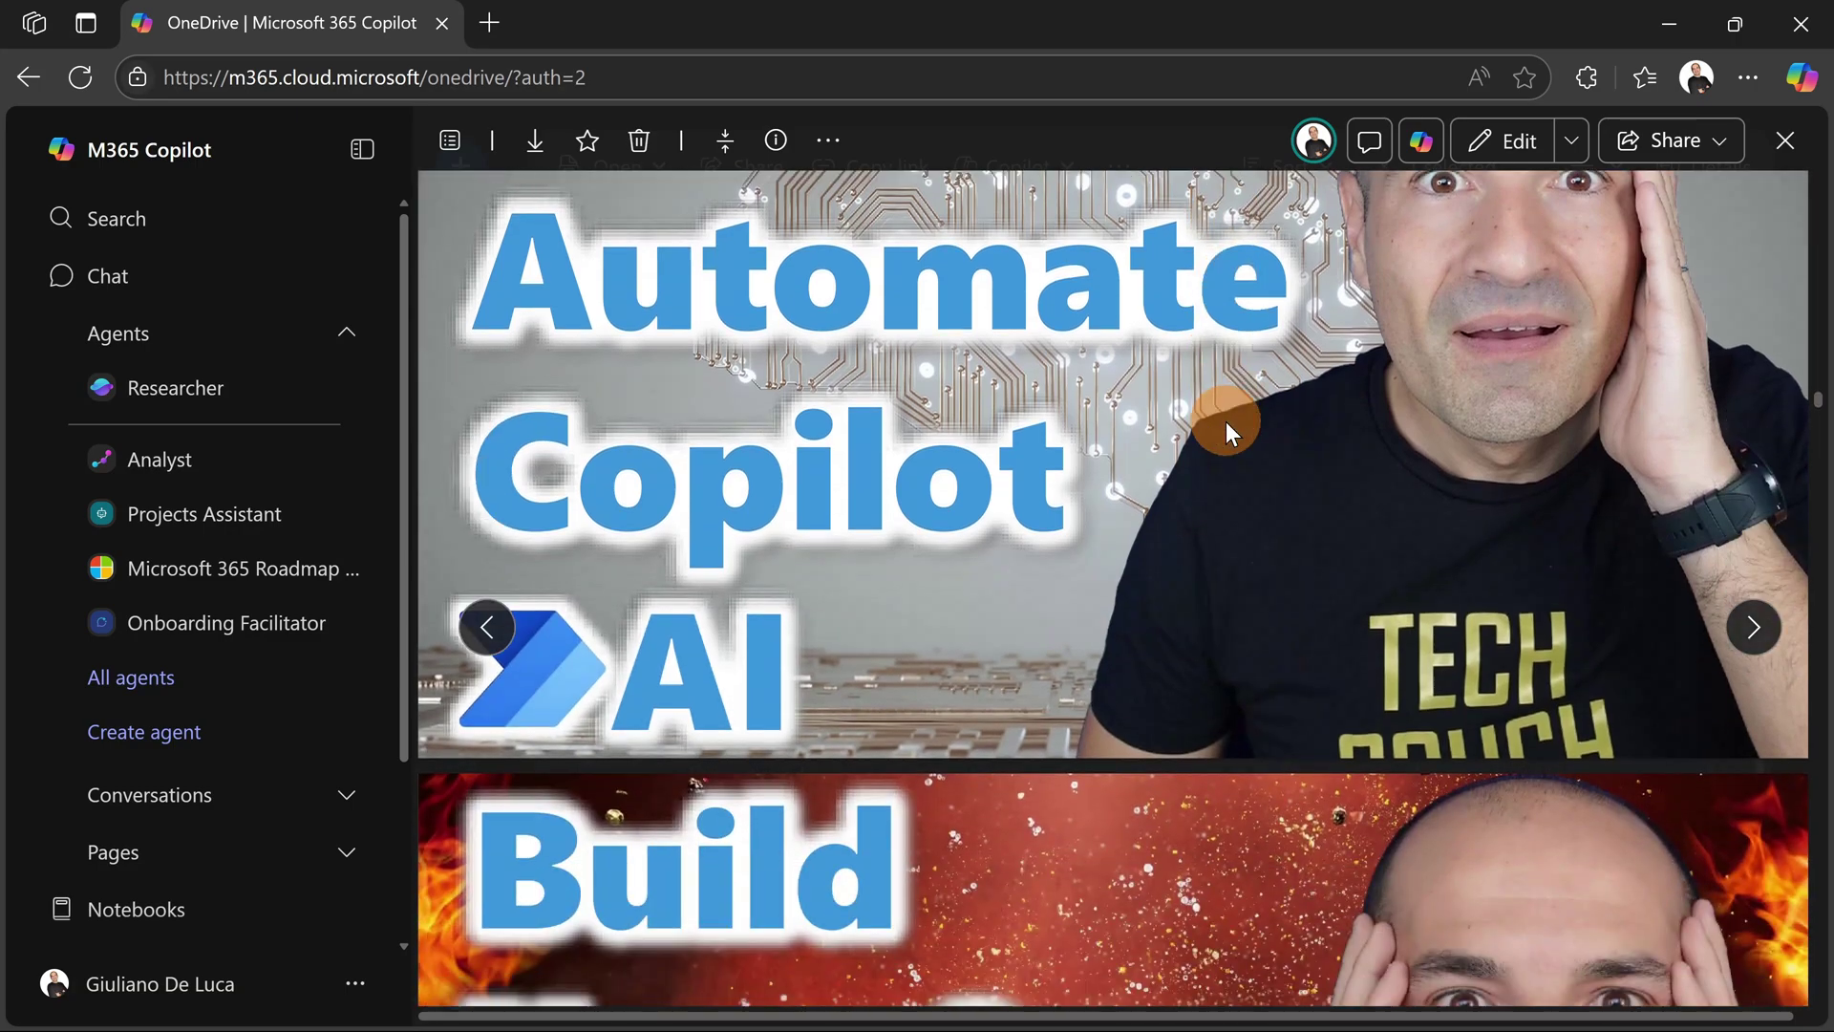
pyautogui.scroll(-3, 1225, 421)
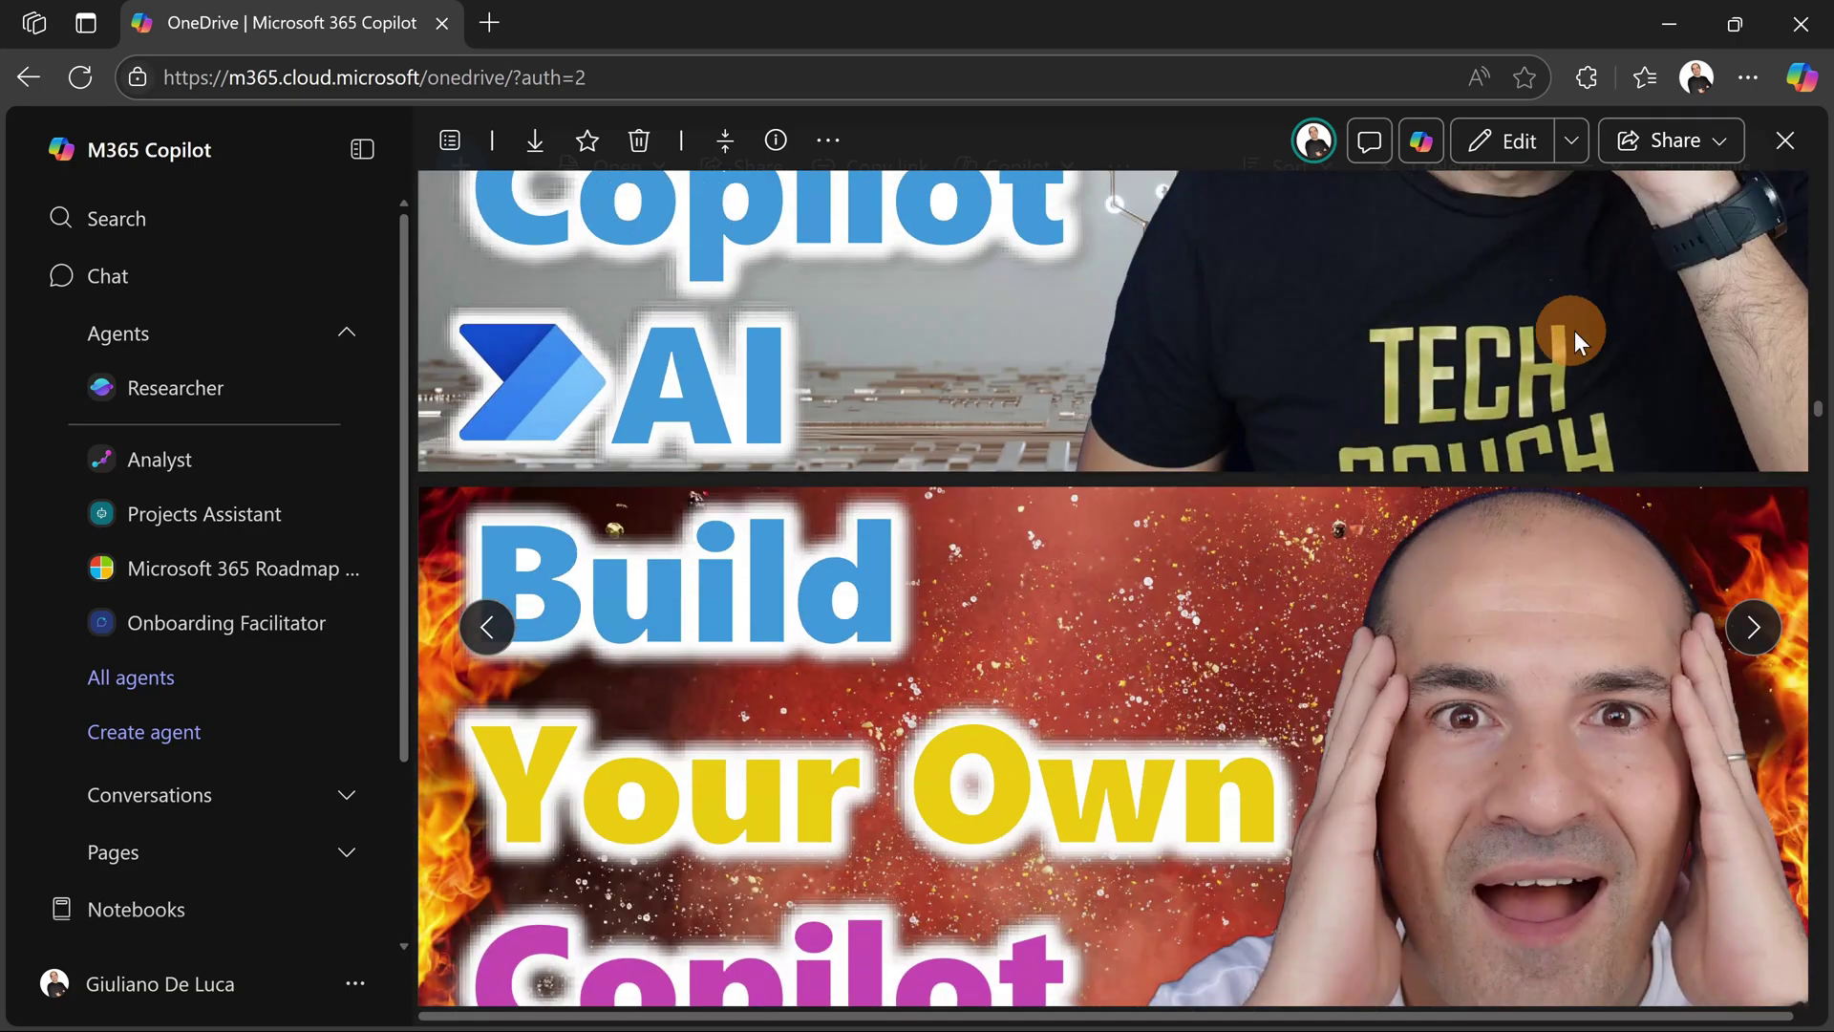
# Scroll back up the slides and close the viewer to return to My files.
pyautogui.scroll(3, 1690, 291)
pyautogui.scroll(1, 1478, 459)
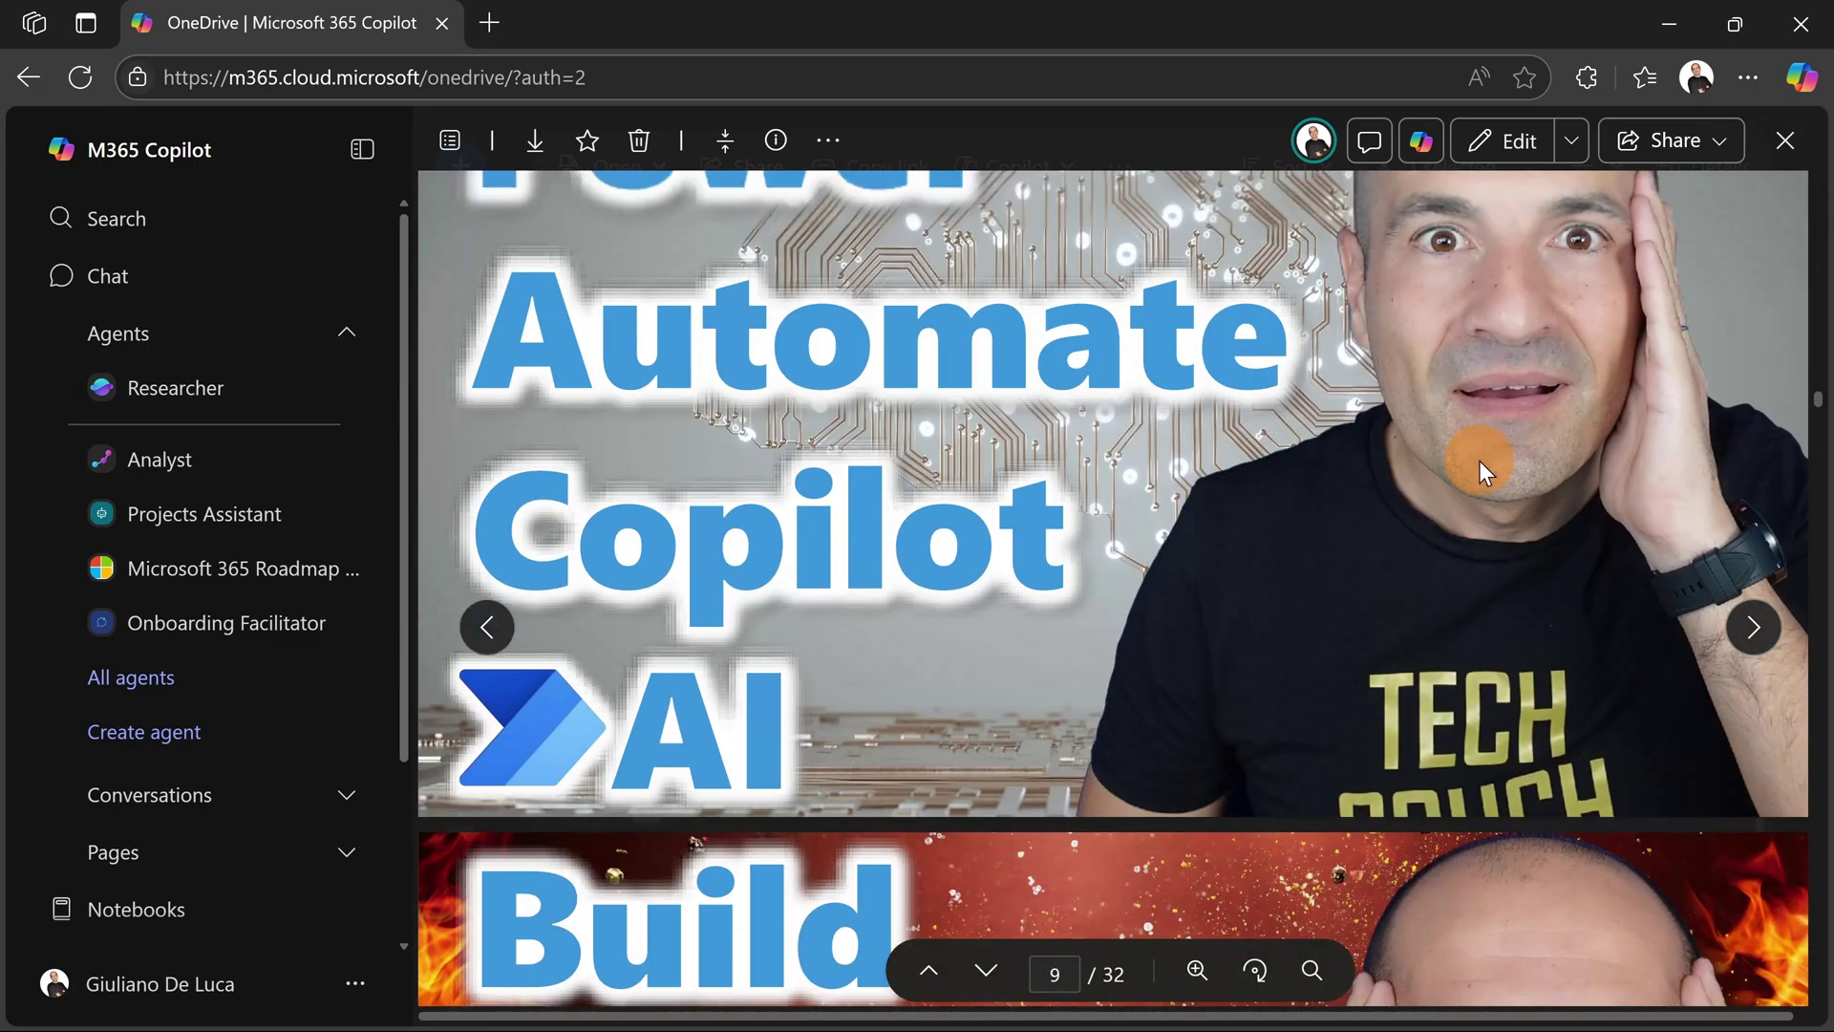
pyautogui.scroll(2, 1479, 461)
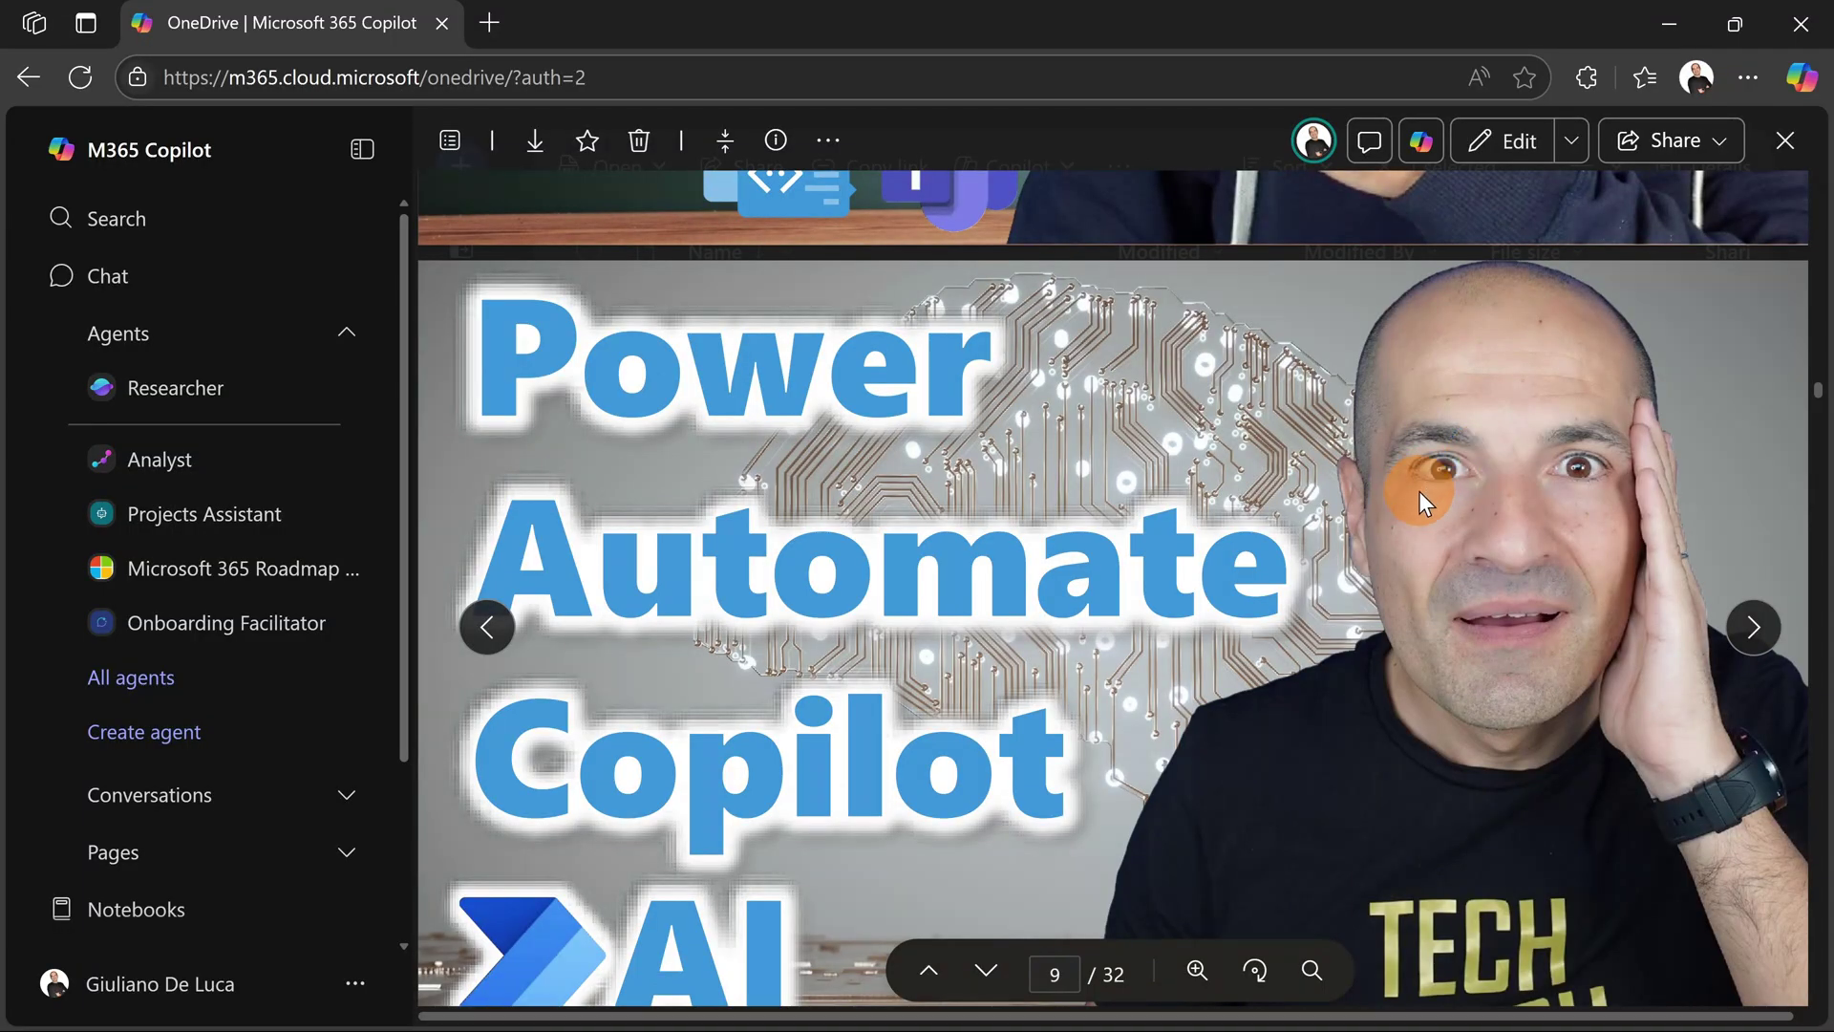
pyautogui.scroll(10, 1419, 491)
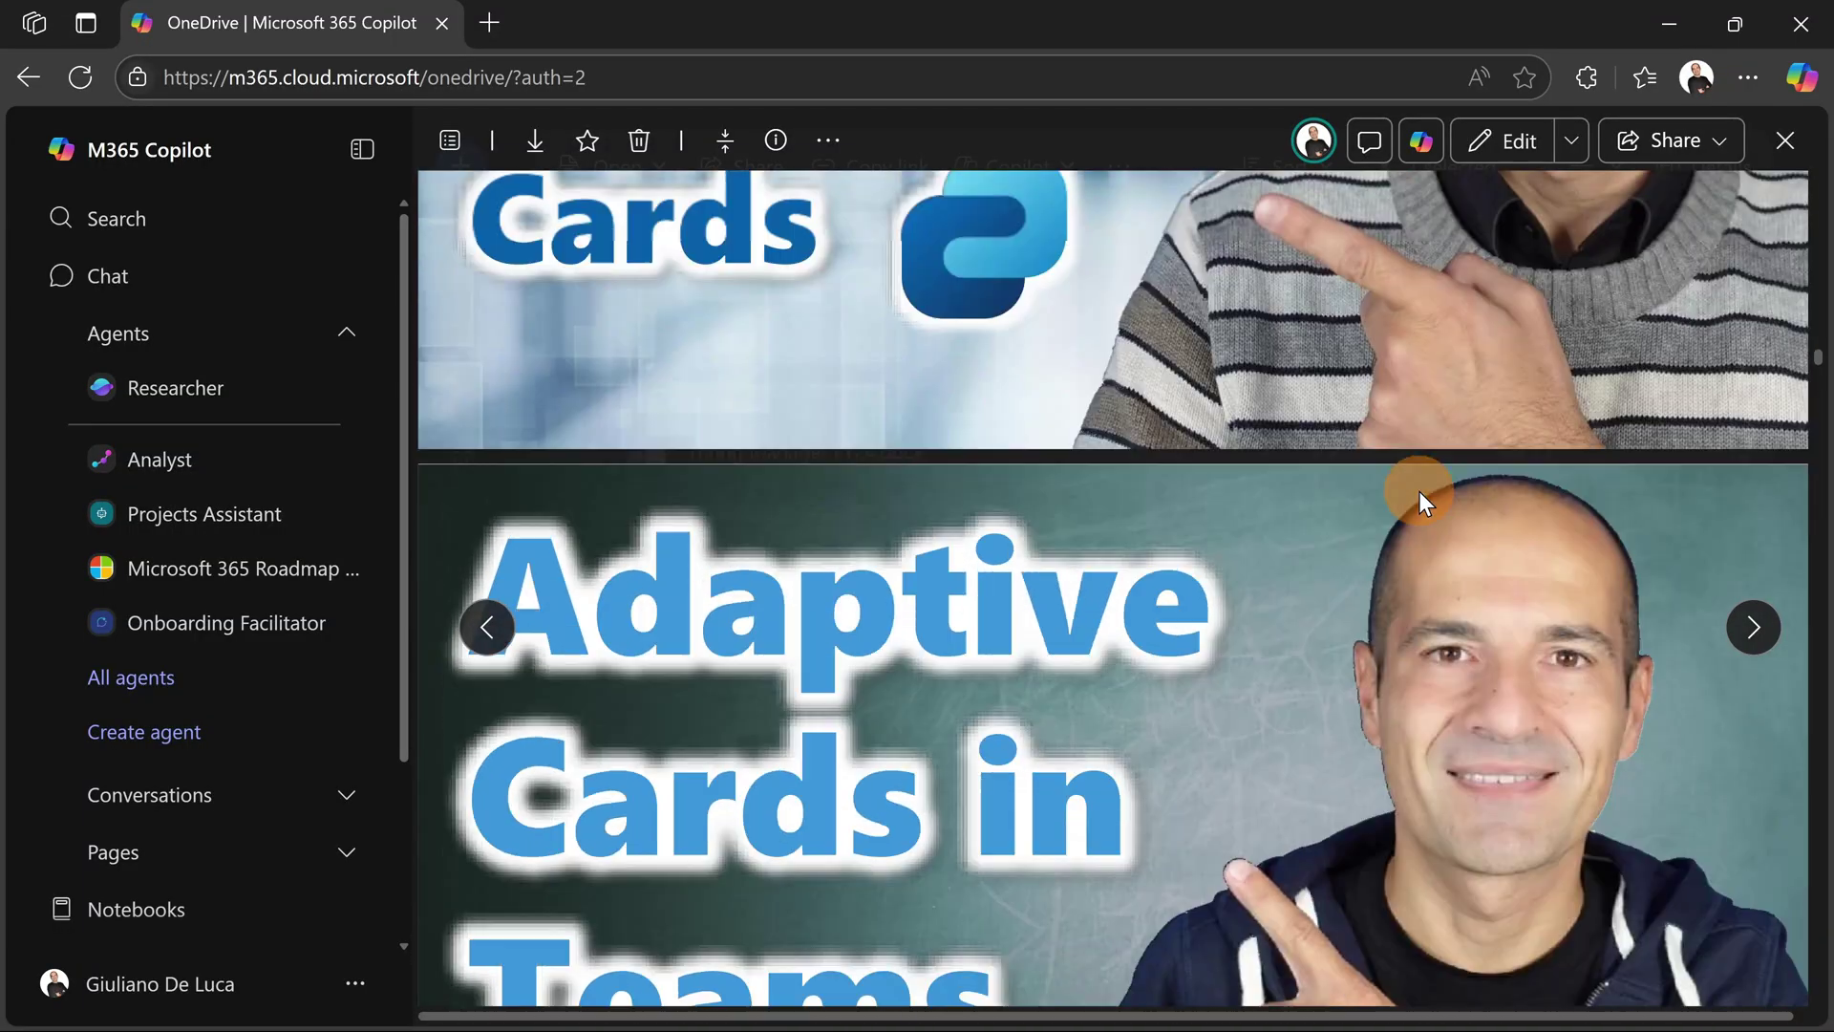
pyautogui.scroll(3, 1492, 470)
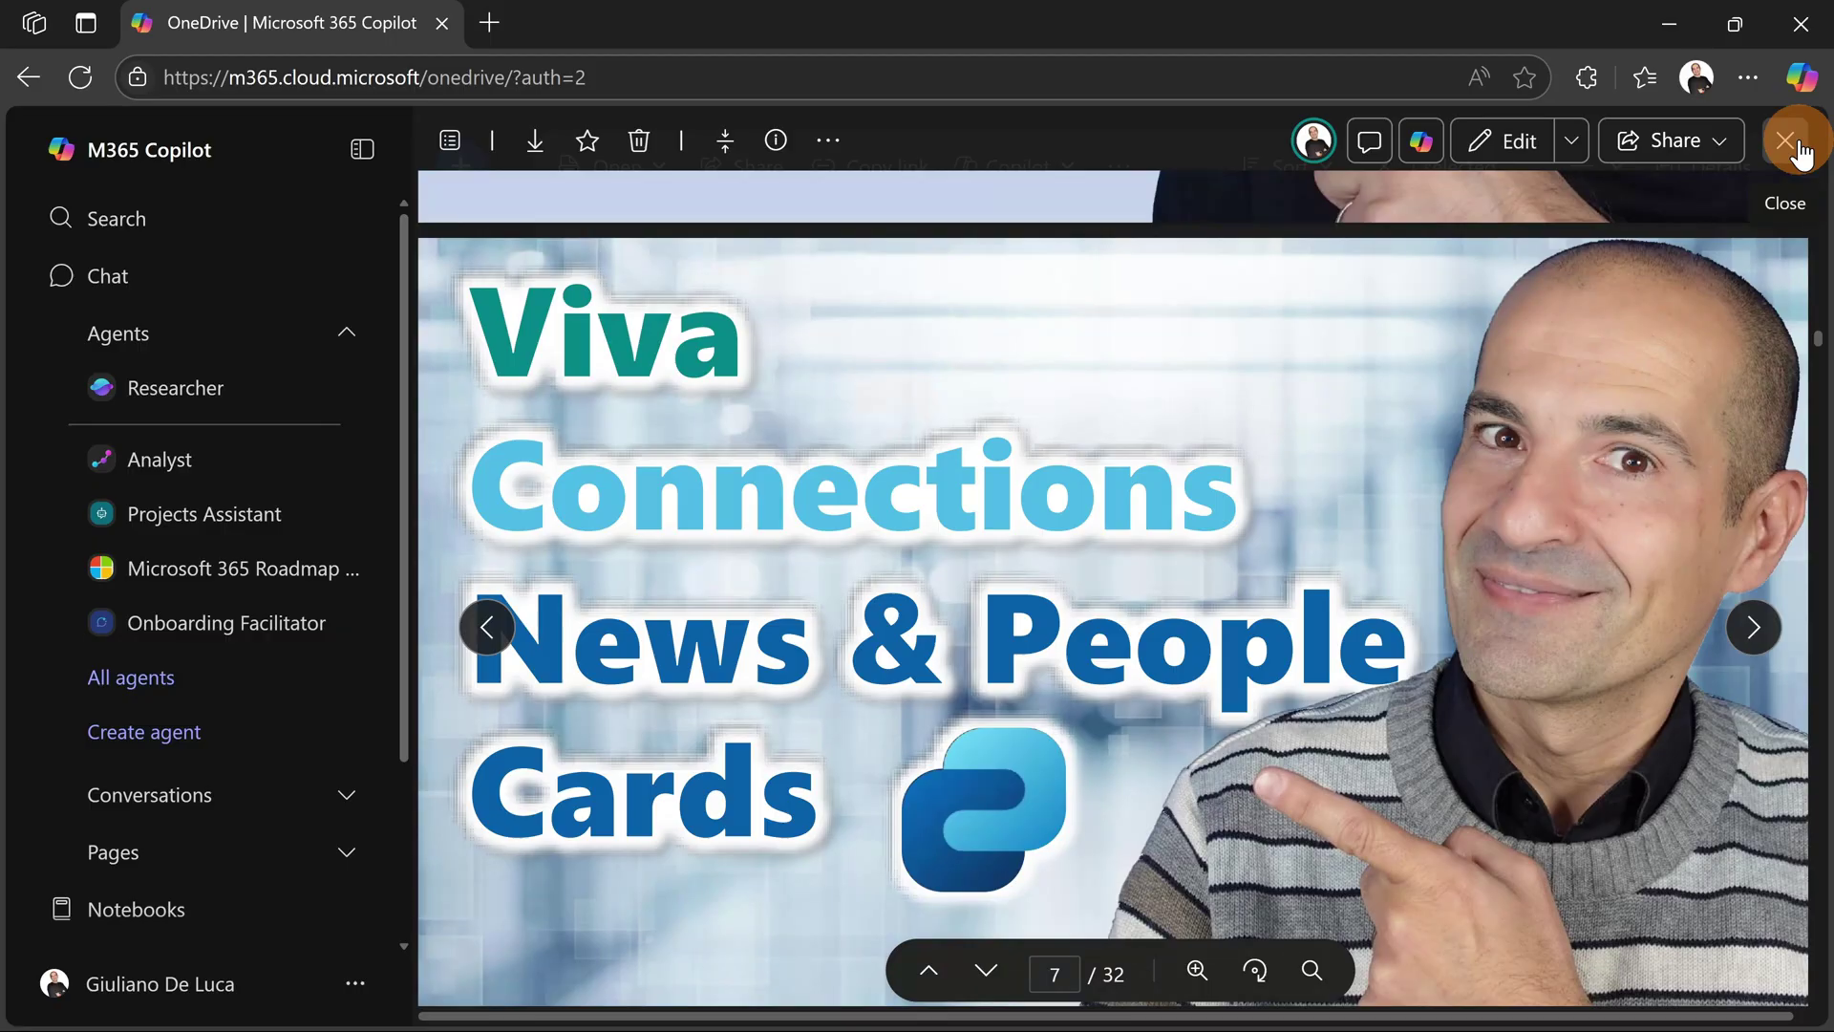
pyautogui.click(1785, 143)
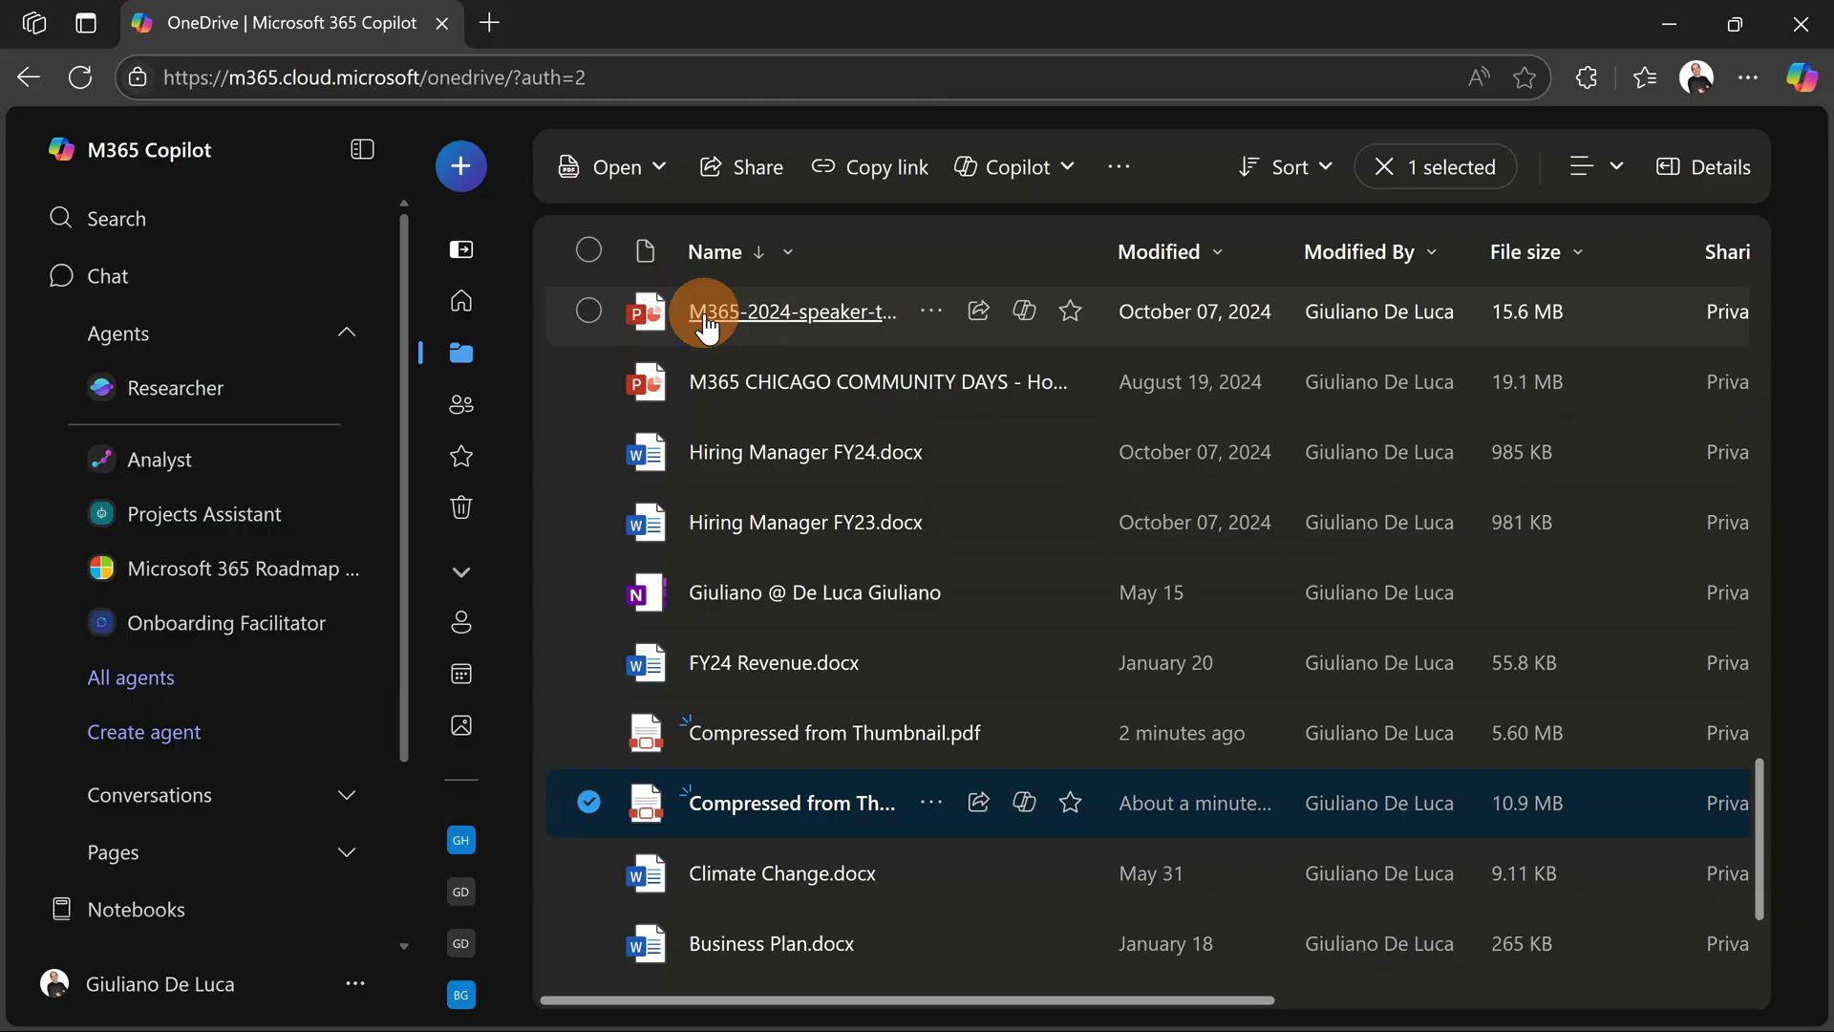
# Go to the giuleon.sharepoint.com site's Documents library in a new browser tab.
pyautogui.click(489, 23)
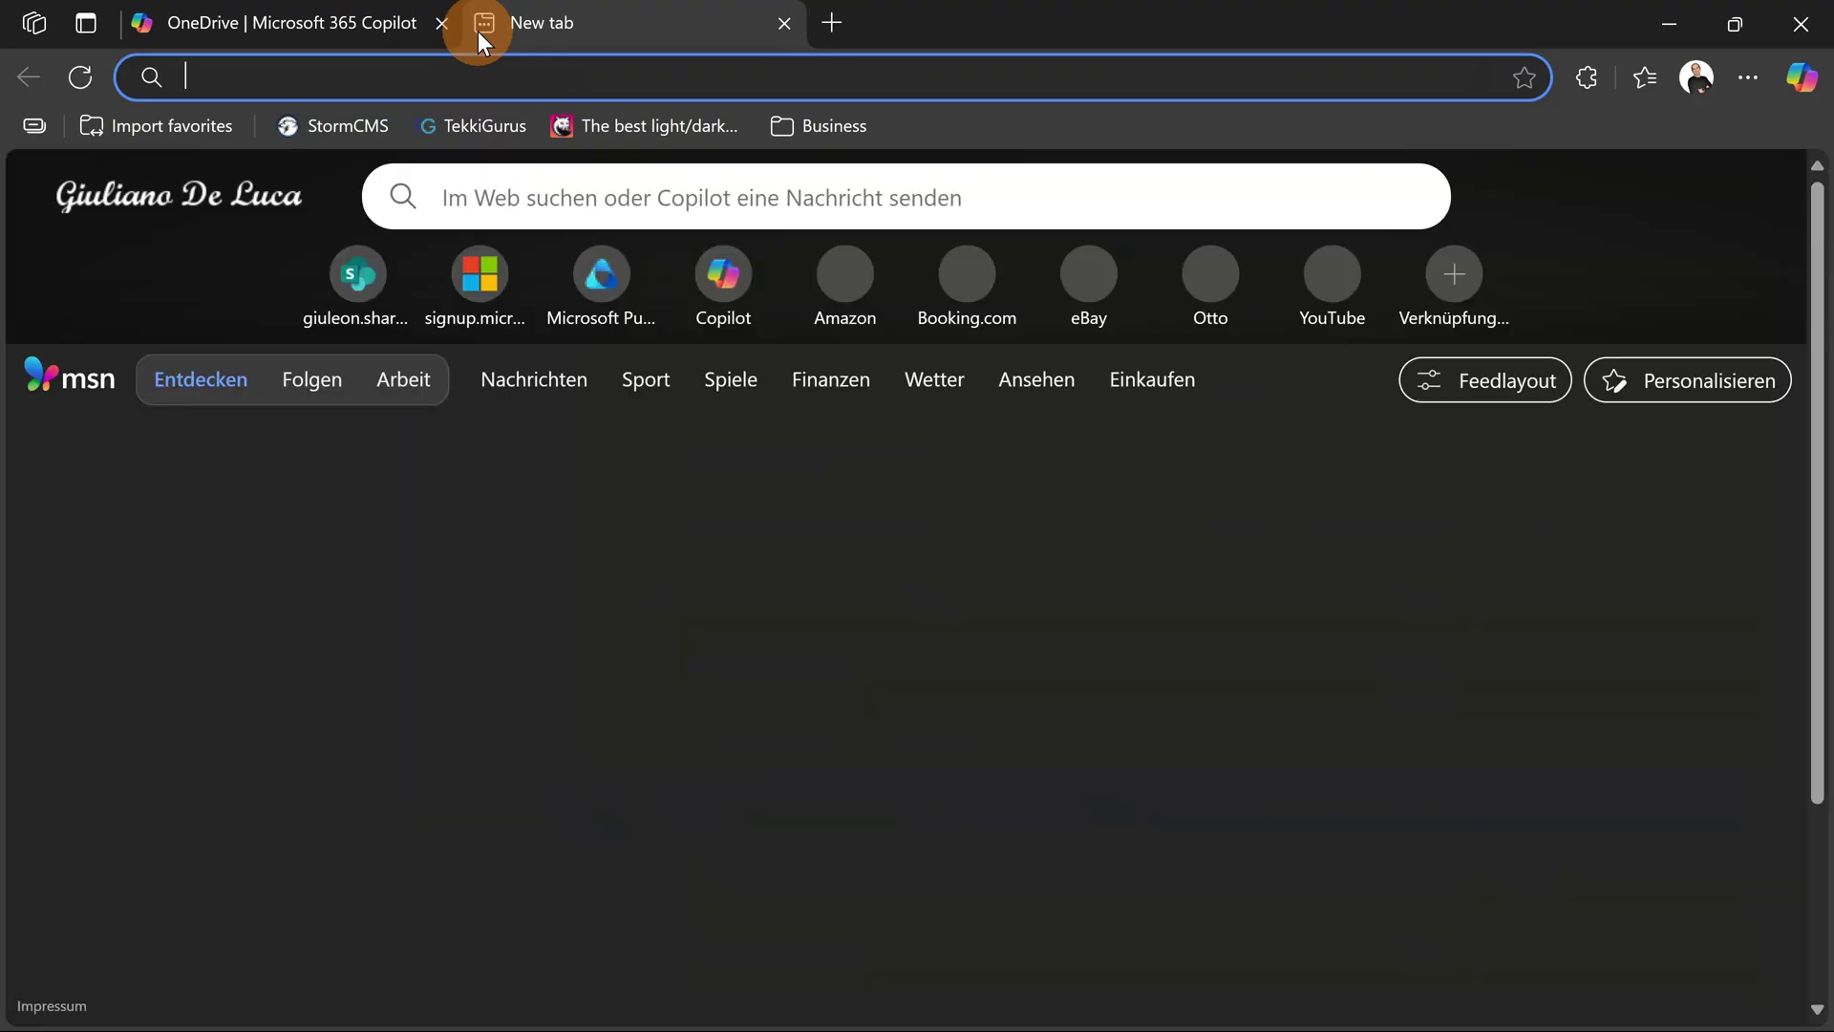
pyautogui.write('giuleon.sharepoint.com')
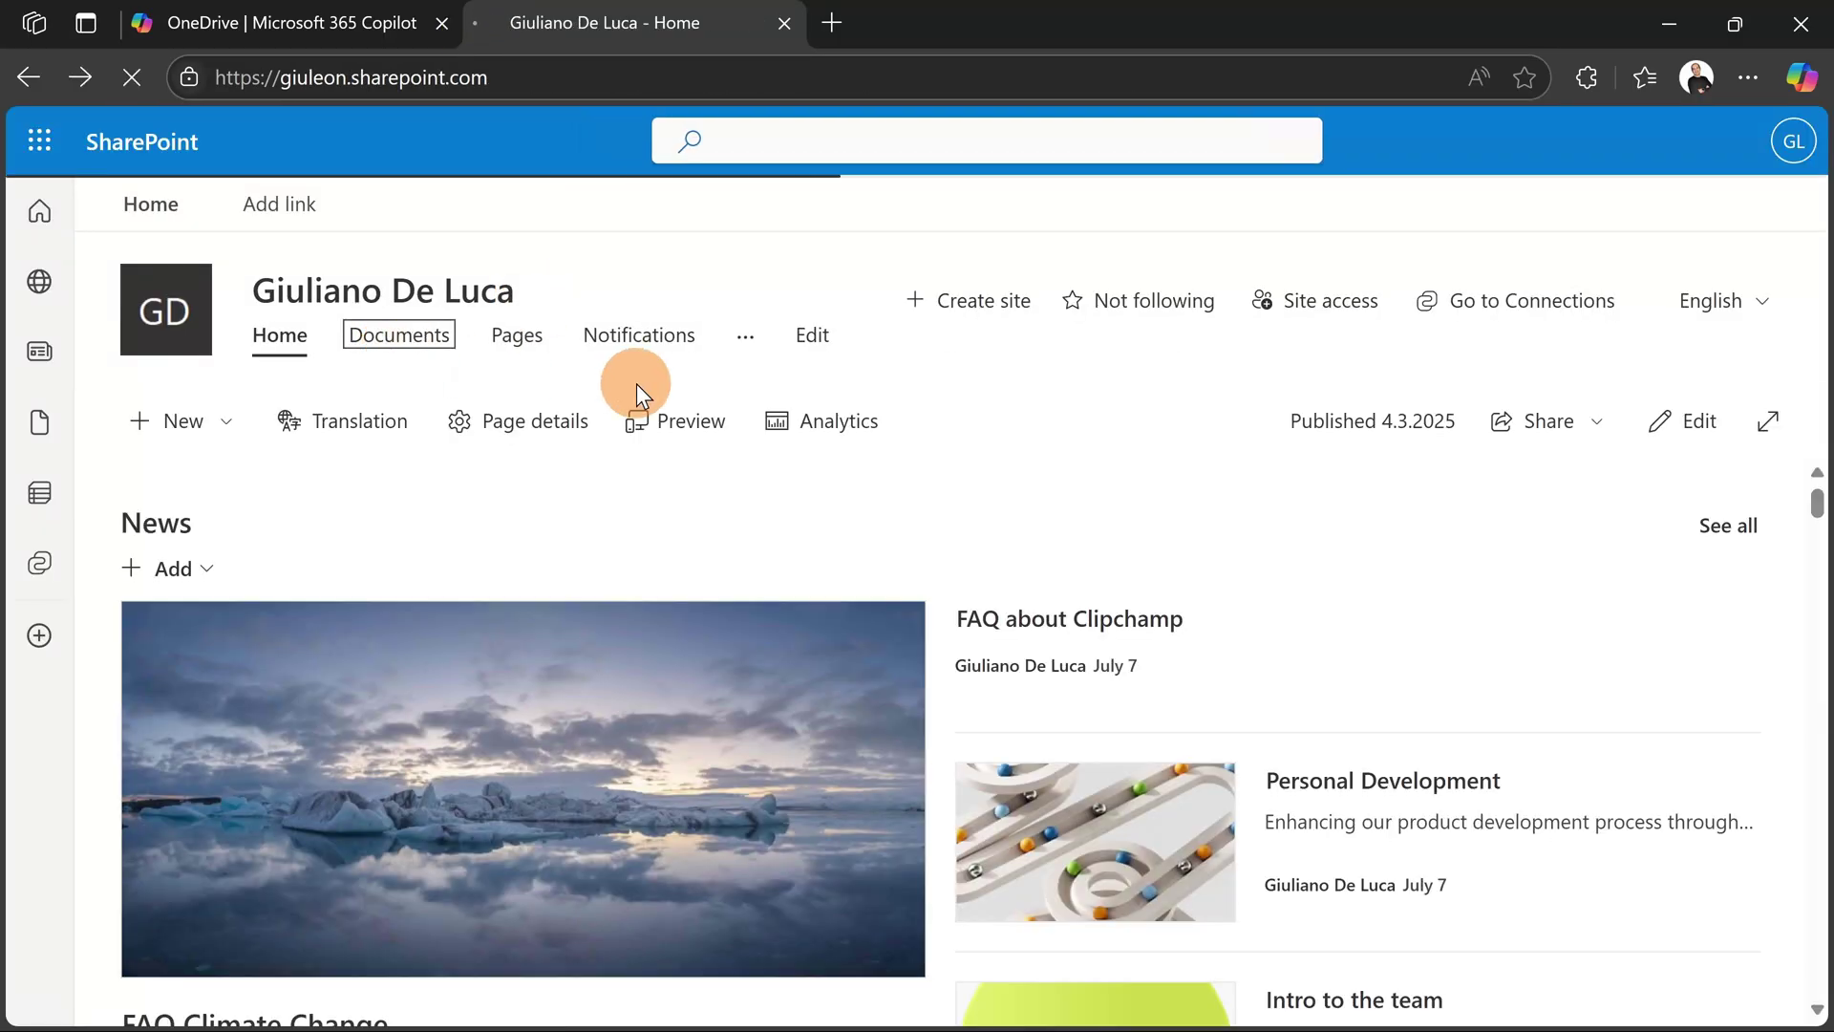
pyautogui.press('Return')
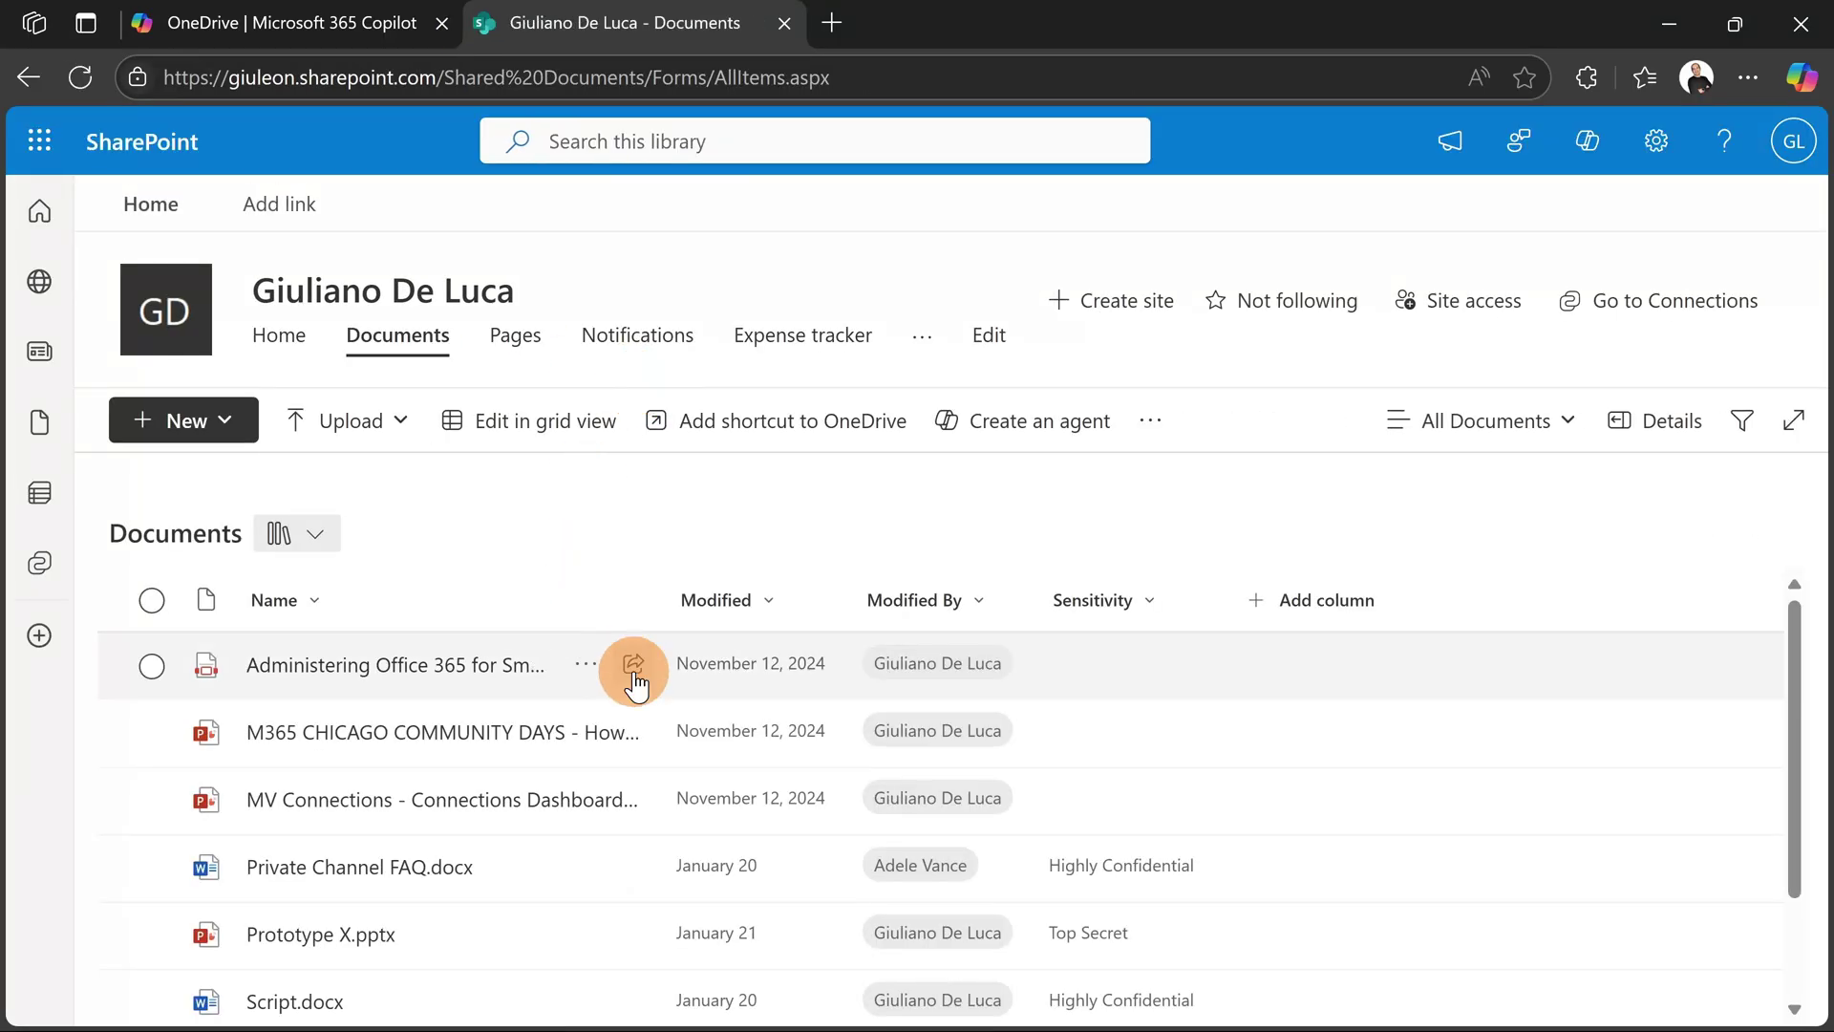
# Open the Administering Office 365 PDF and save a Light-compressed copy to Documents, which fails.
pyautogui.click(485, 673)
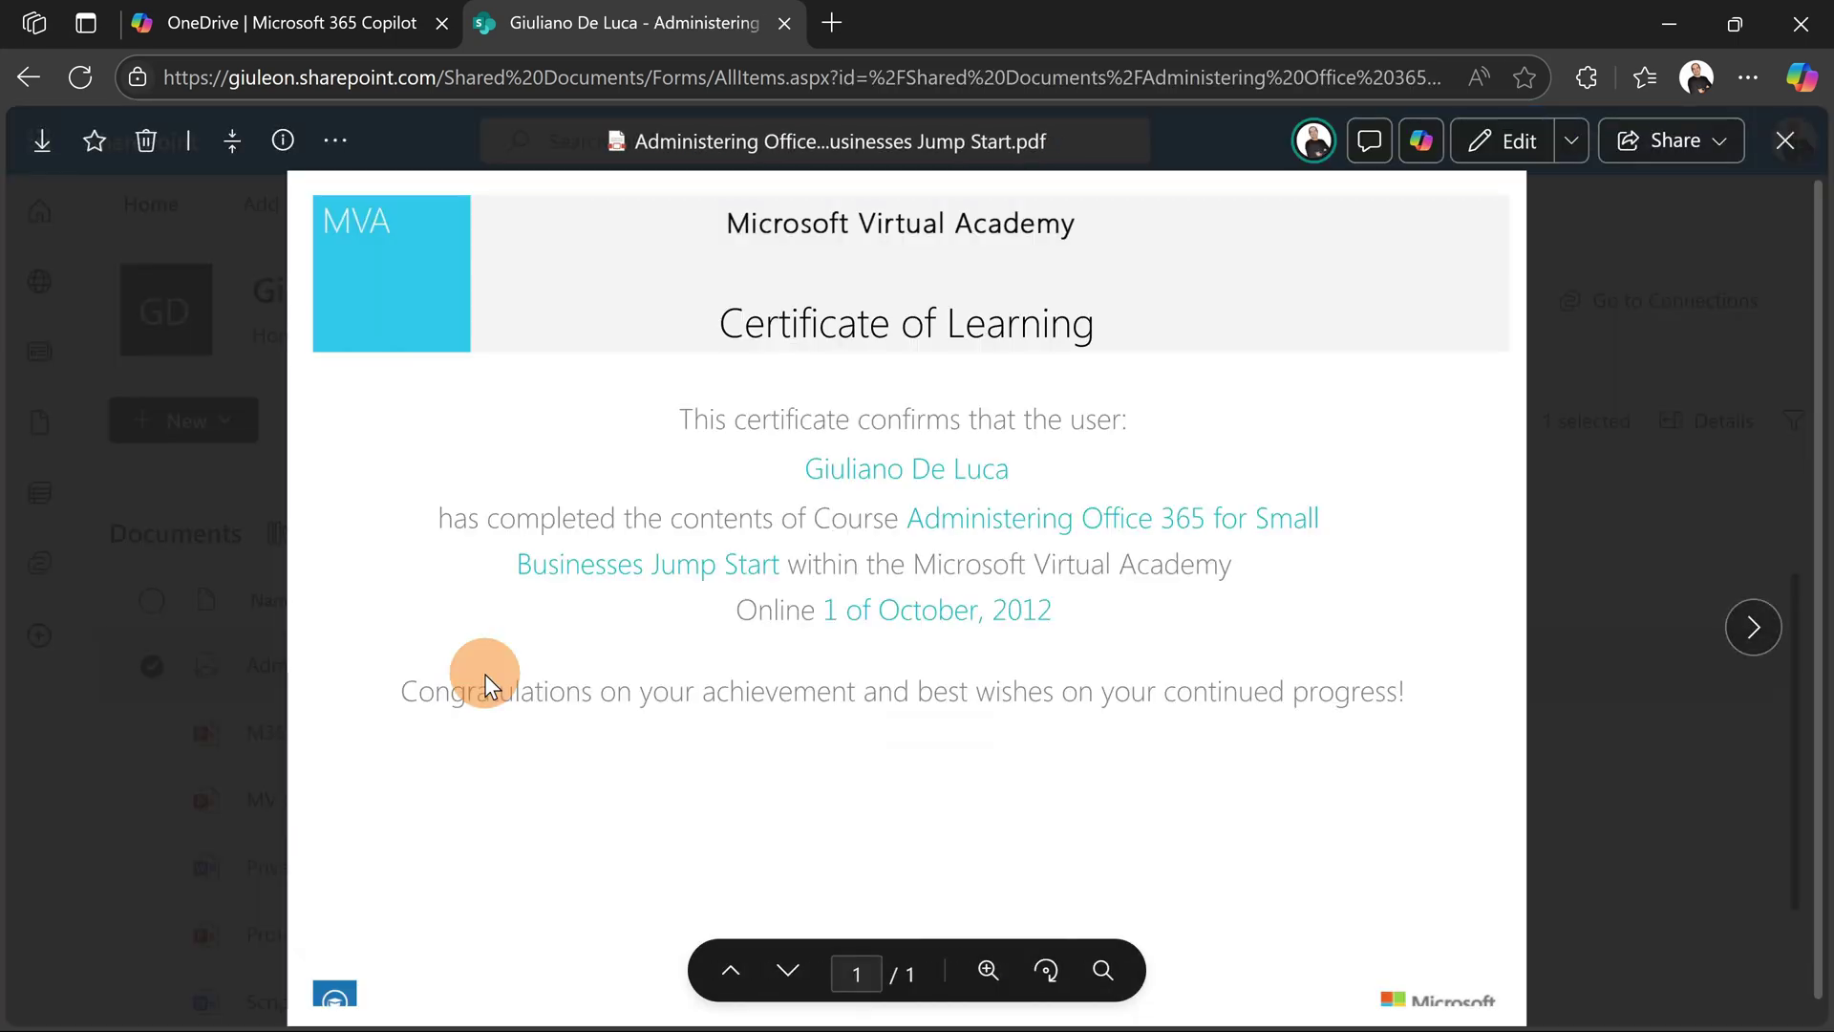
pyautogui.click(244, 153)
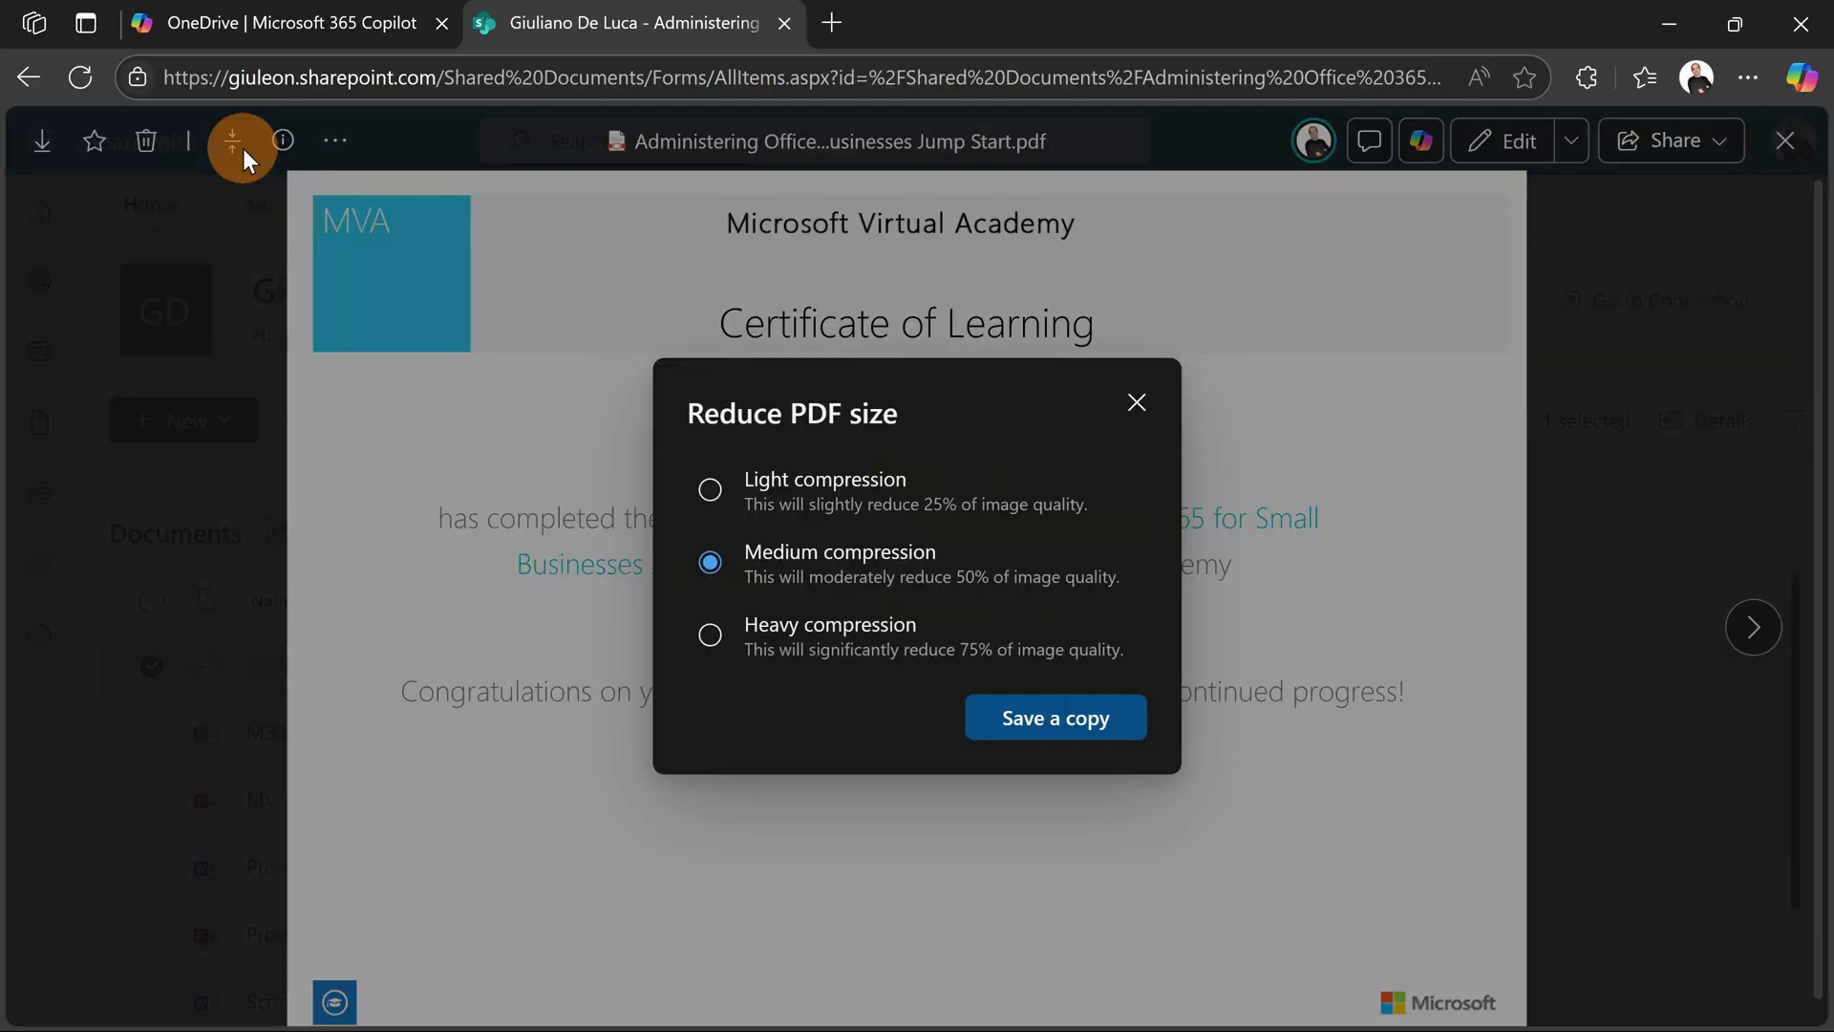
pyautogui.click(810, 490)
pyautogui.click(1087, 724)
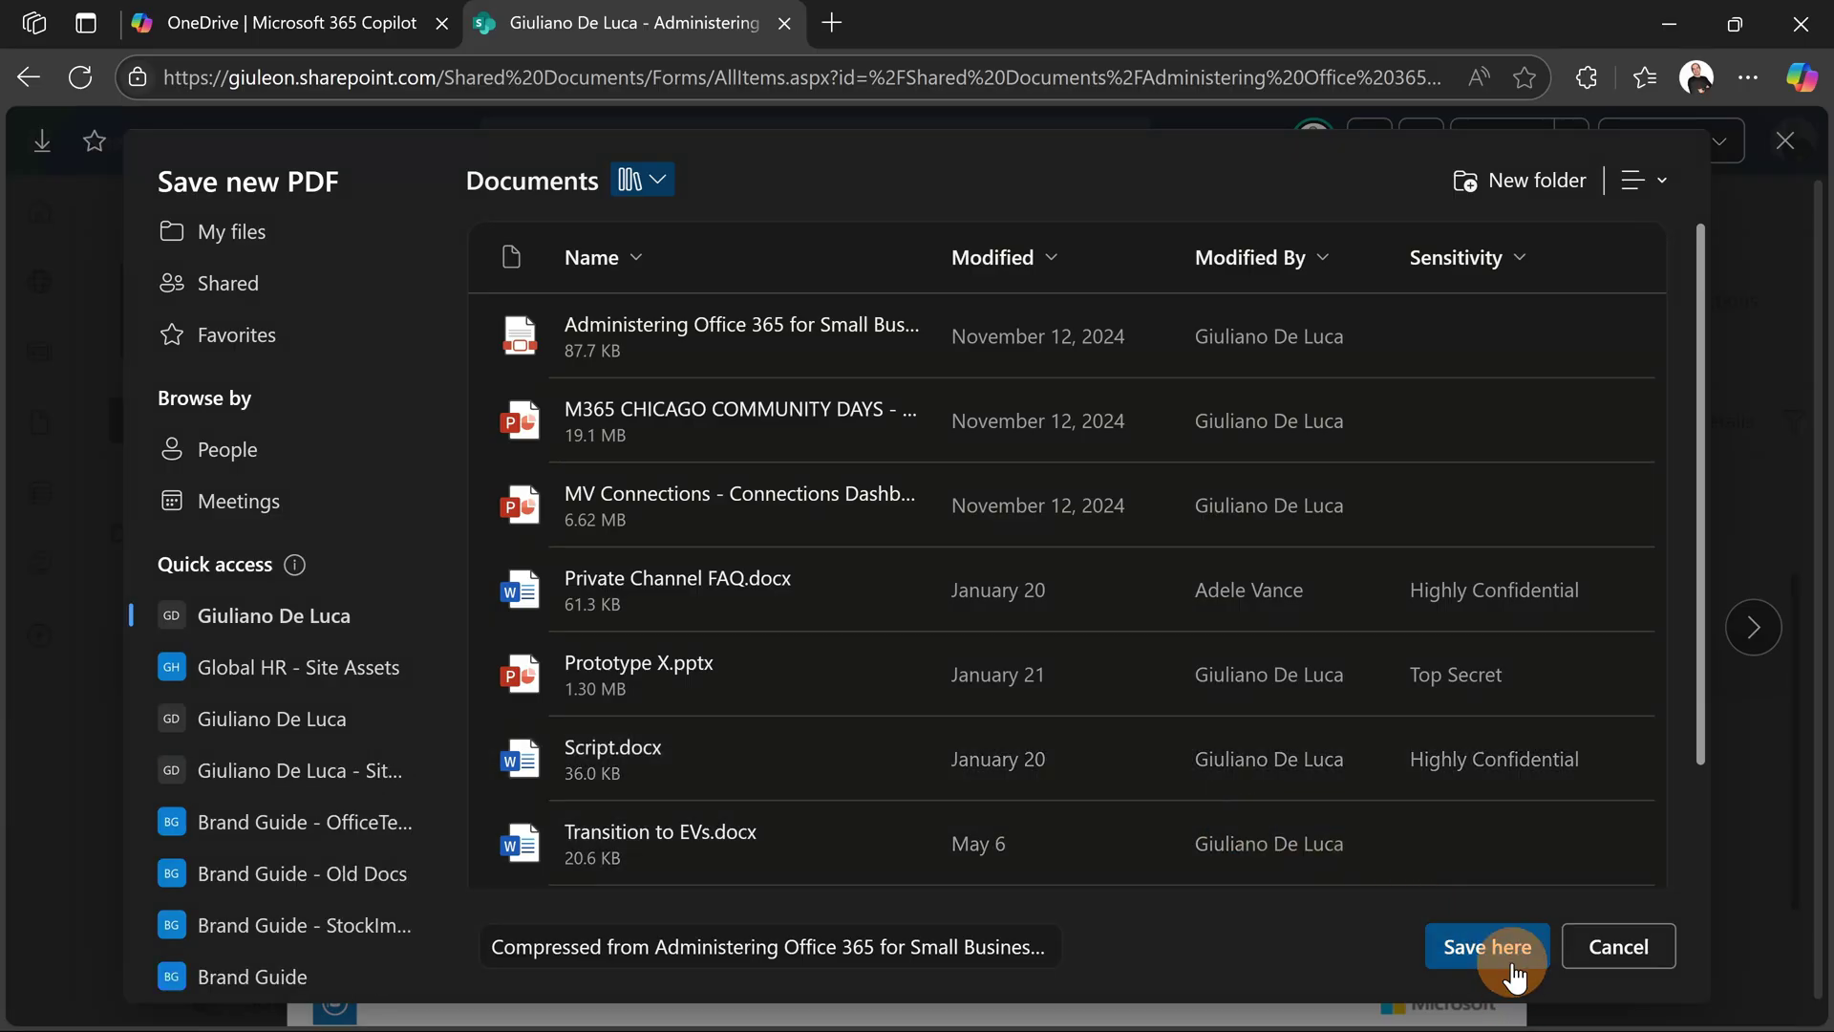
pyautogui.click(1514, 974)
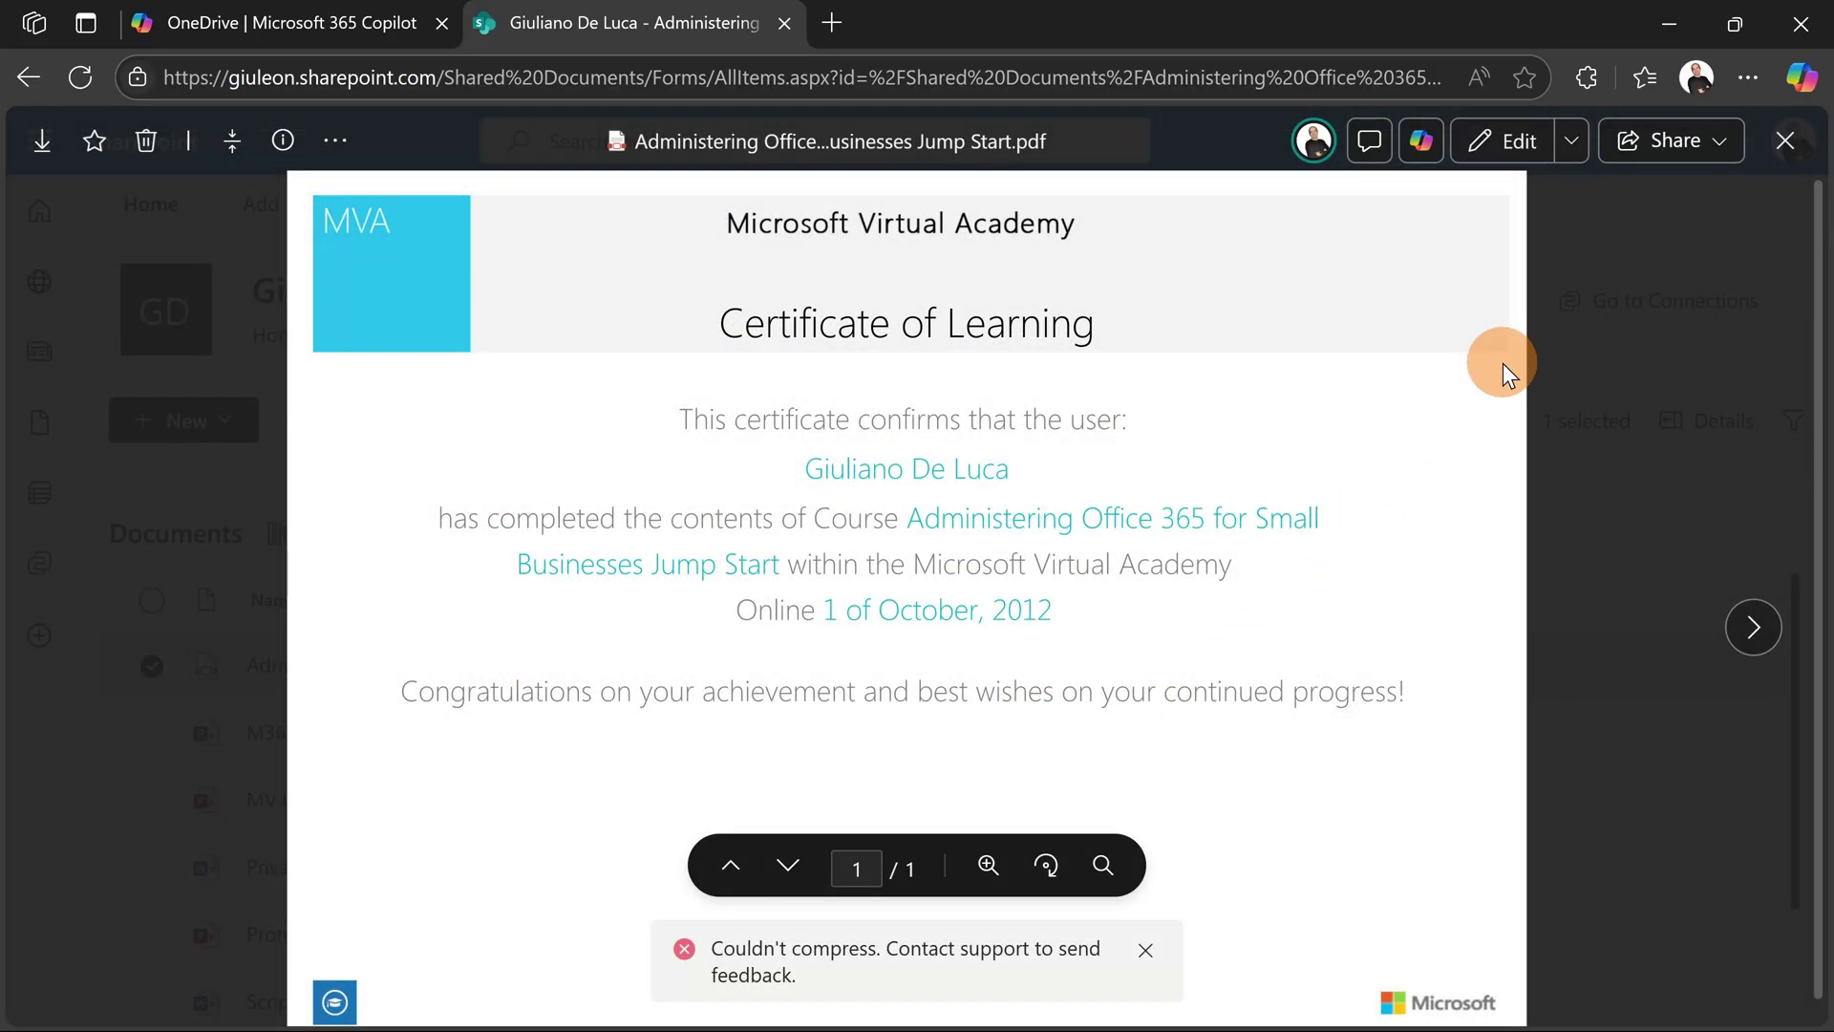
# Close the certificate PDF, refresh the Documents library, and scroll the file list looking for the compressed copy.
pyautogui.click(1781, 144)
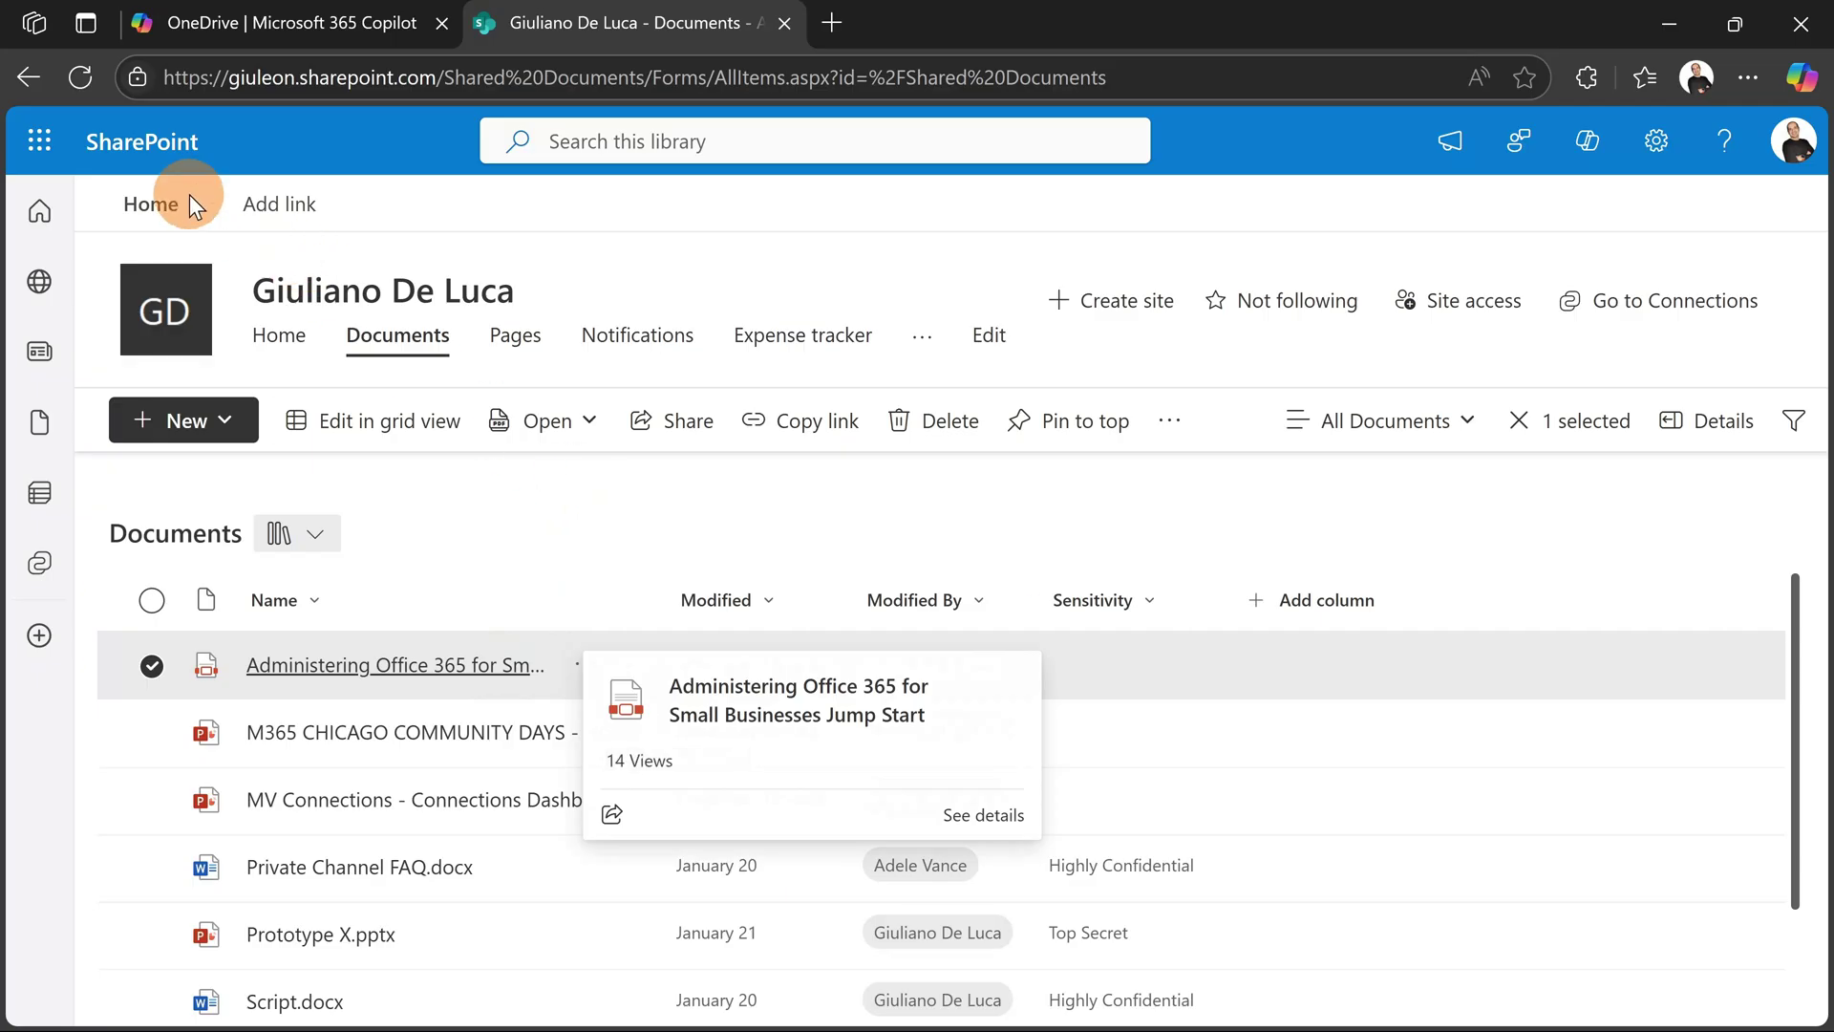
pyautogui.click(91, 84)
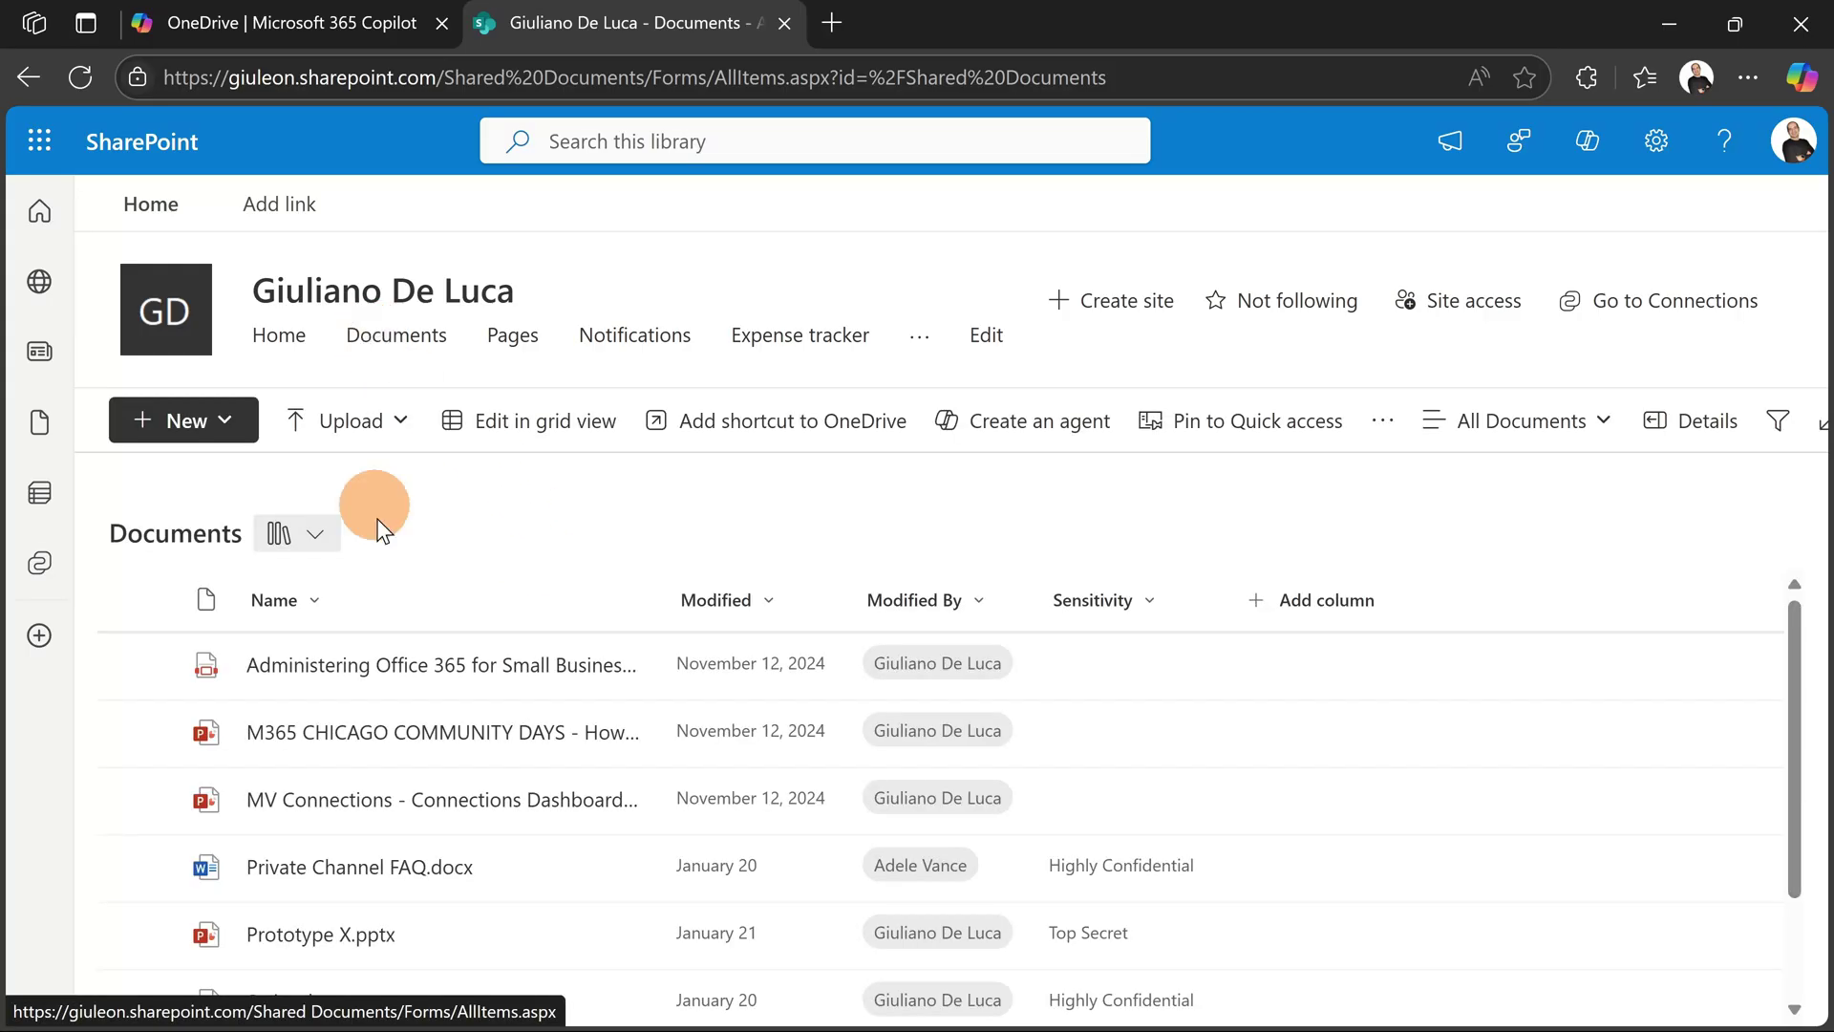
pyautogui.scroll(-2, 581, 624)
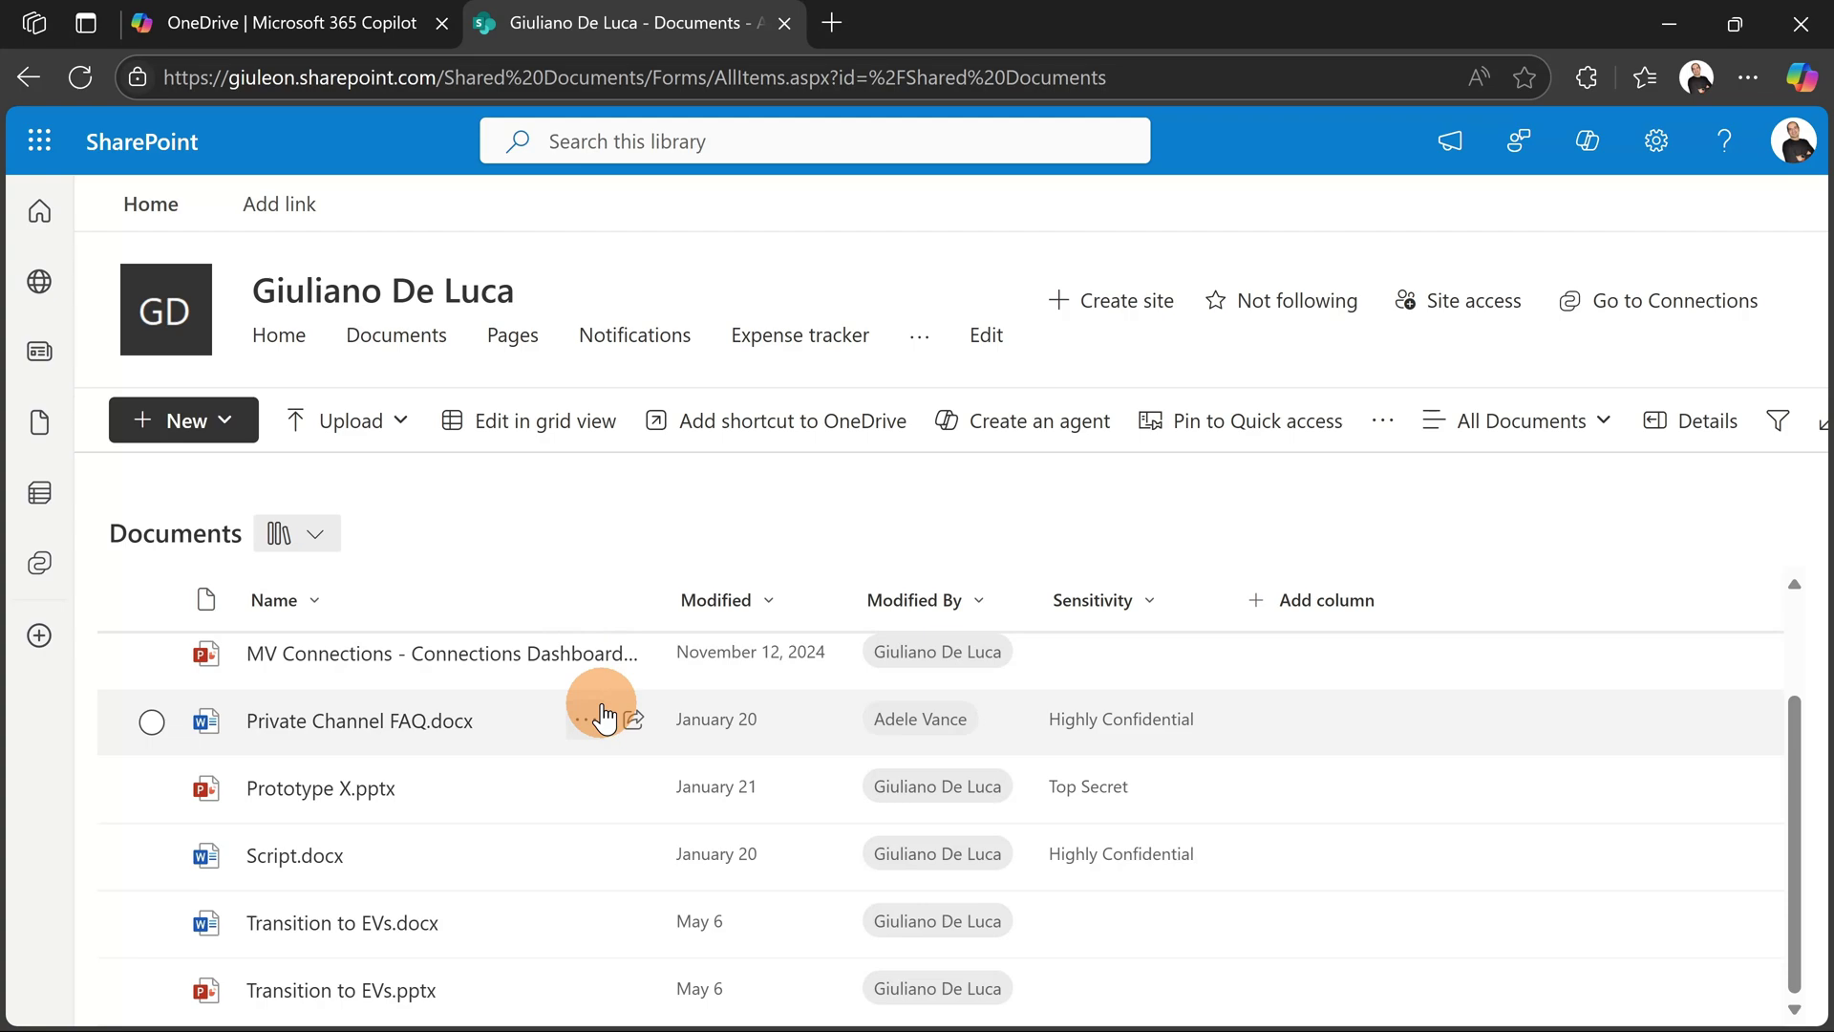
pyautogui.scroll(1, 604, 727)
pyautogui.scroll(2, 603, 726)
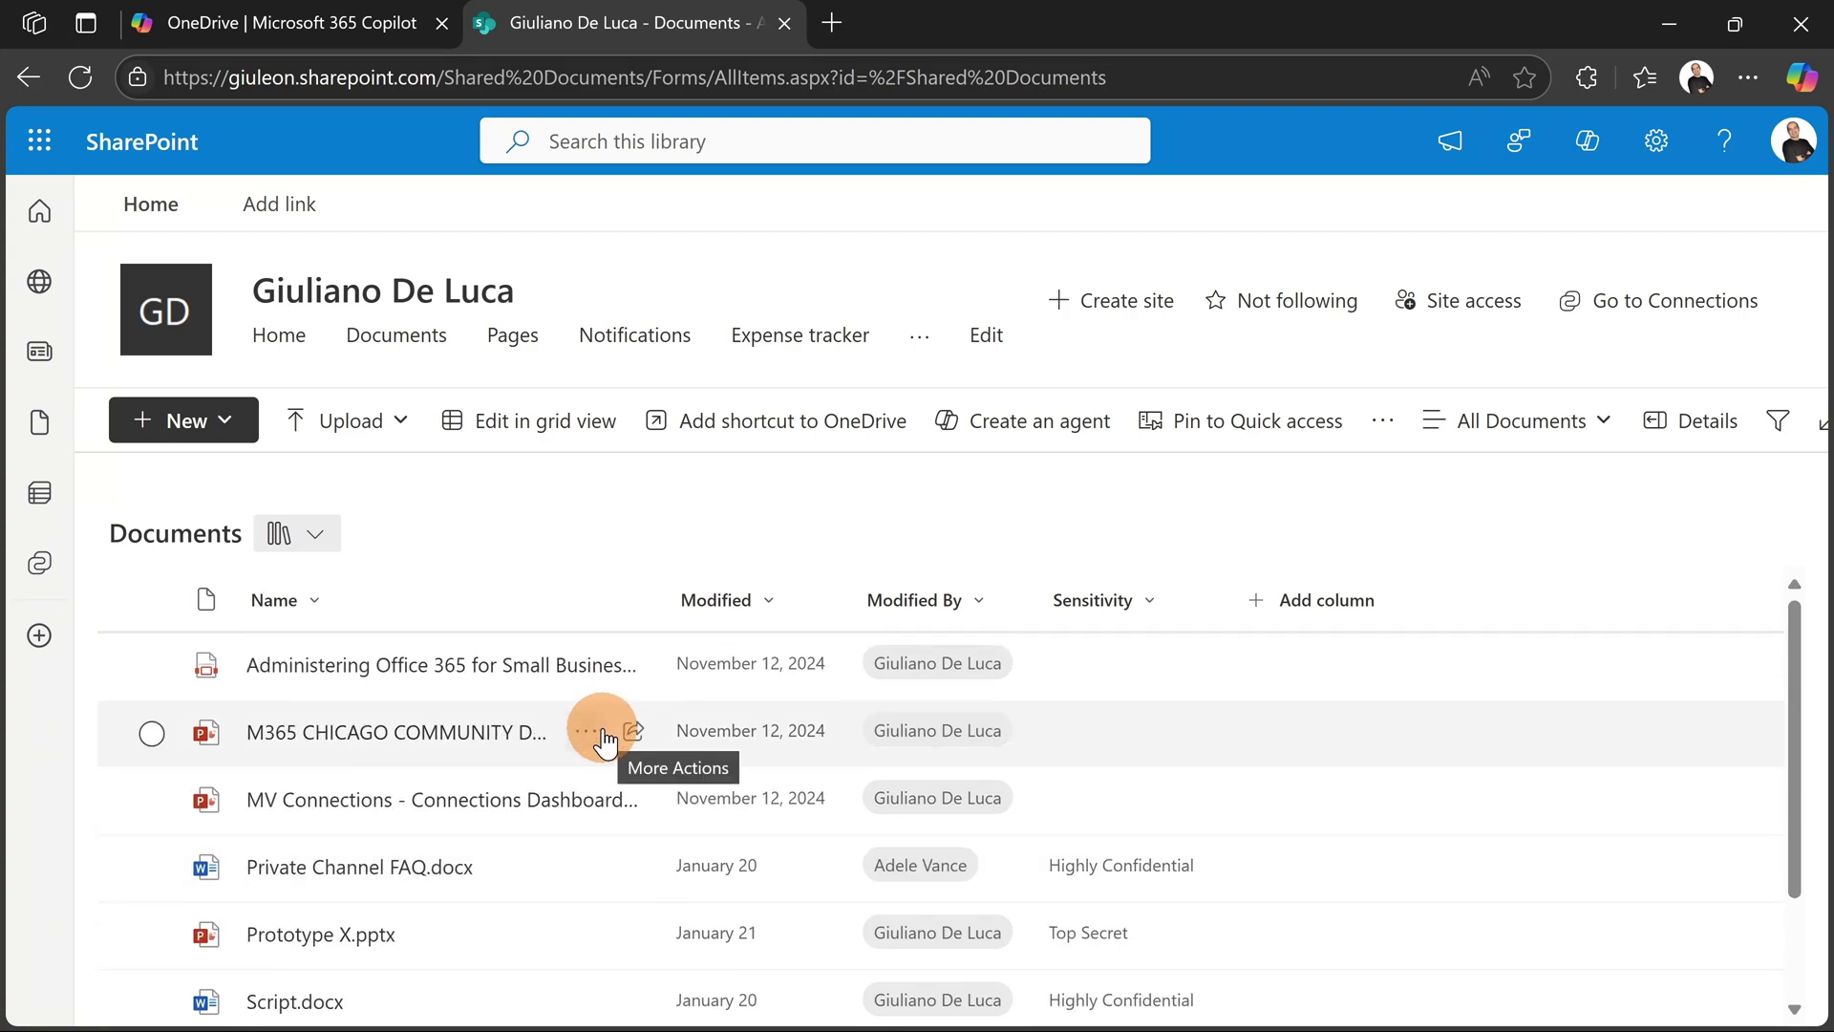